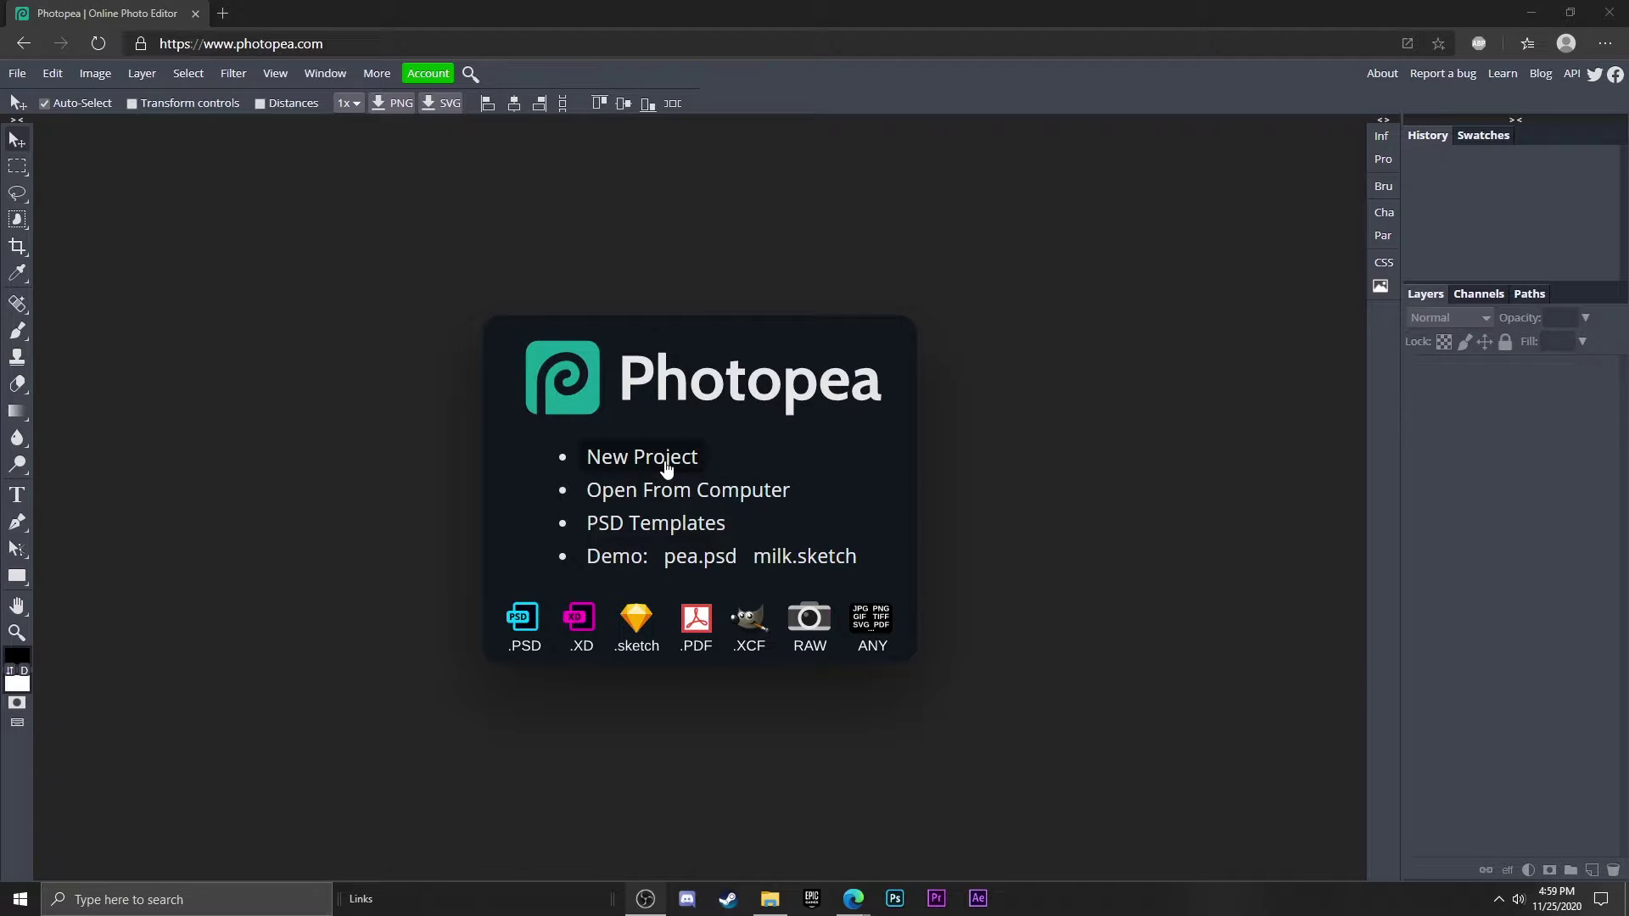
- Create a new 2560 × 423 px document with a white background
{"action": "left_click", "coordinate": [666, 470]}
{"action": "key", "text": "Tab"}
{"action": "type", "text": "2560"}
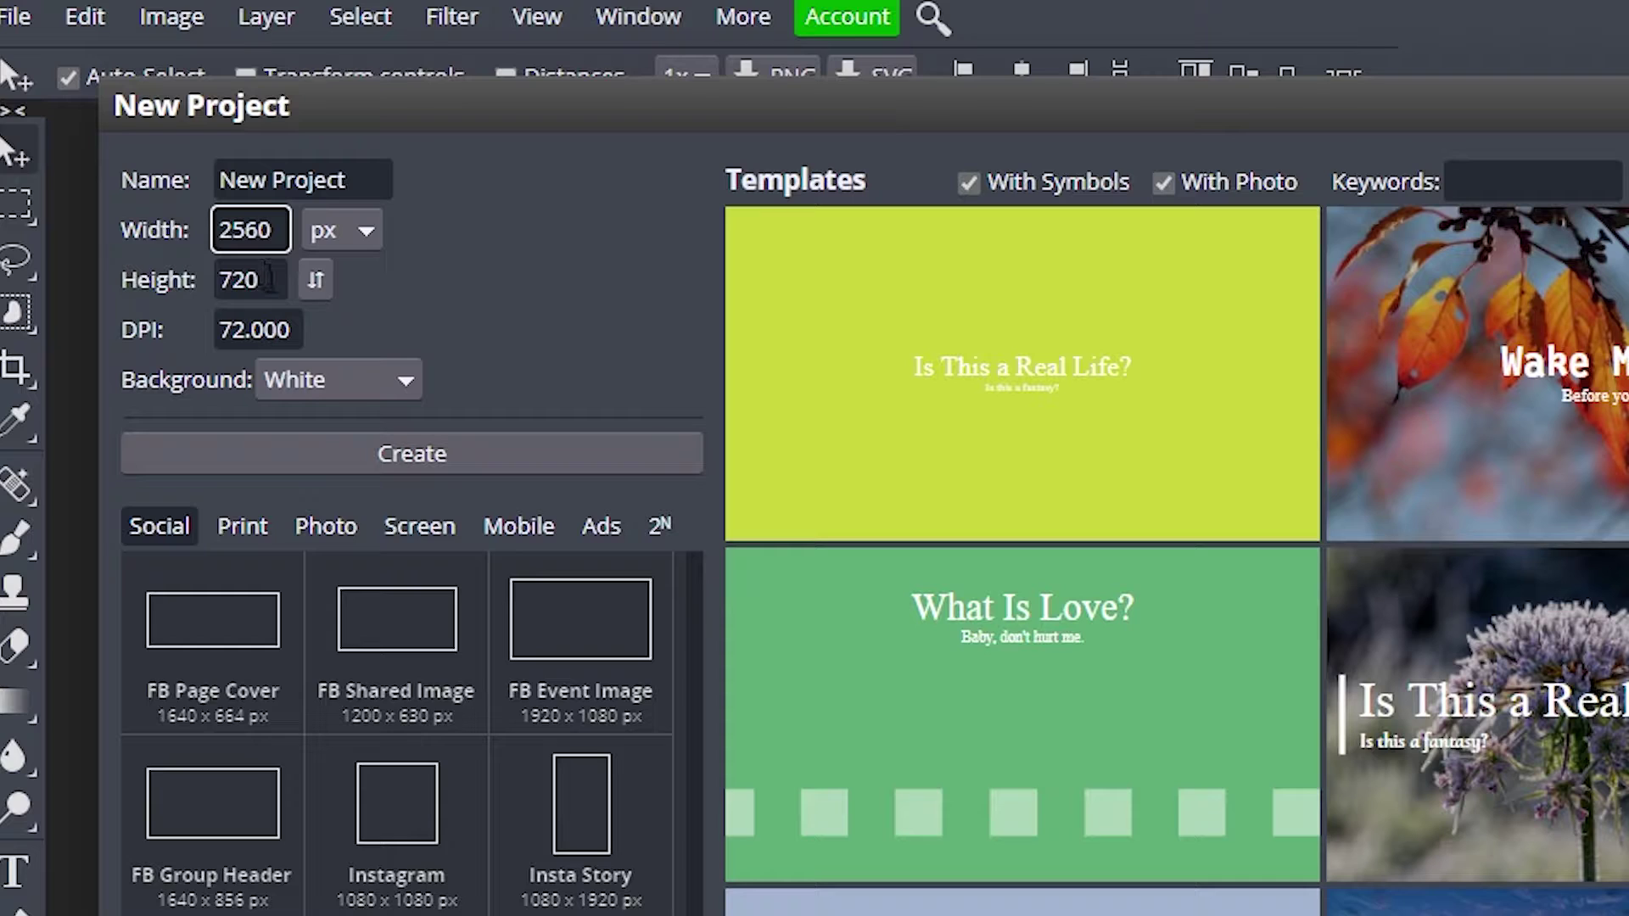
{"action": "key", "text": "Tab"}
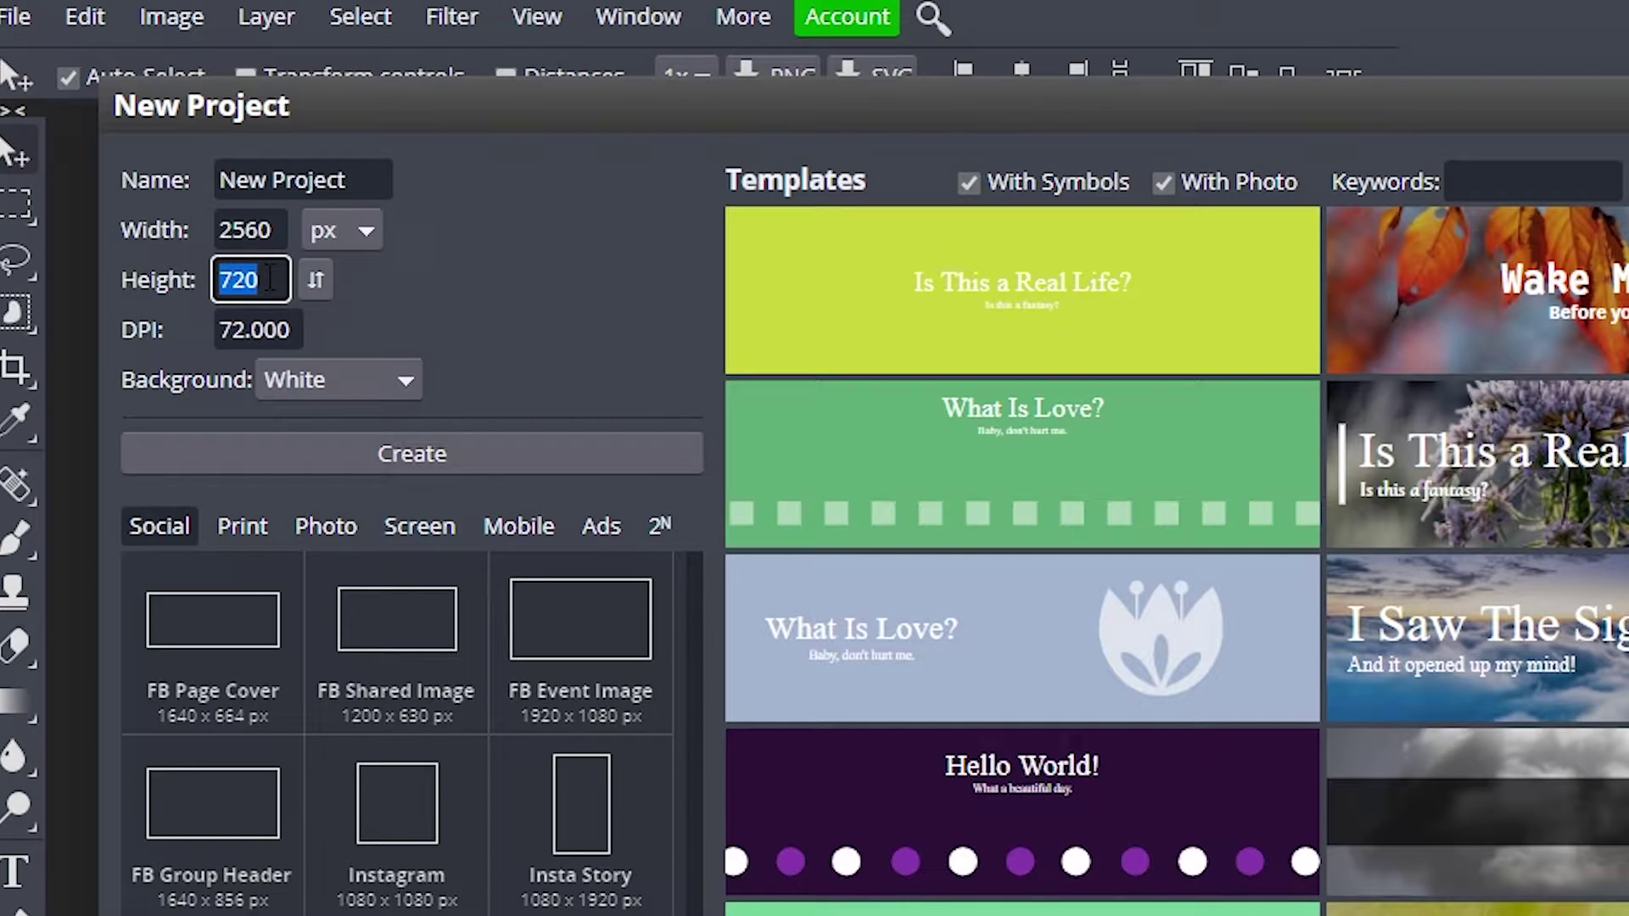
{"action": "type", "text": "423"}
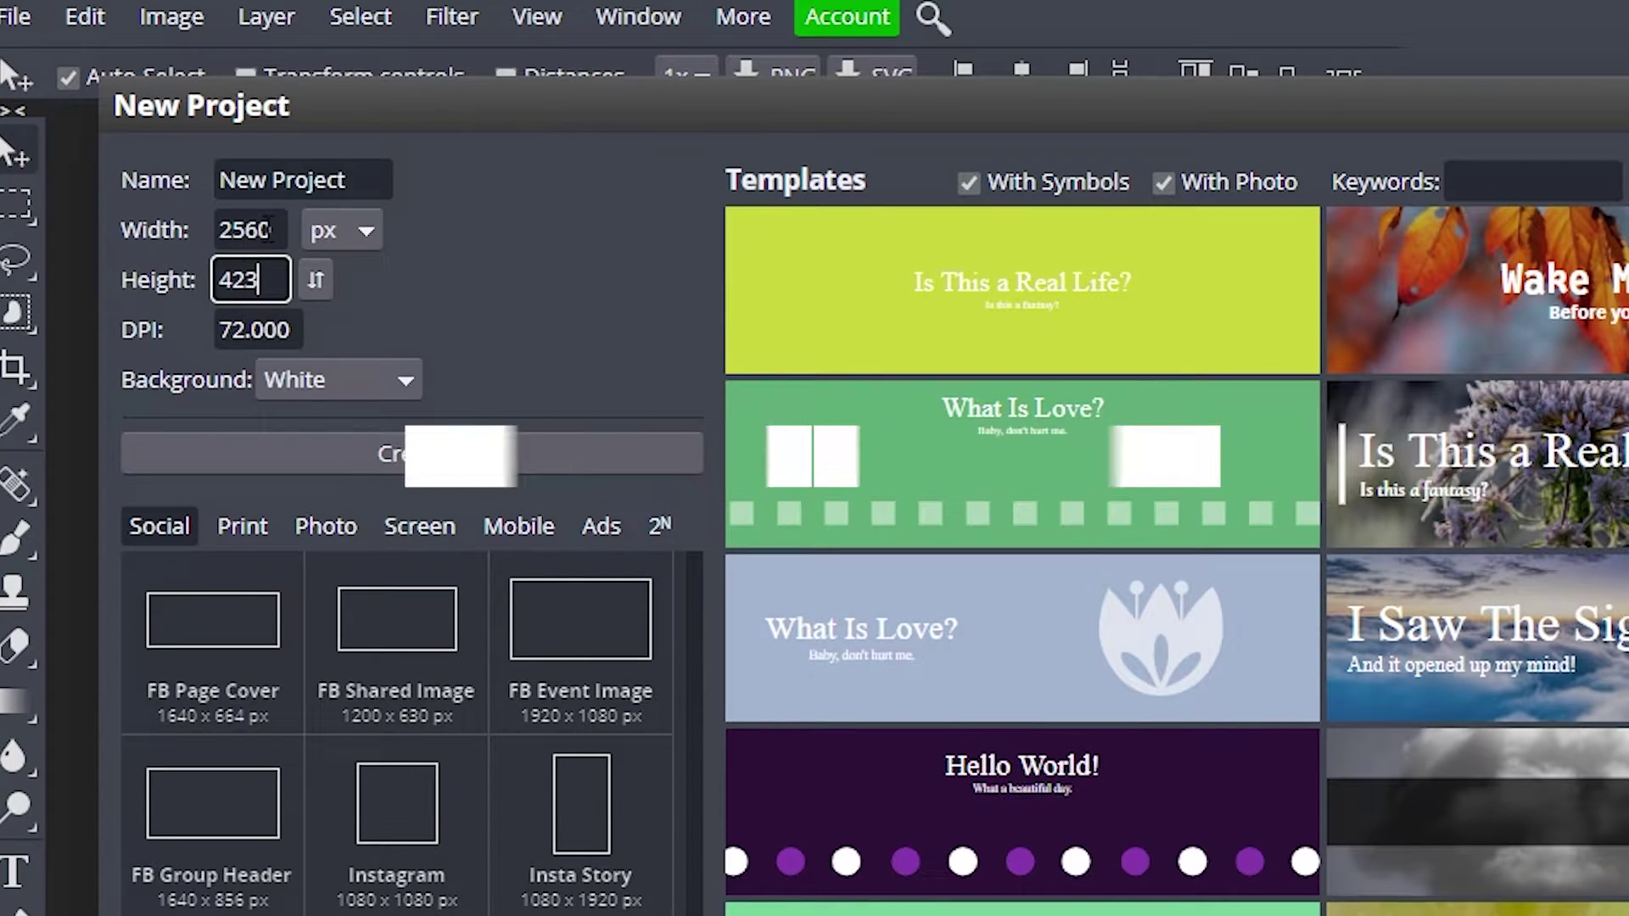
{"action": "double_click", "coordinate": [276, 282]}
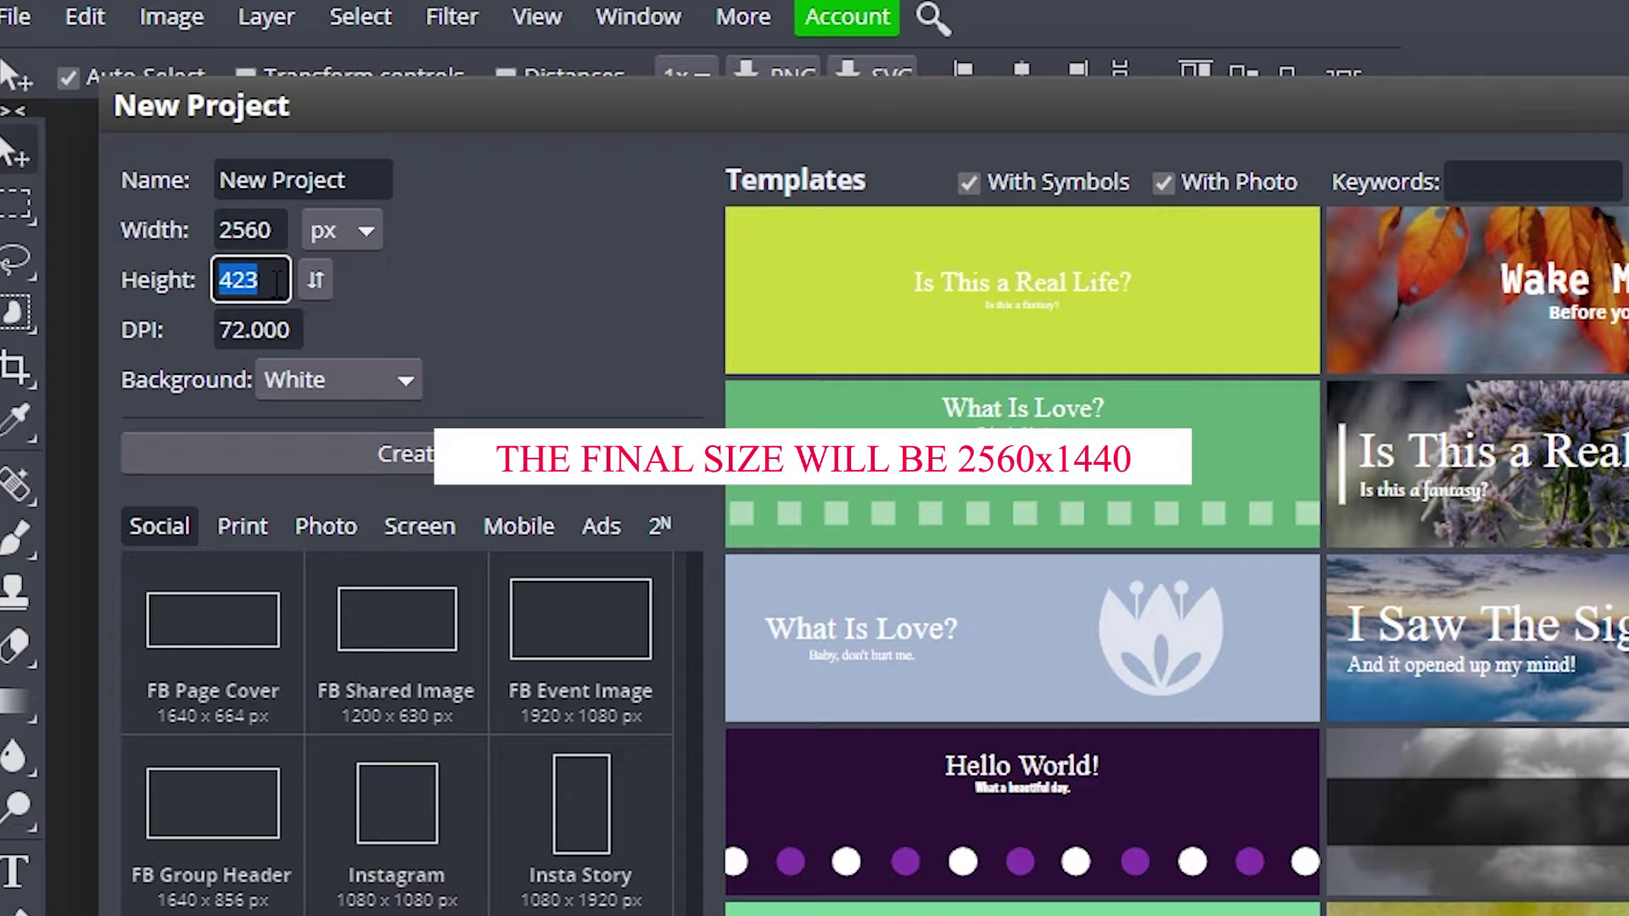
{"action": "left_click", "coordinate": [271, 280]}
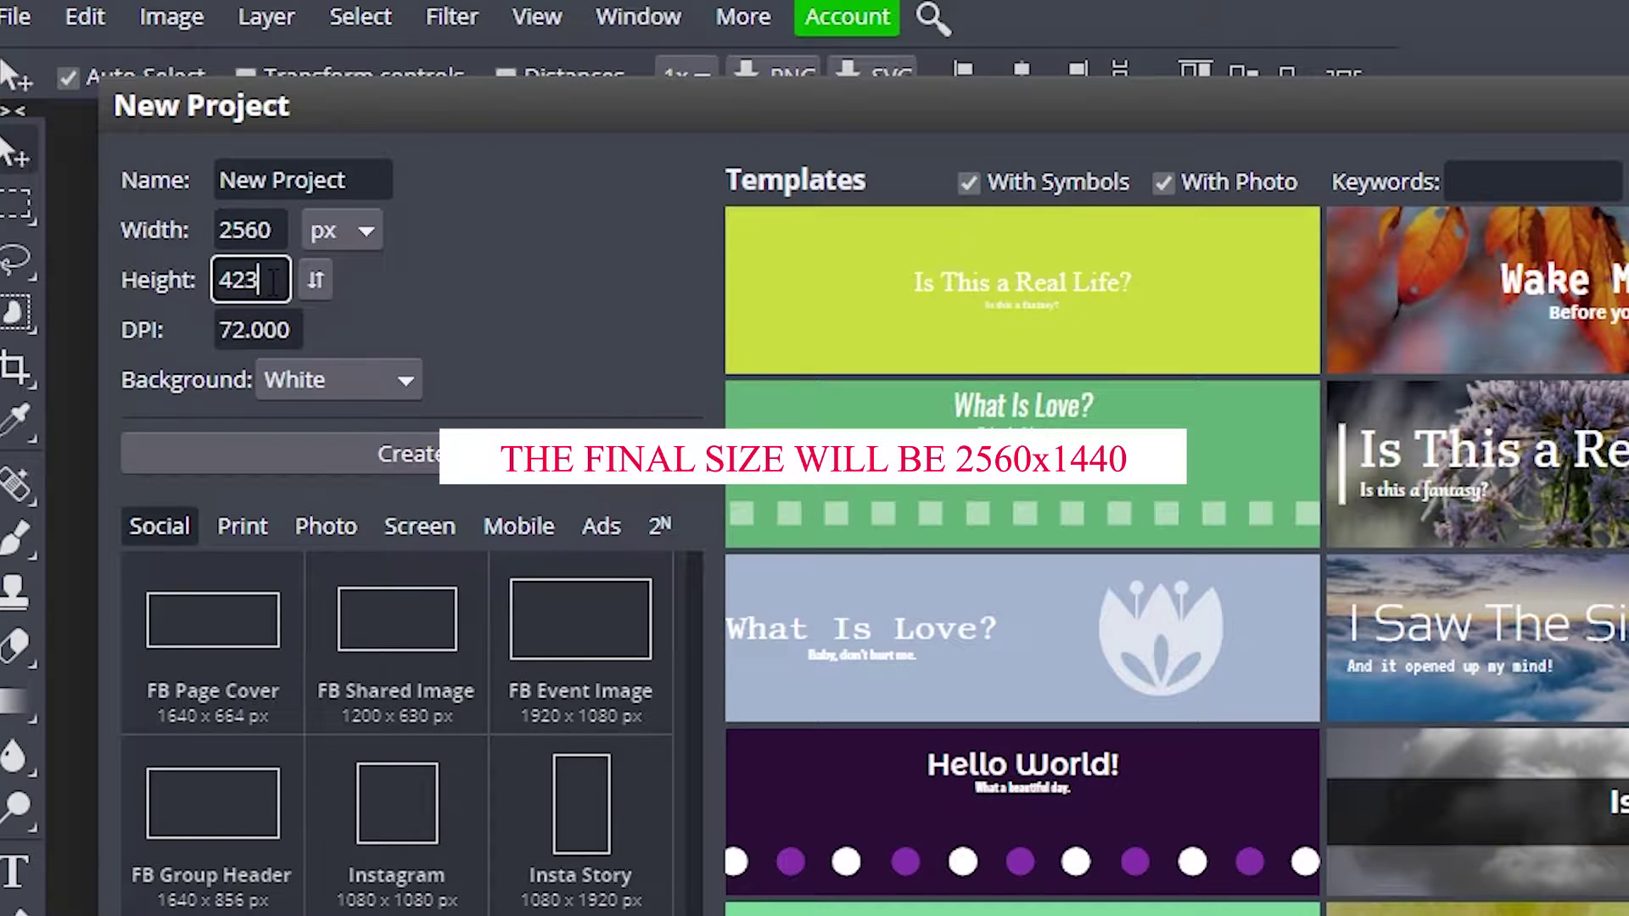
{"action": "double_click", "coordinate": [272, 280]}
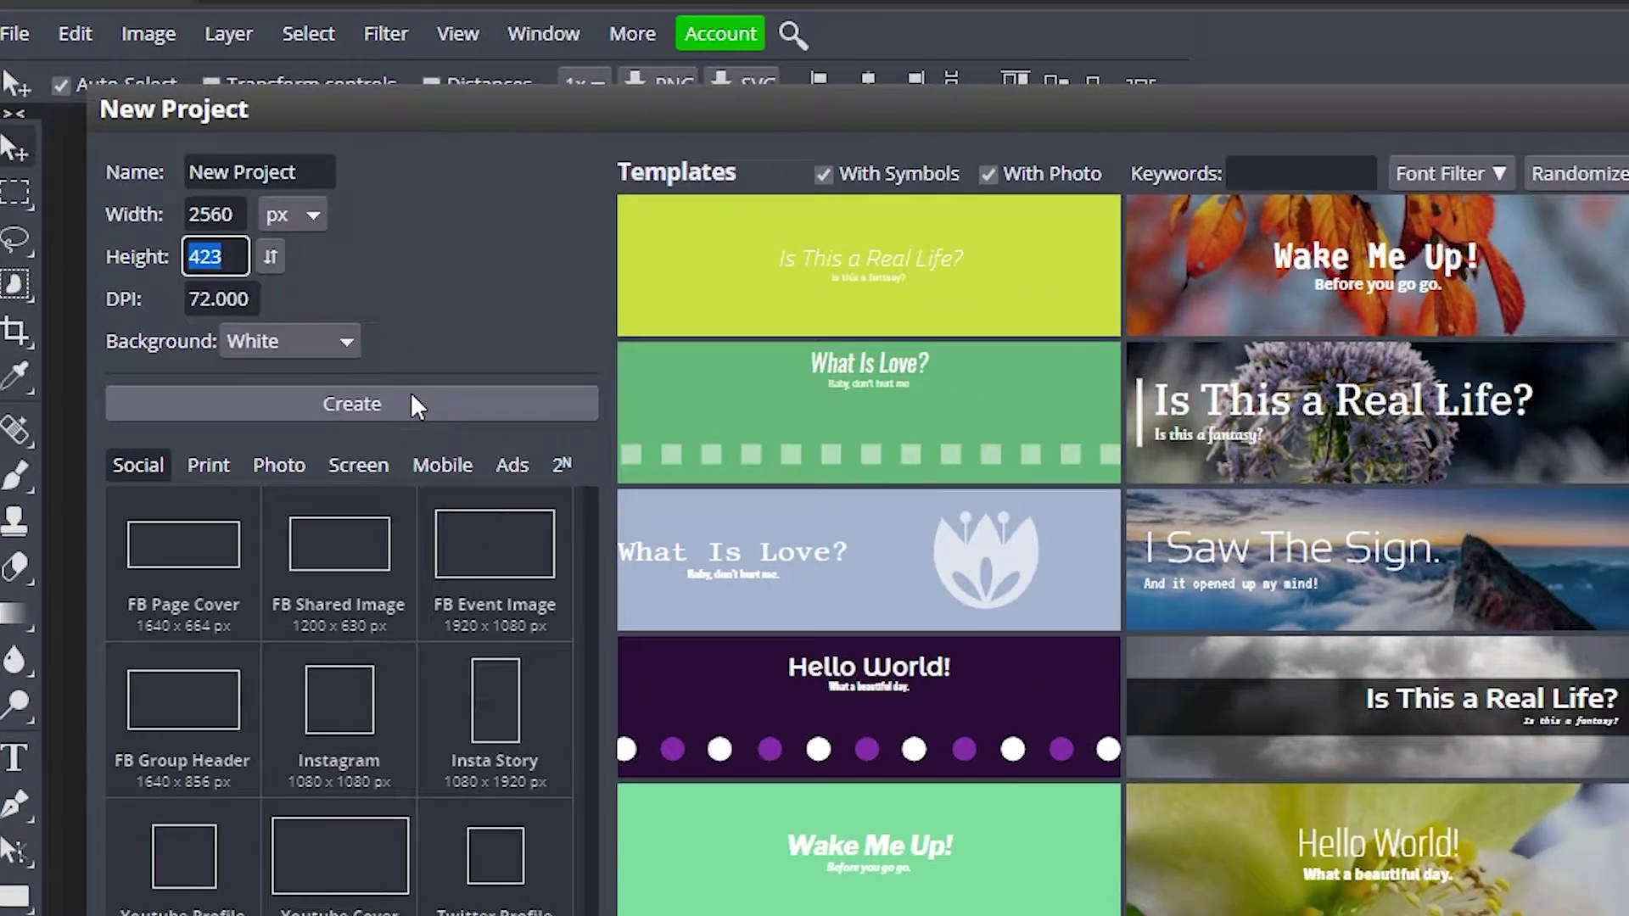
{"action": "left_click", "coordinate": [476, 453]}
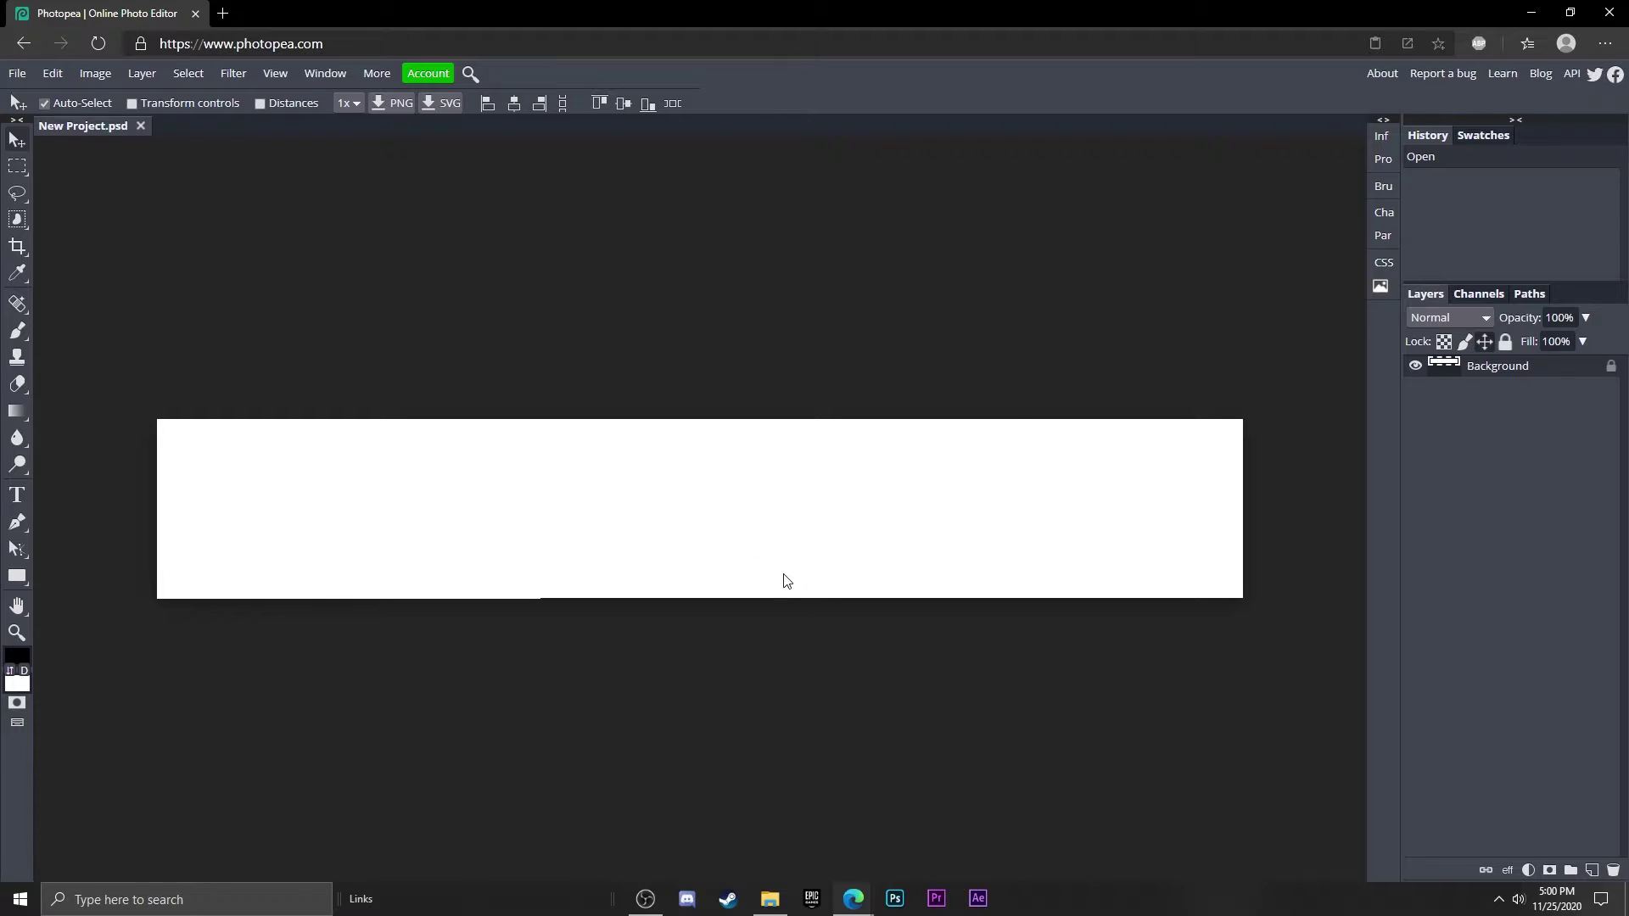
- Place the red abstract image from File Explorer as layer 13 and scale it to fill the banner
{"action": "key", "text": "super+e"}
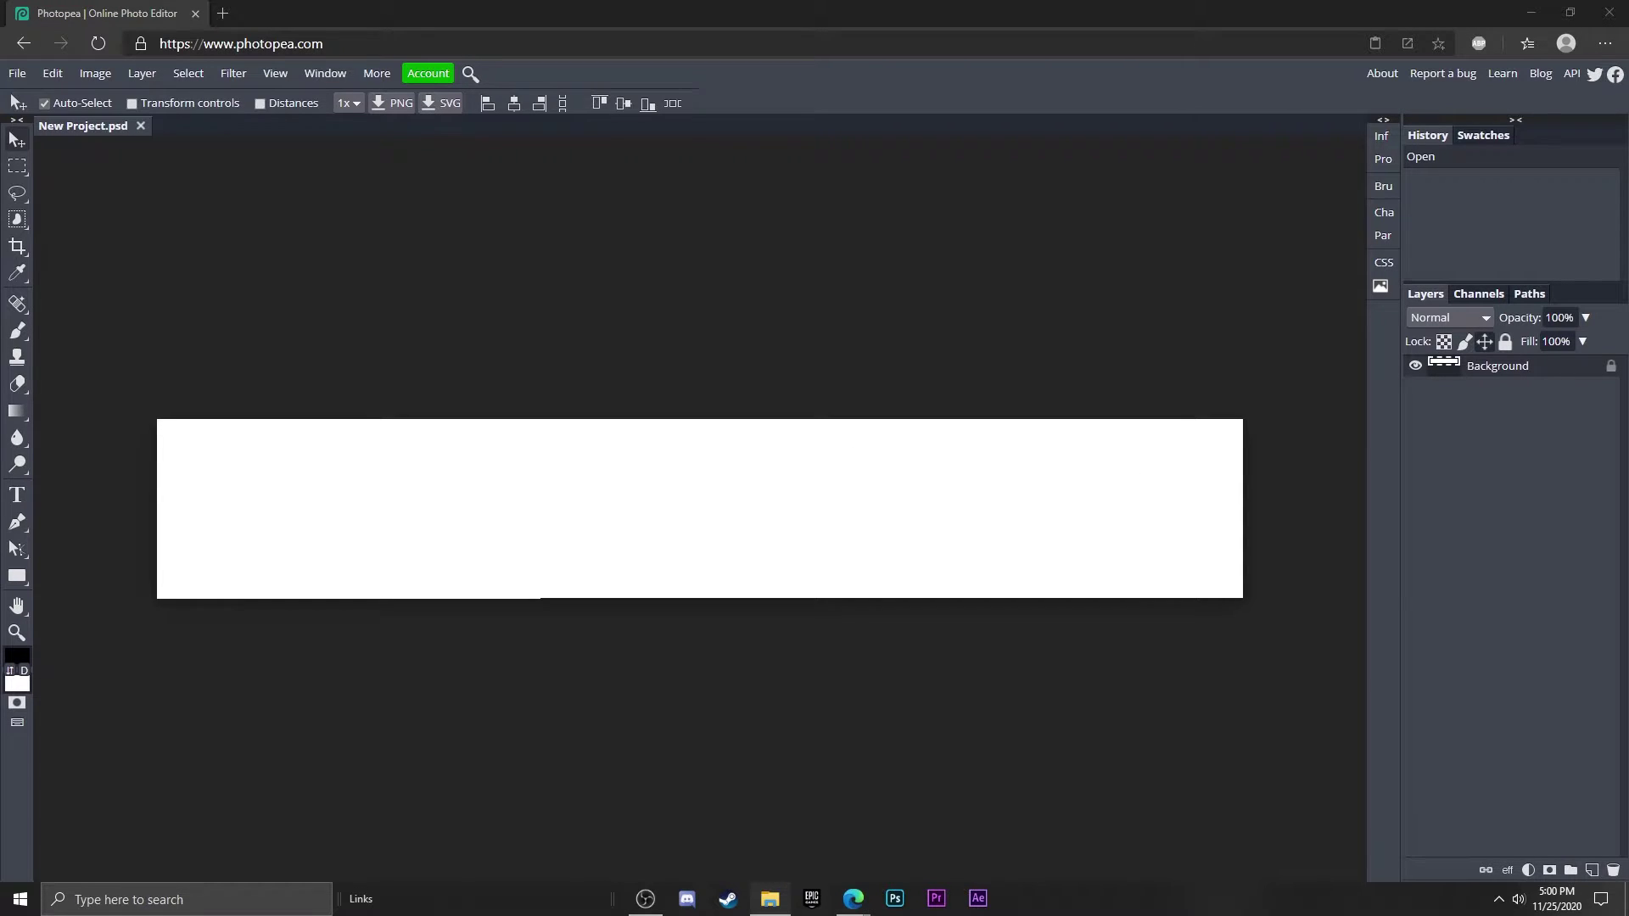
{"action": "left_click_drag", "start_coordinate": [772, 534], "coordinate": [421, 454]}
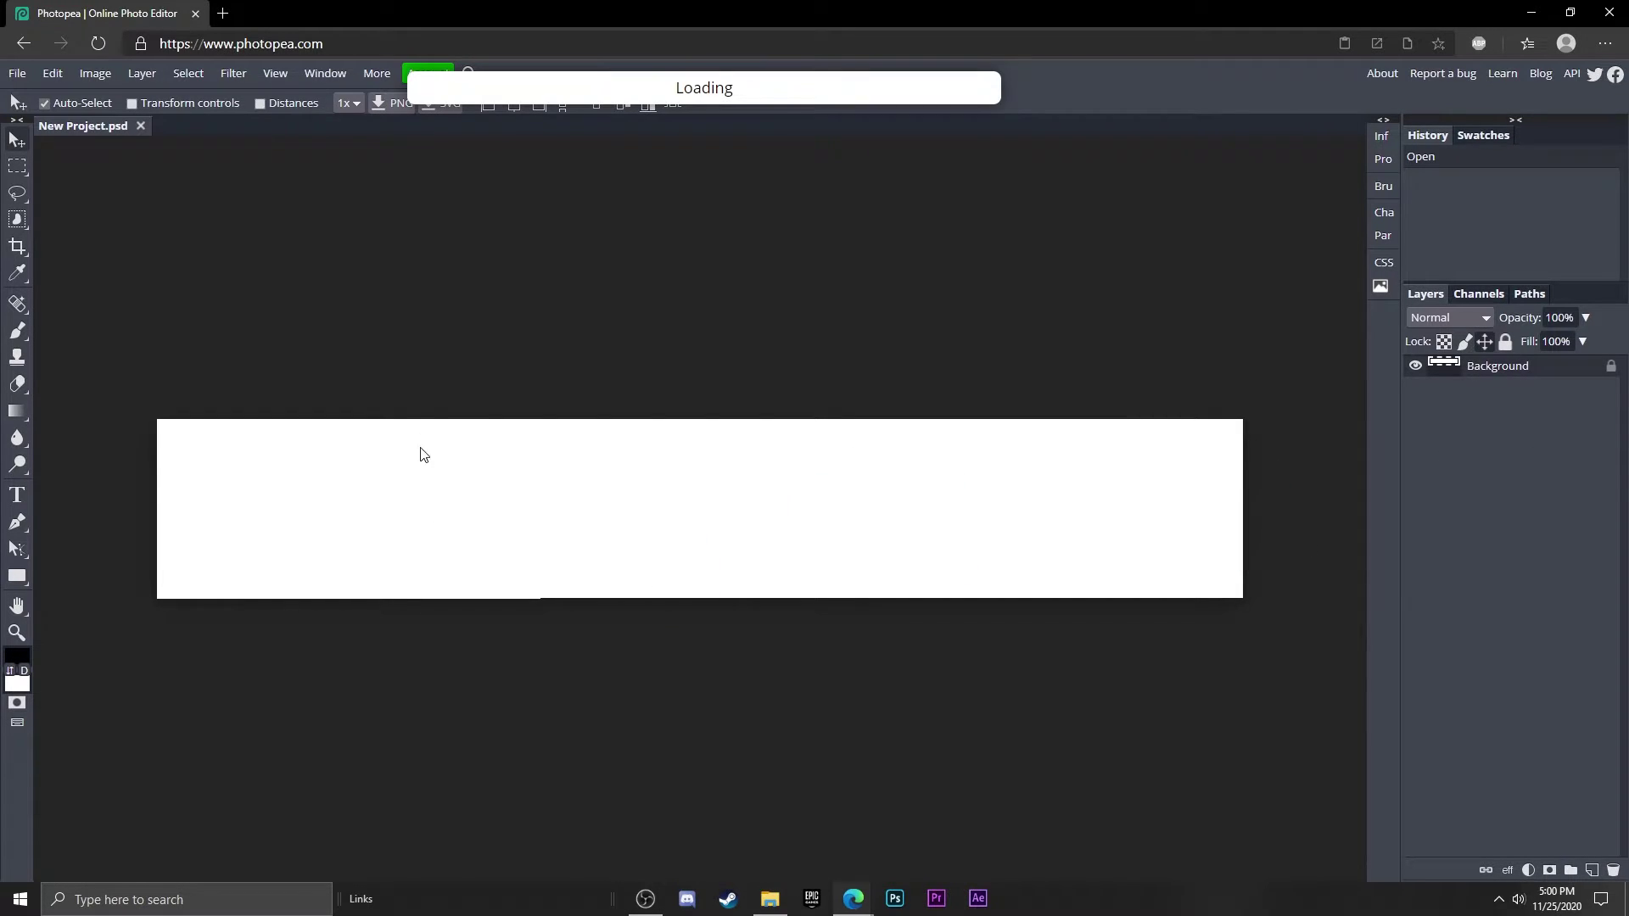
{"action": "left_click_drag", "start_coordinate": [543, 407], "coordinate": [151, 259]}
{"action": "left_click_drag", "start_coordinate": [862, 594], "coordinate": [1243, 814]}
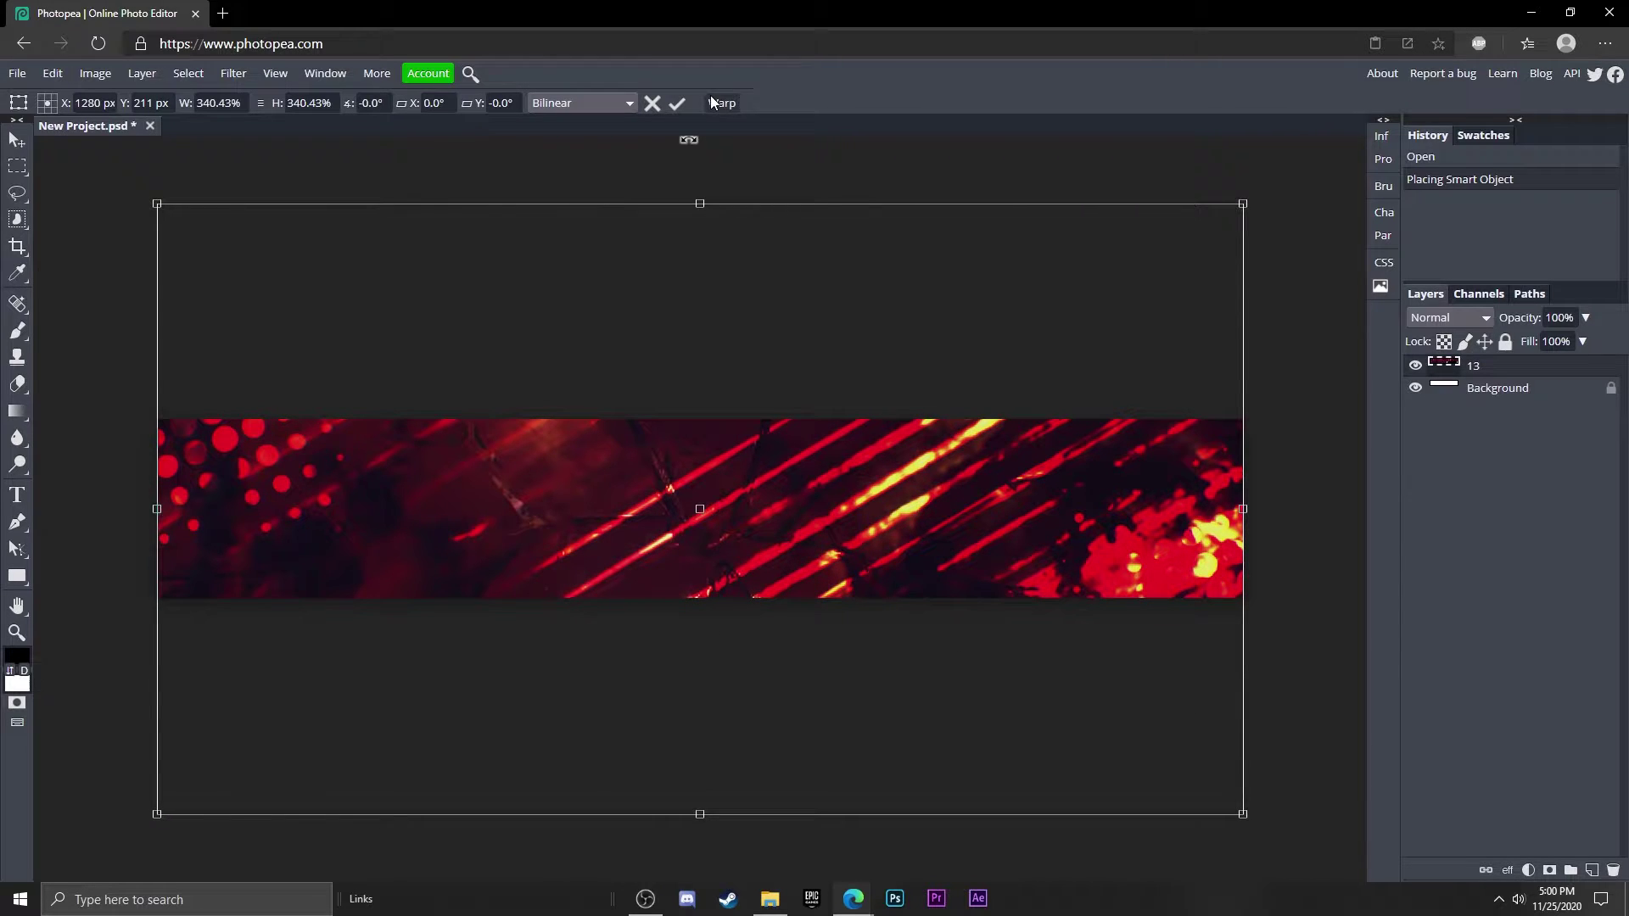
{"action": "key", "text": "Return"}
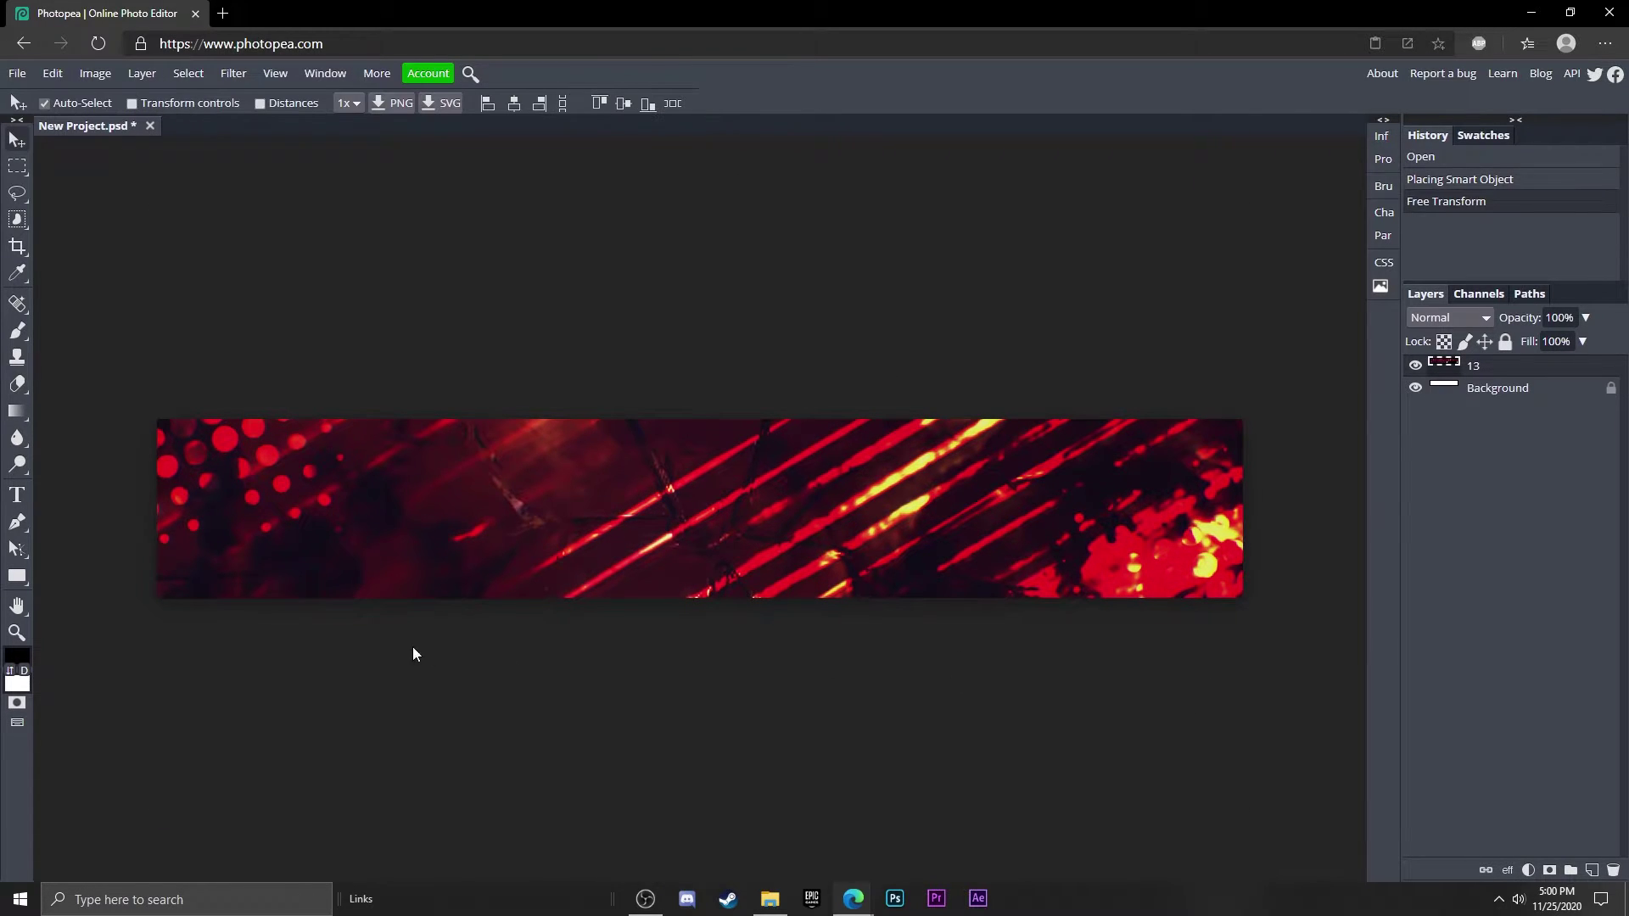
- Add a text layer with the banner title in the middle of the canvas and select its text
{"action": "left_click", "coordinate": [16, 499]}
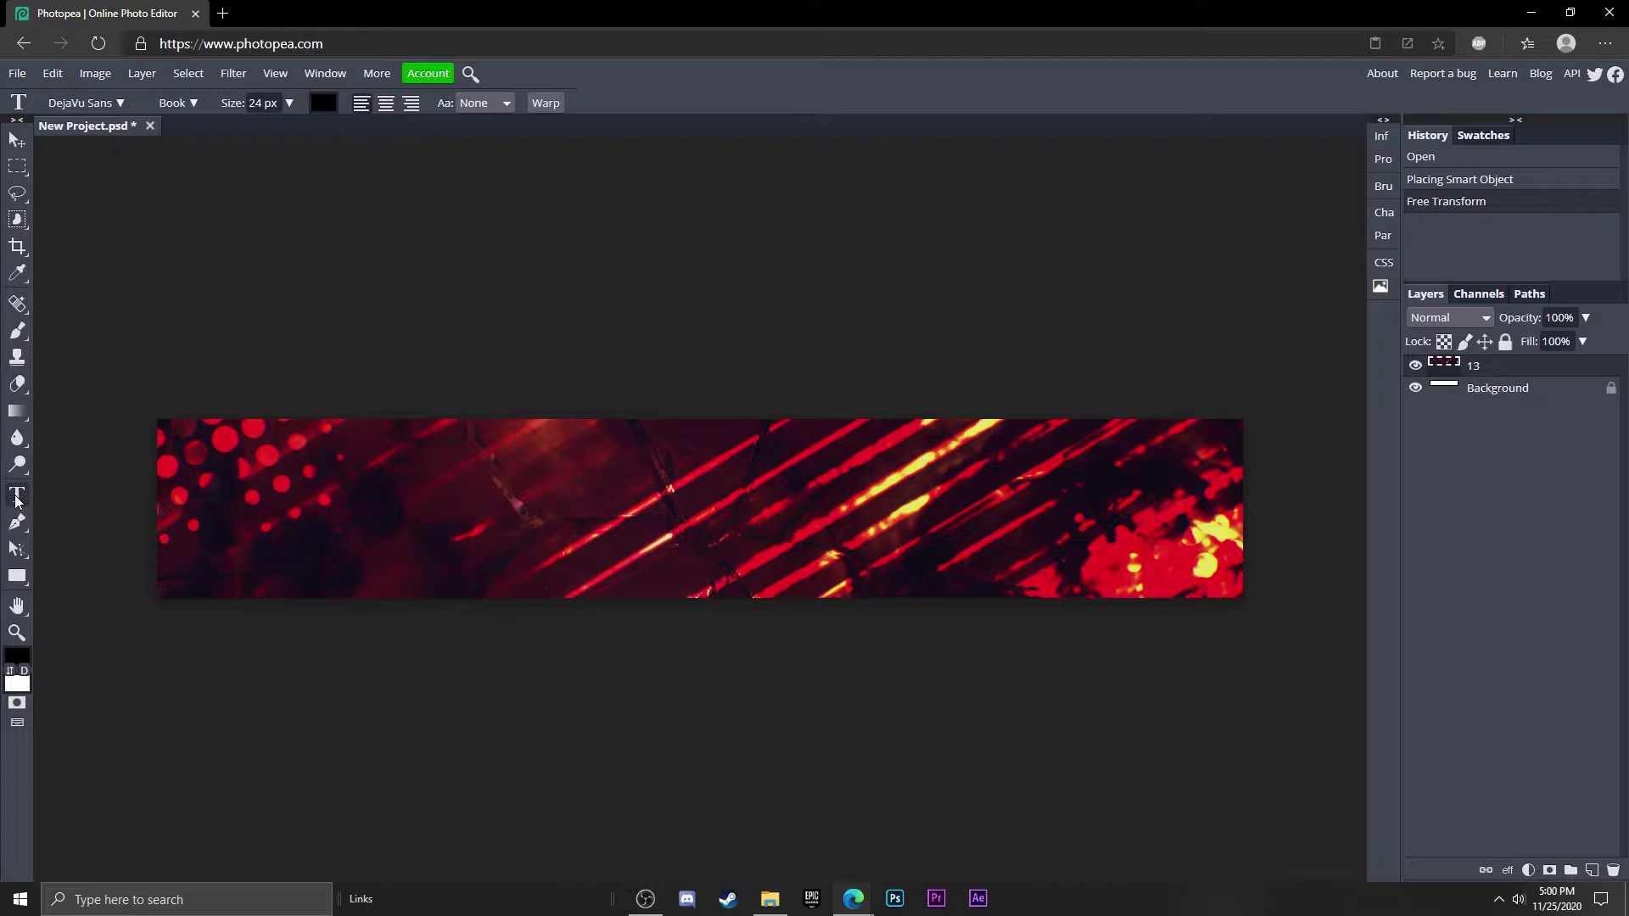
{"action": "left_click", "coordinate": [644, 516]}
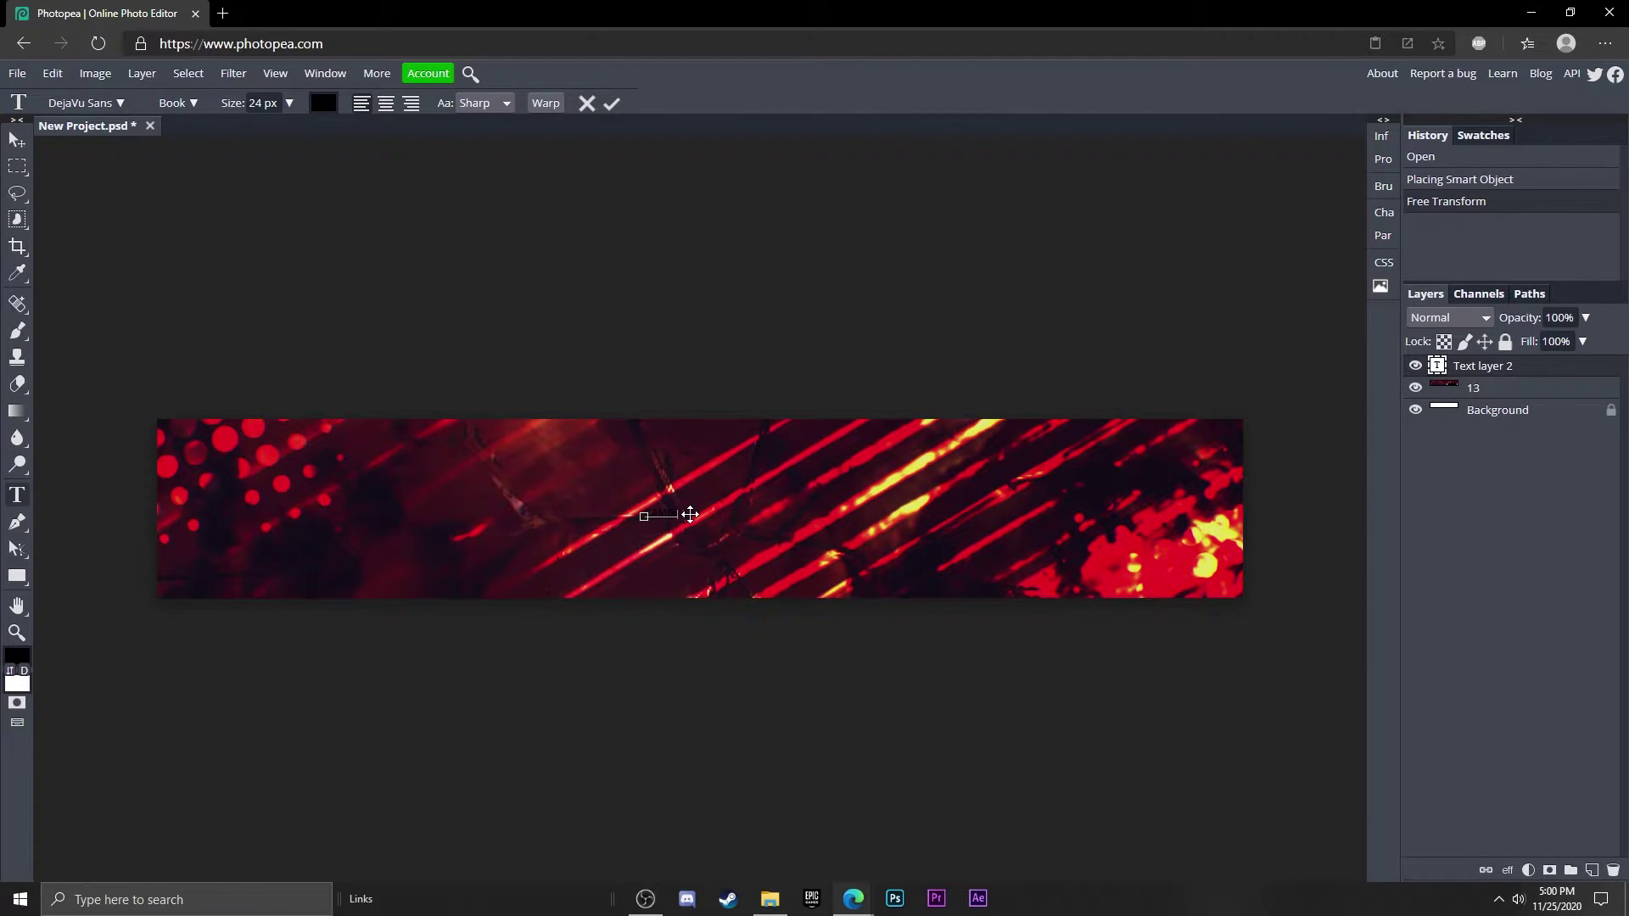
{"action": "type", "text": "GAMING"}
{"action": "key", "text": "ctrl+a"}
- Set the title text to 200 px in the Edo font
{"action": "left_click", "coordinate": [259, 100]}
{"action": "type", "text": "200"}
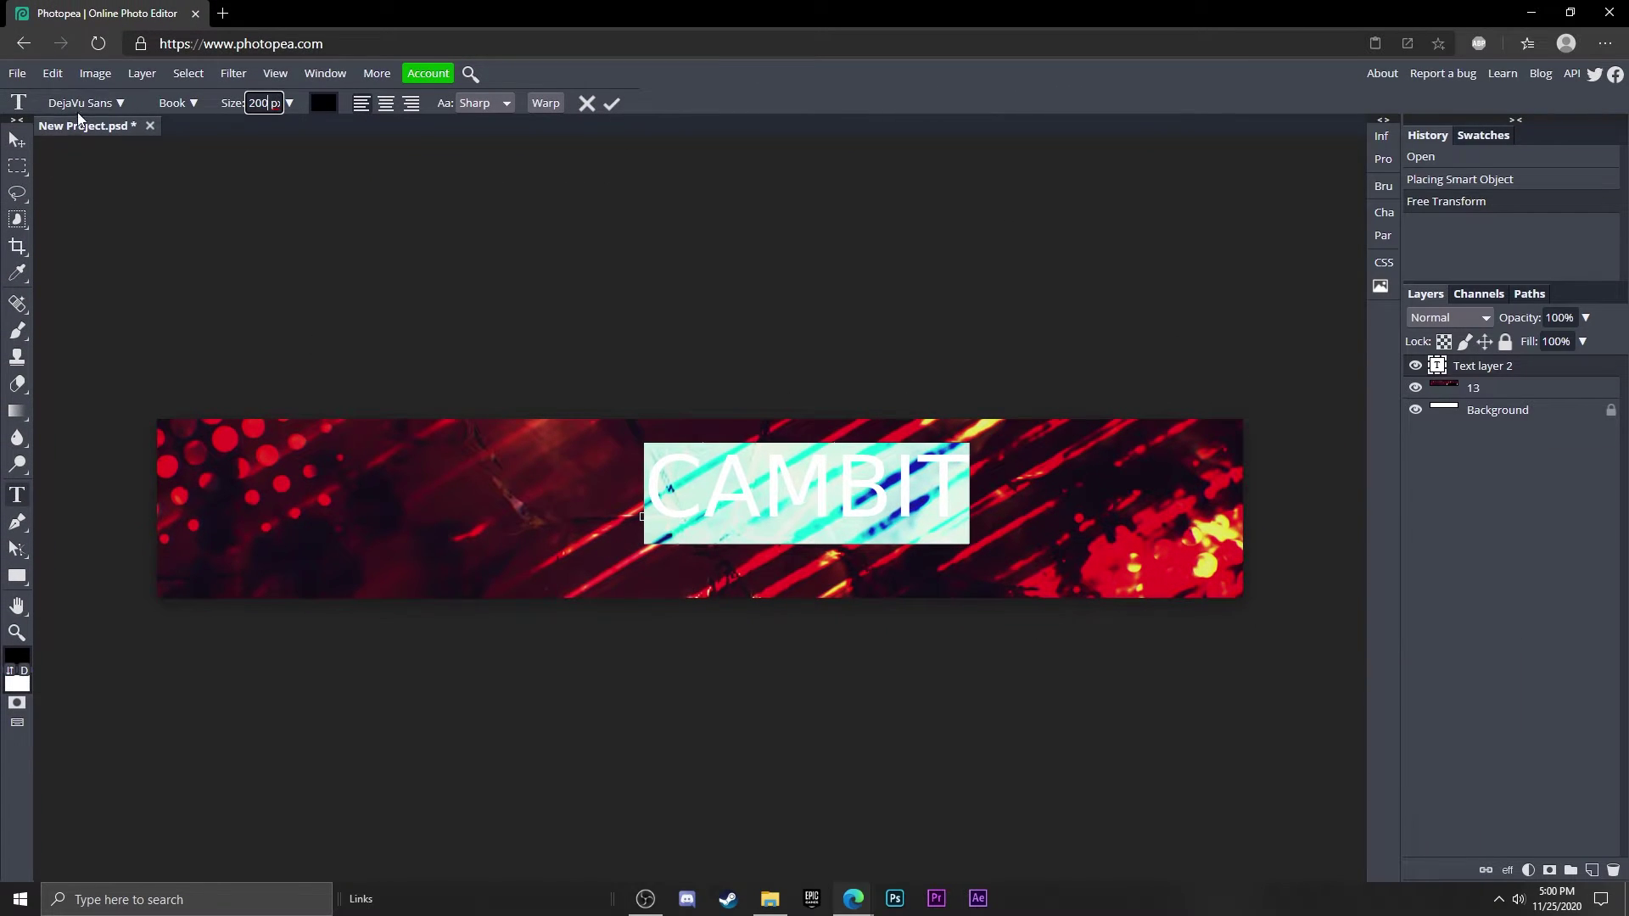
{"action": "left_click", "coordinate": [84, 103]}
{"action": "type", "text": "ed"}
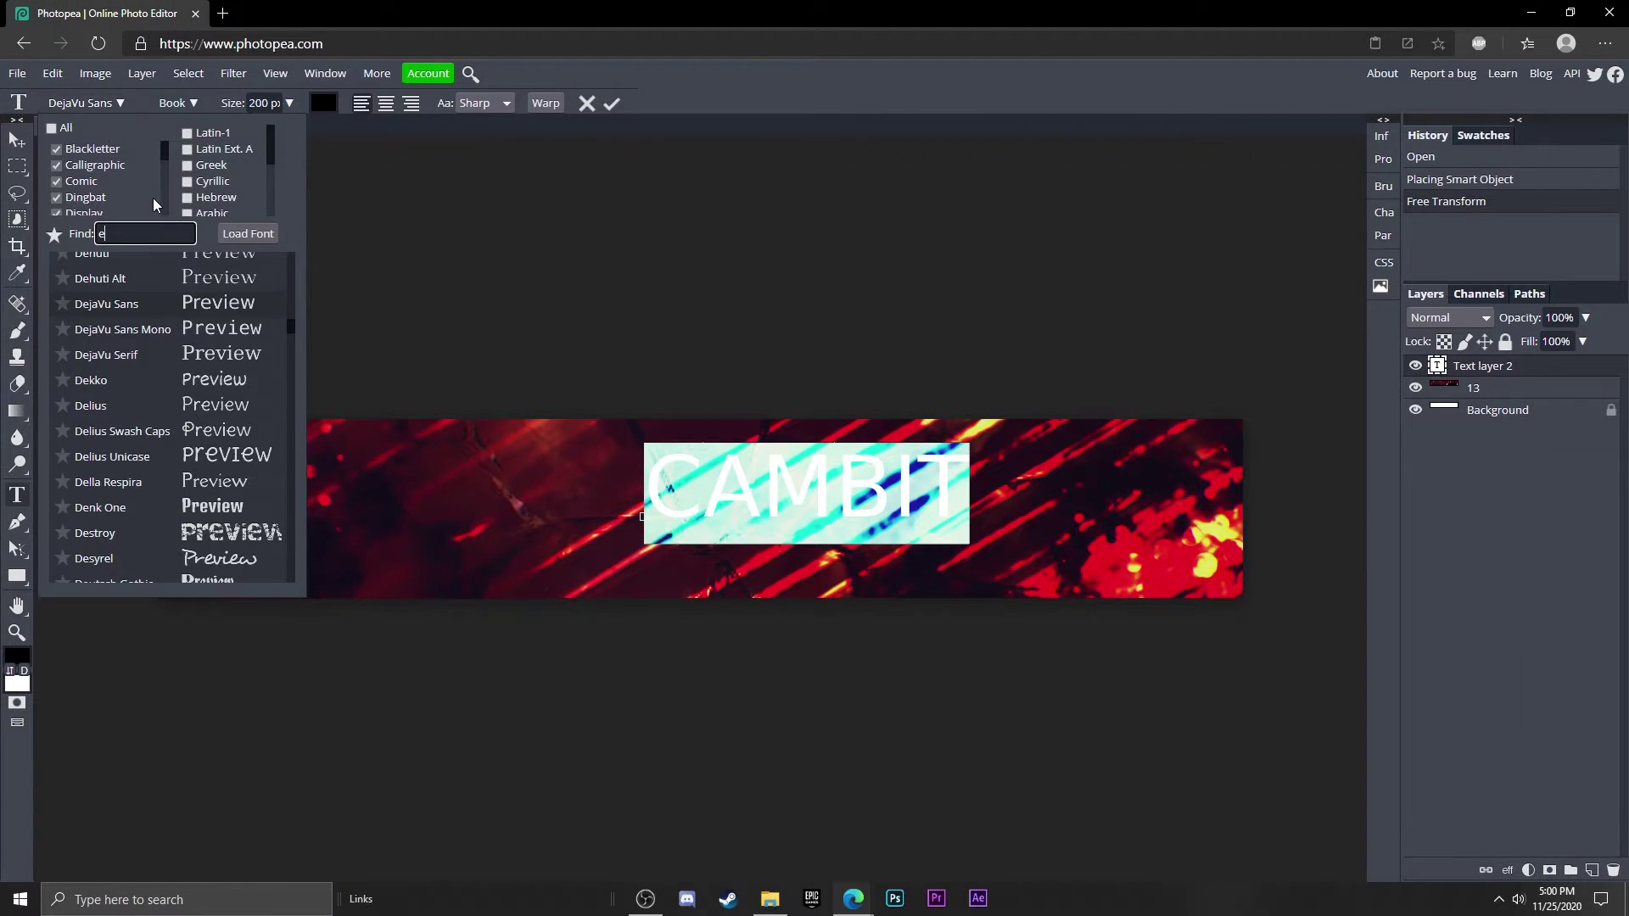
{"action": "type", "text": "o"}
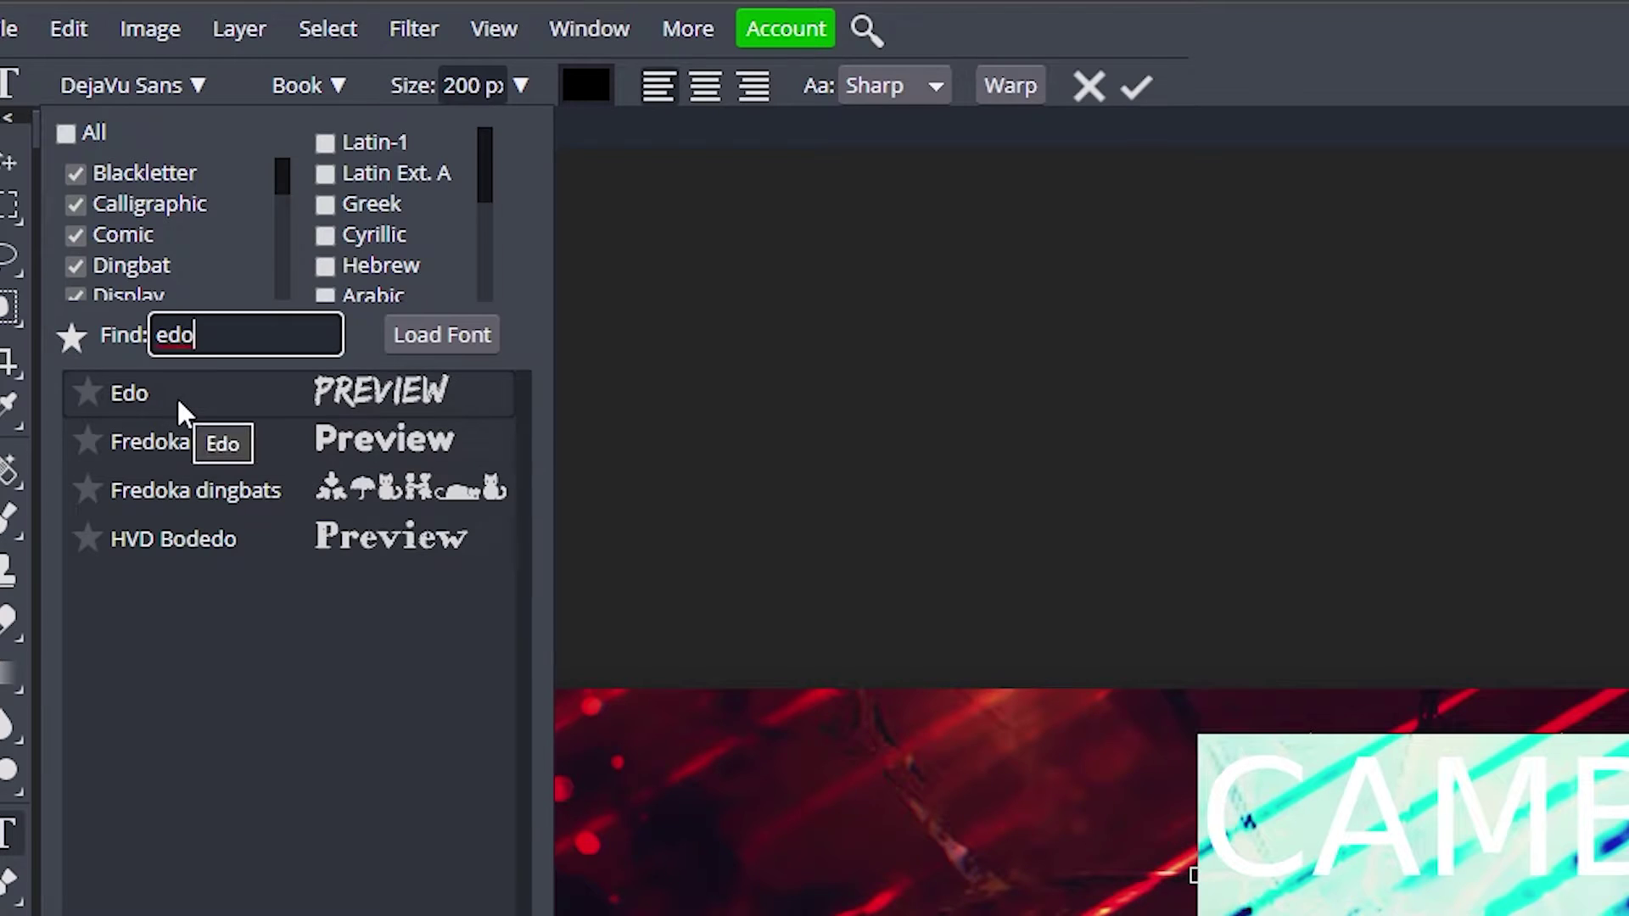
{"action": "left_click", "coordinate": [144, 331]}
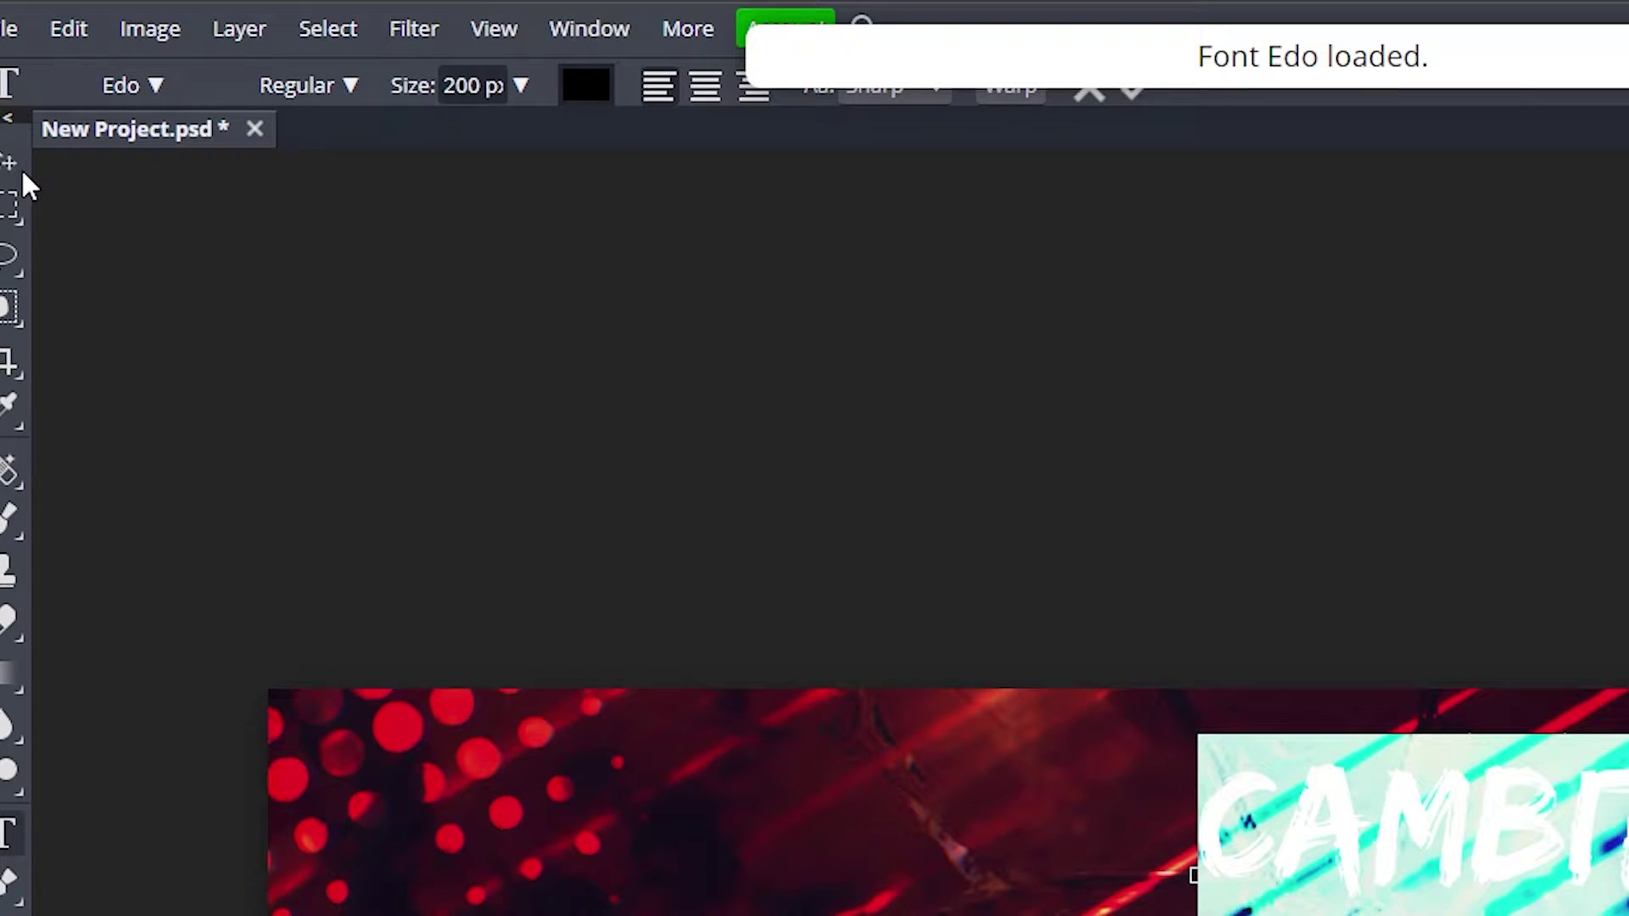
{"action": "left_click", "coordinate": [132, 85]}
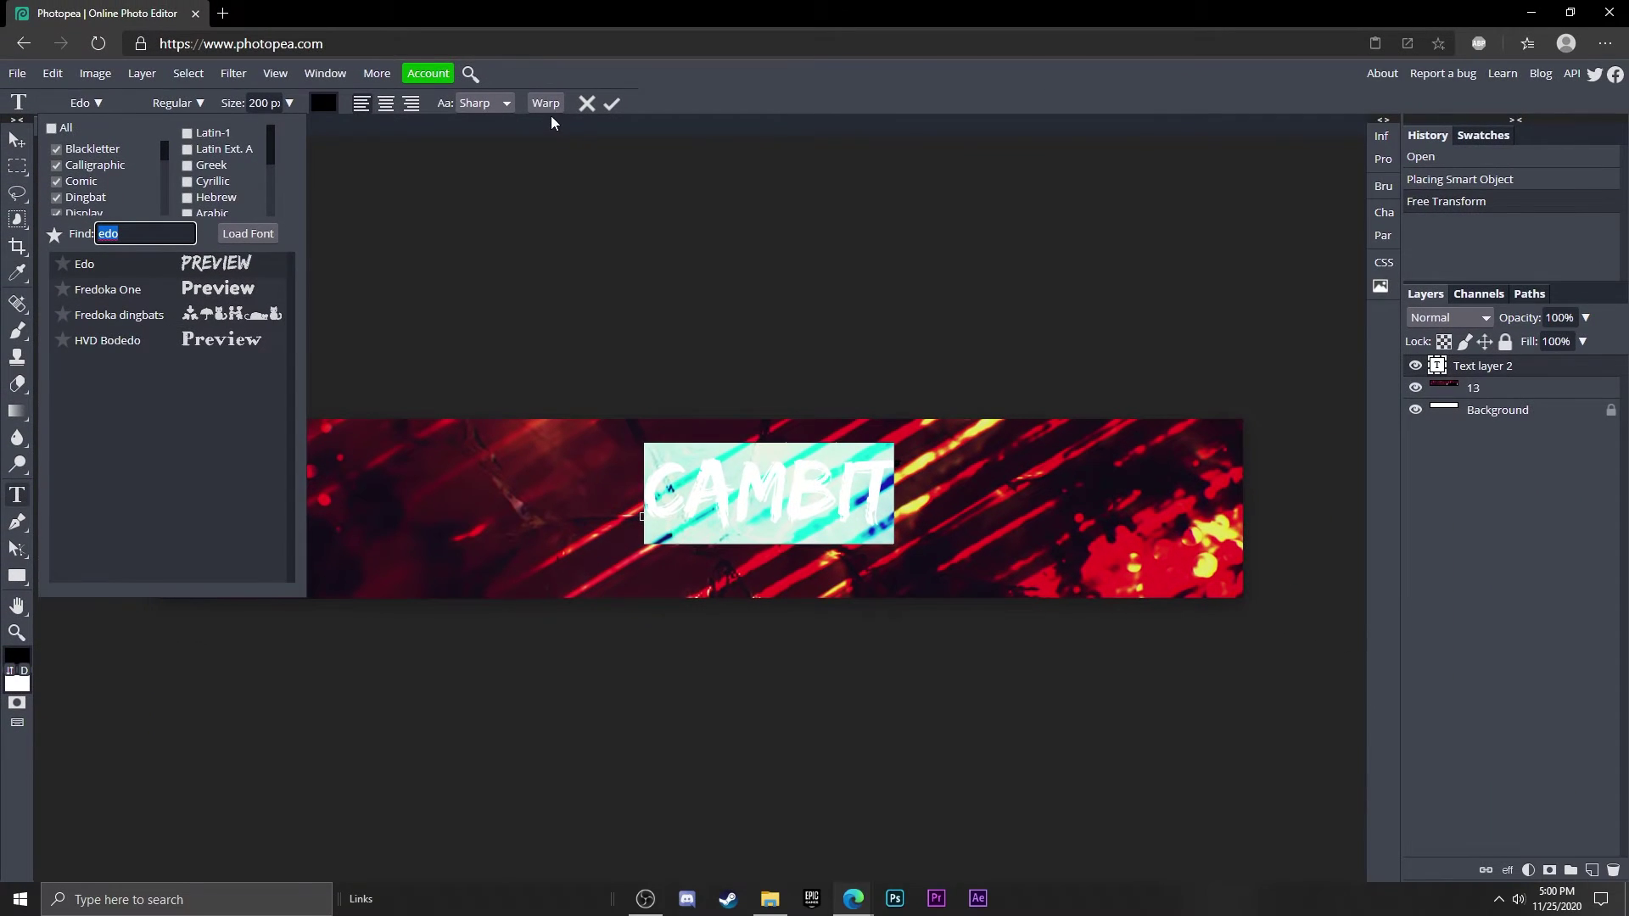
- Warp the CAMBIT text with the Rise style at about 12% bend and commit it
{"action": "left_click", "coordinate": [545, 104]}
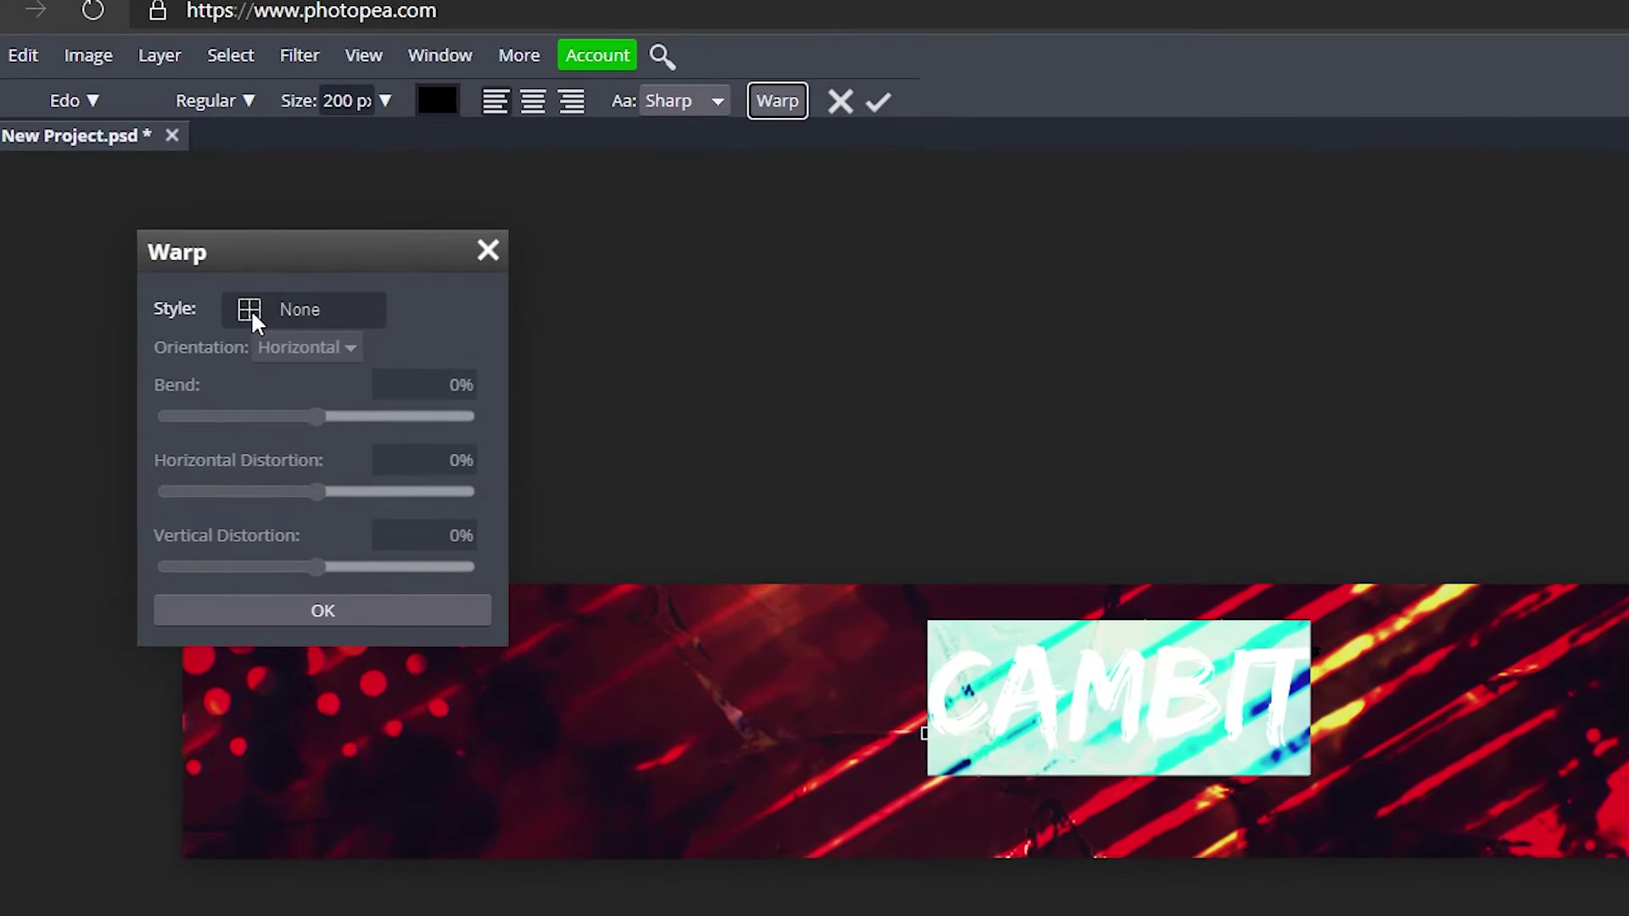
{"action": "left_click", "coordinate": [252, 241]}
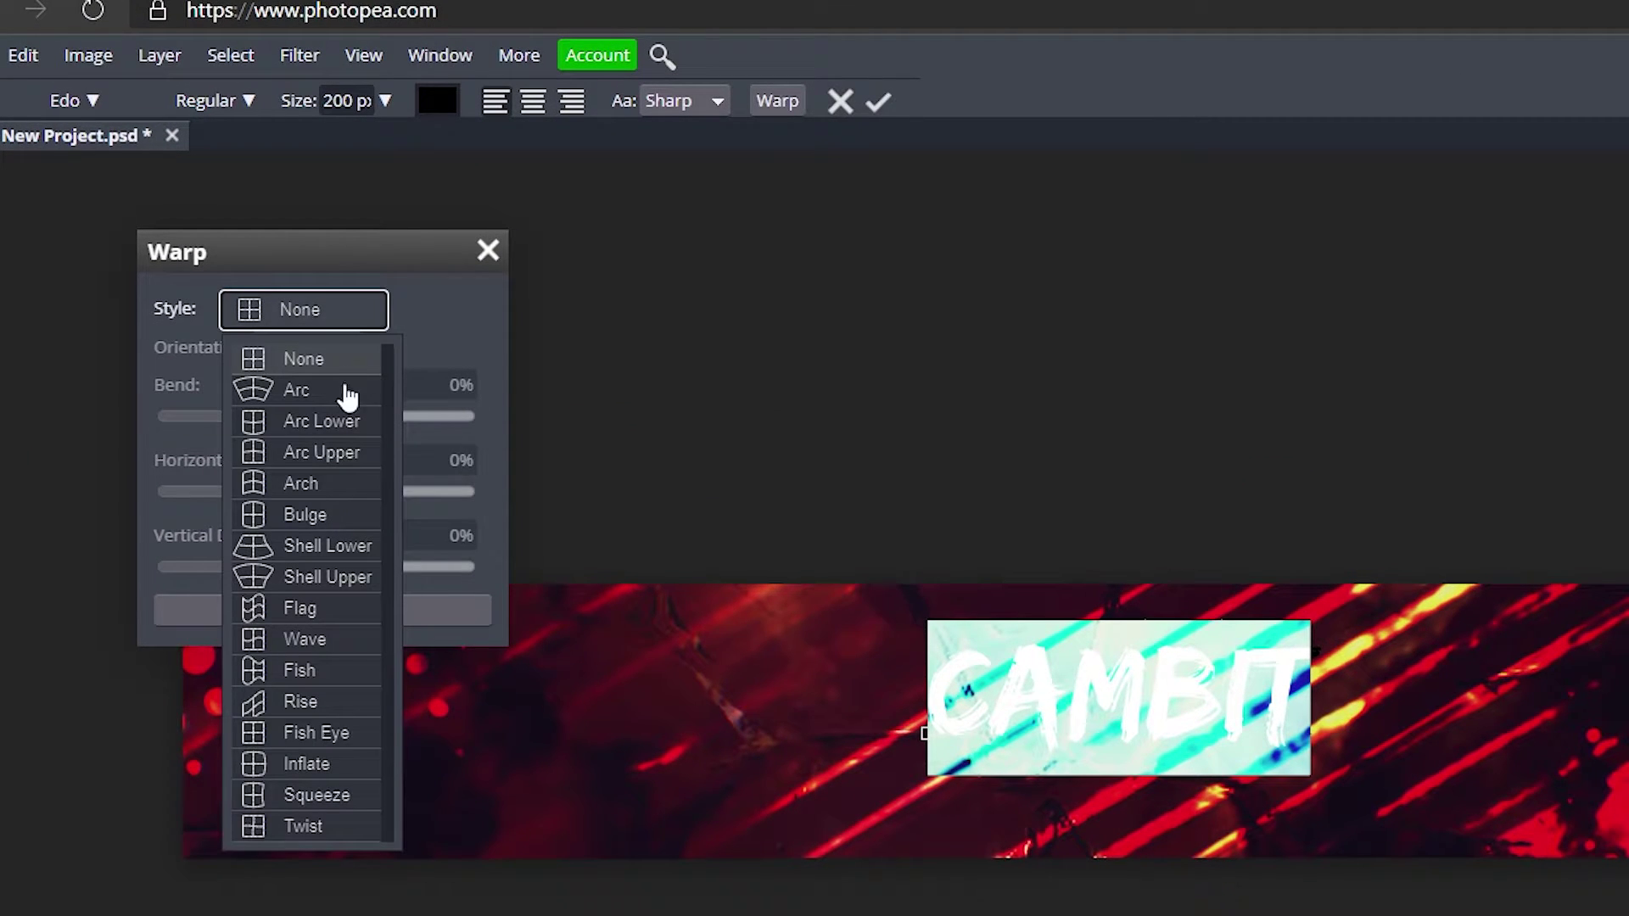
{"action": "left_click", "coordinate": [322, 701]}
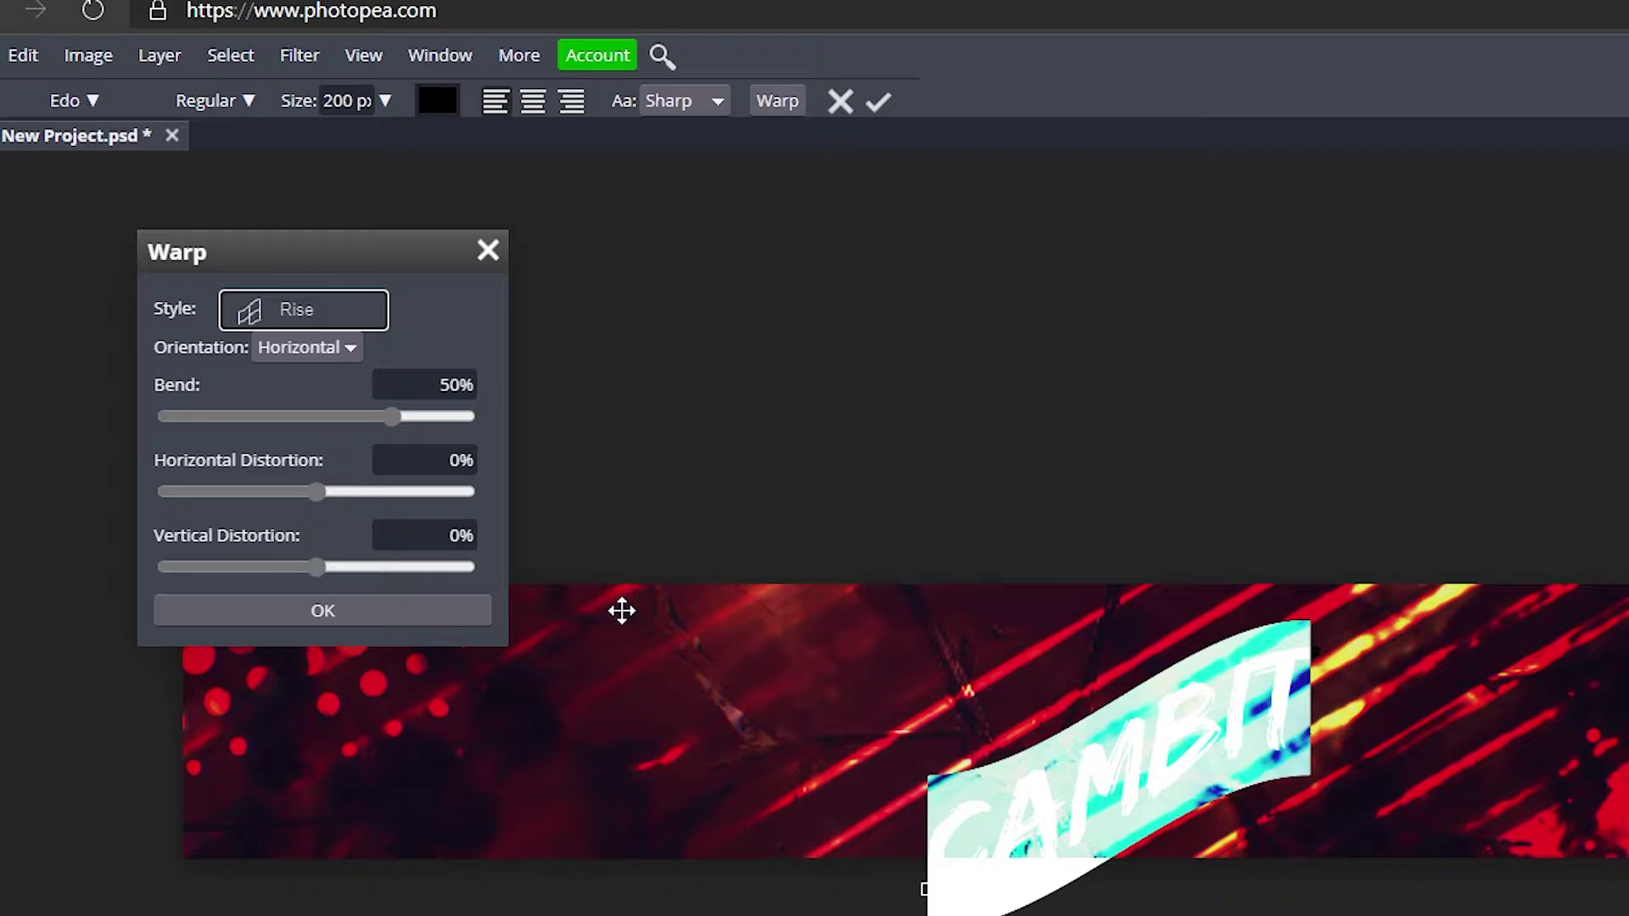
{"action": "left_click_drag", "start_coordinate": [365, 413], "coordinate": [336, 425]}
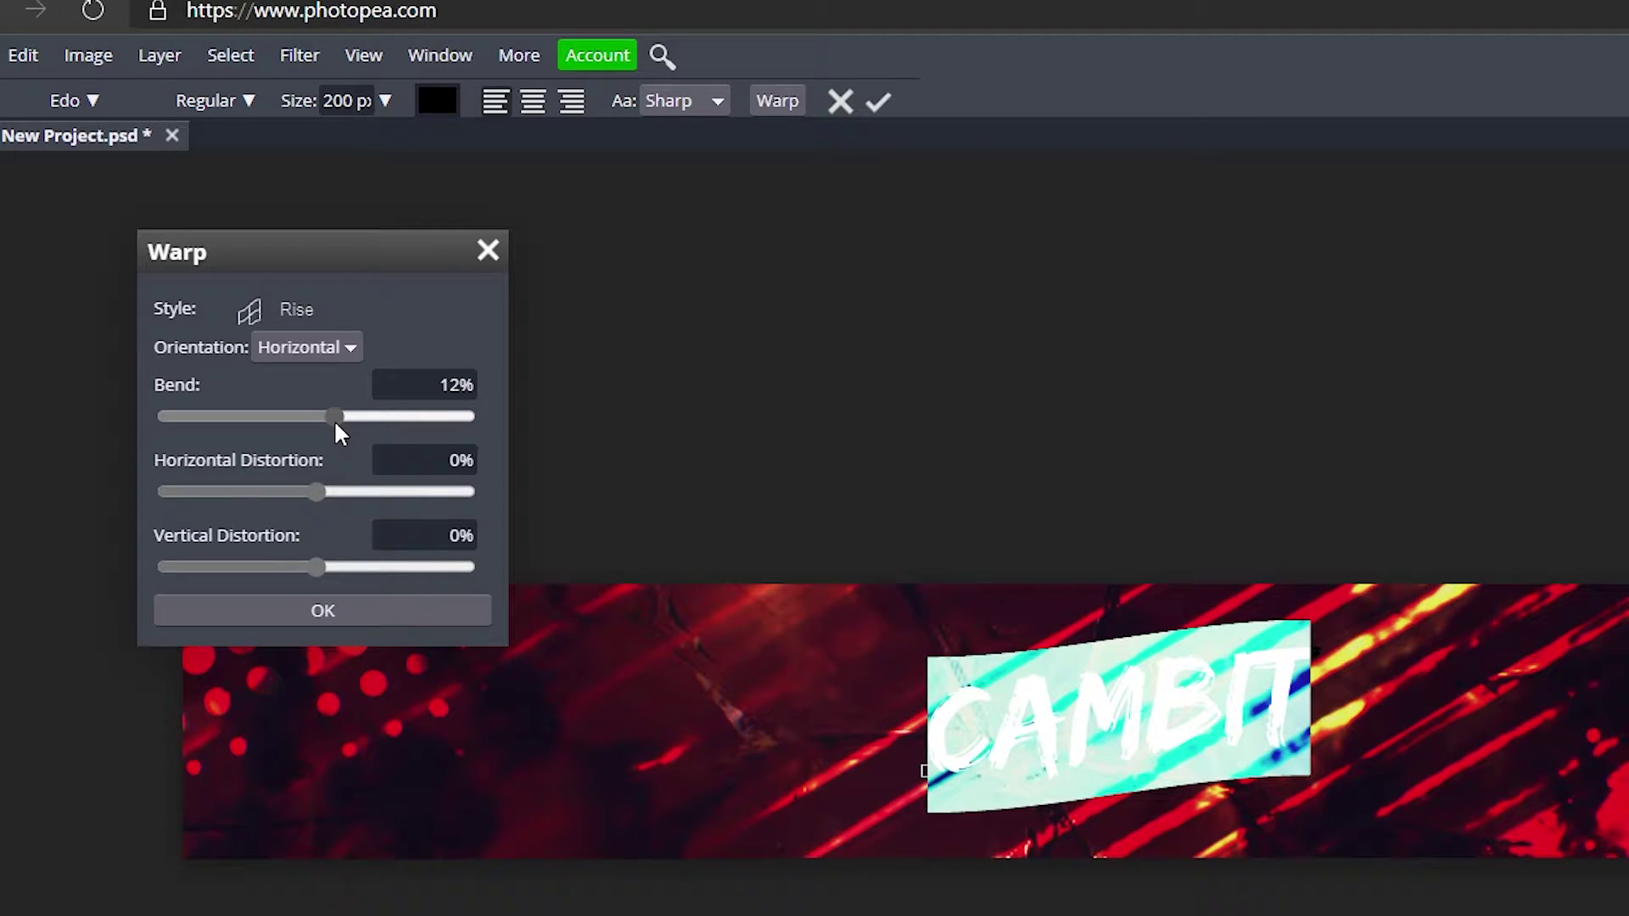
{"action": "left_click", "coordinate": [322, 611]}
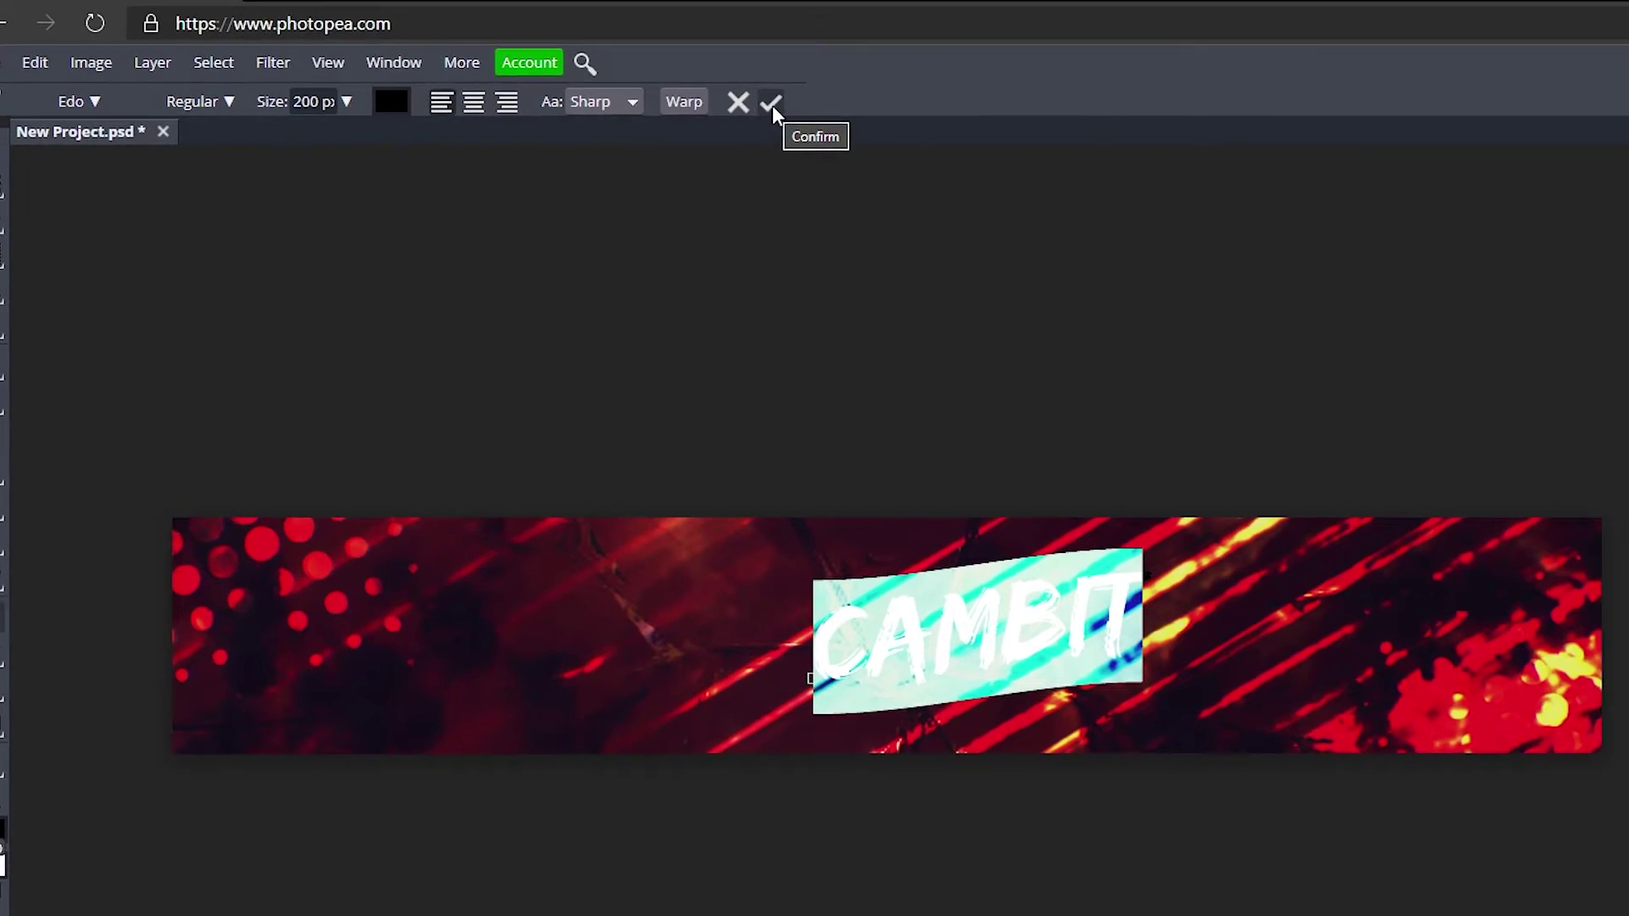
{"action": "left_click", "coordinate": [772, 103]}
- Move the CAMBIT text into place near the banner's centre
{"action": "key", "text": "v"}
{"action": "left_click_drag", "start_coordinate": [970, 635], "coordinate": [847, 642]}
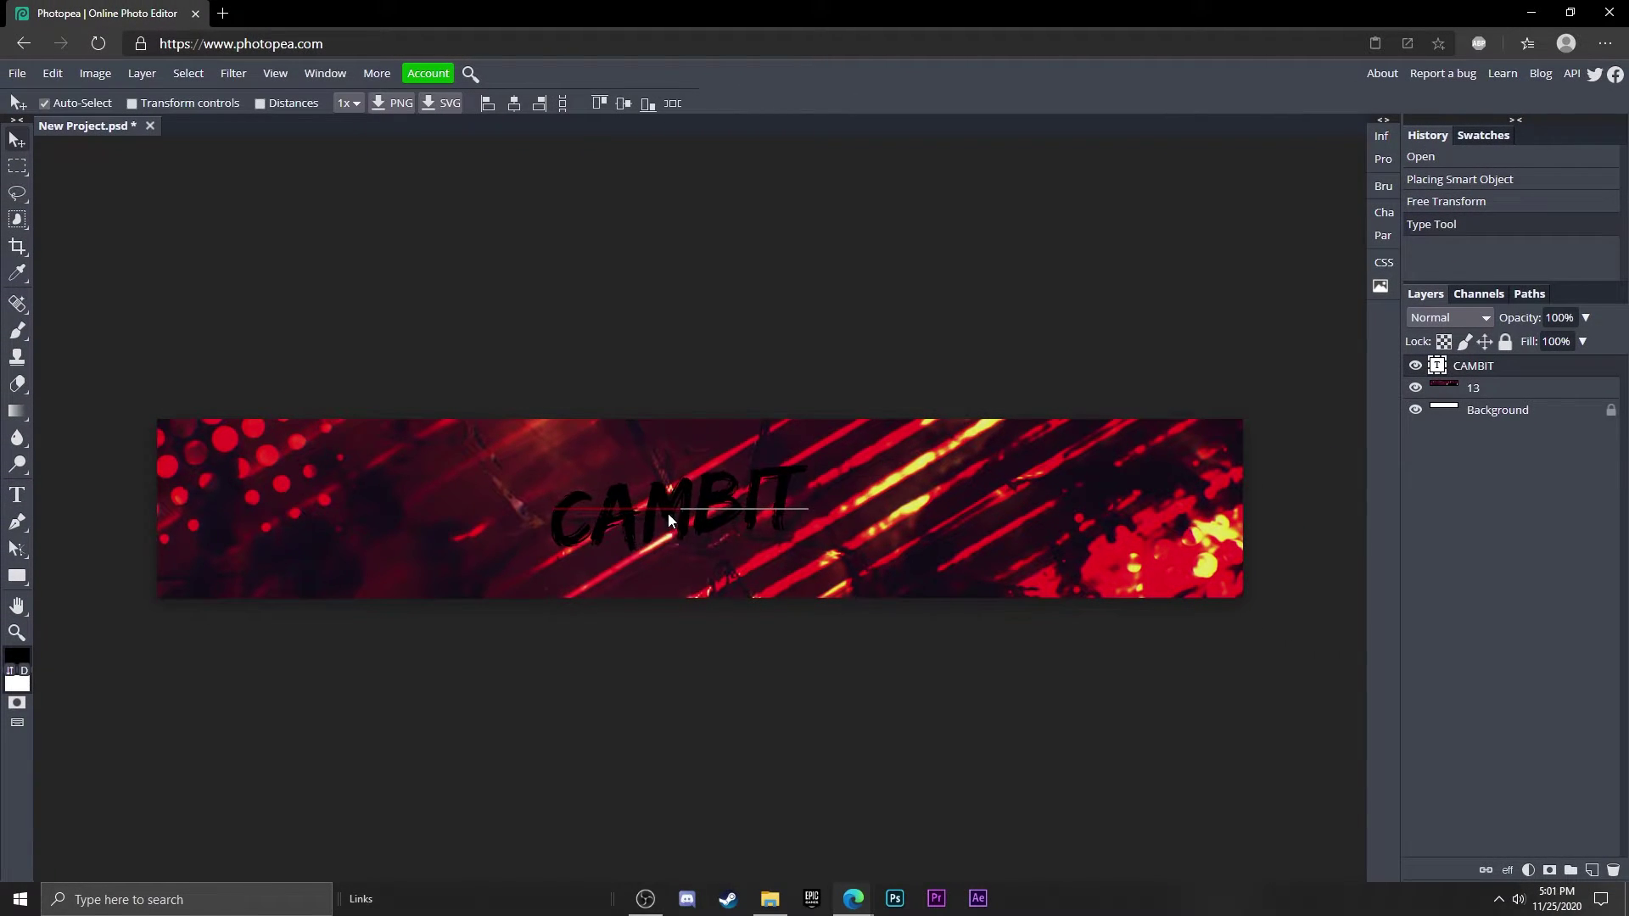
{"action": "mouse_move", "coordinate": [668, 512]}
{"action": "left_mouse_down"}
{"action": "mouse_move", "coordinate": [689, 511]}
{"action": "mouse_move", "coordinate": [675, 511]}
{"action": "left_mouse_up"}
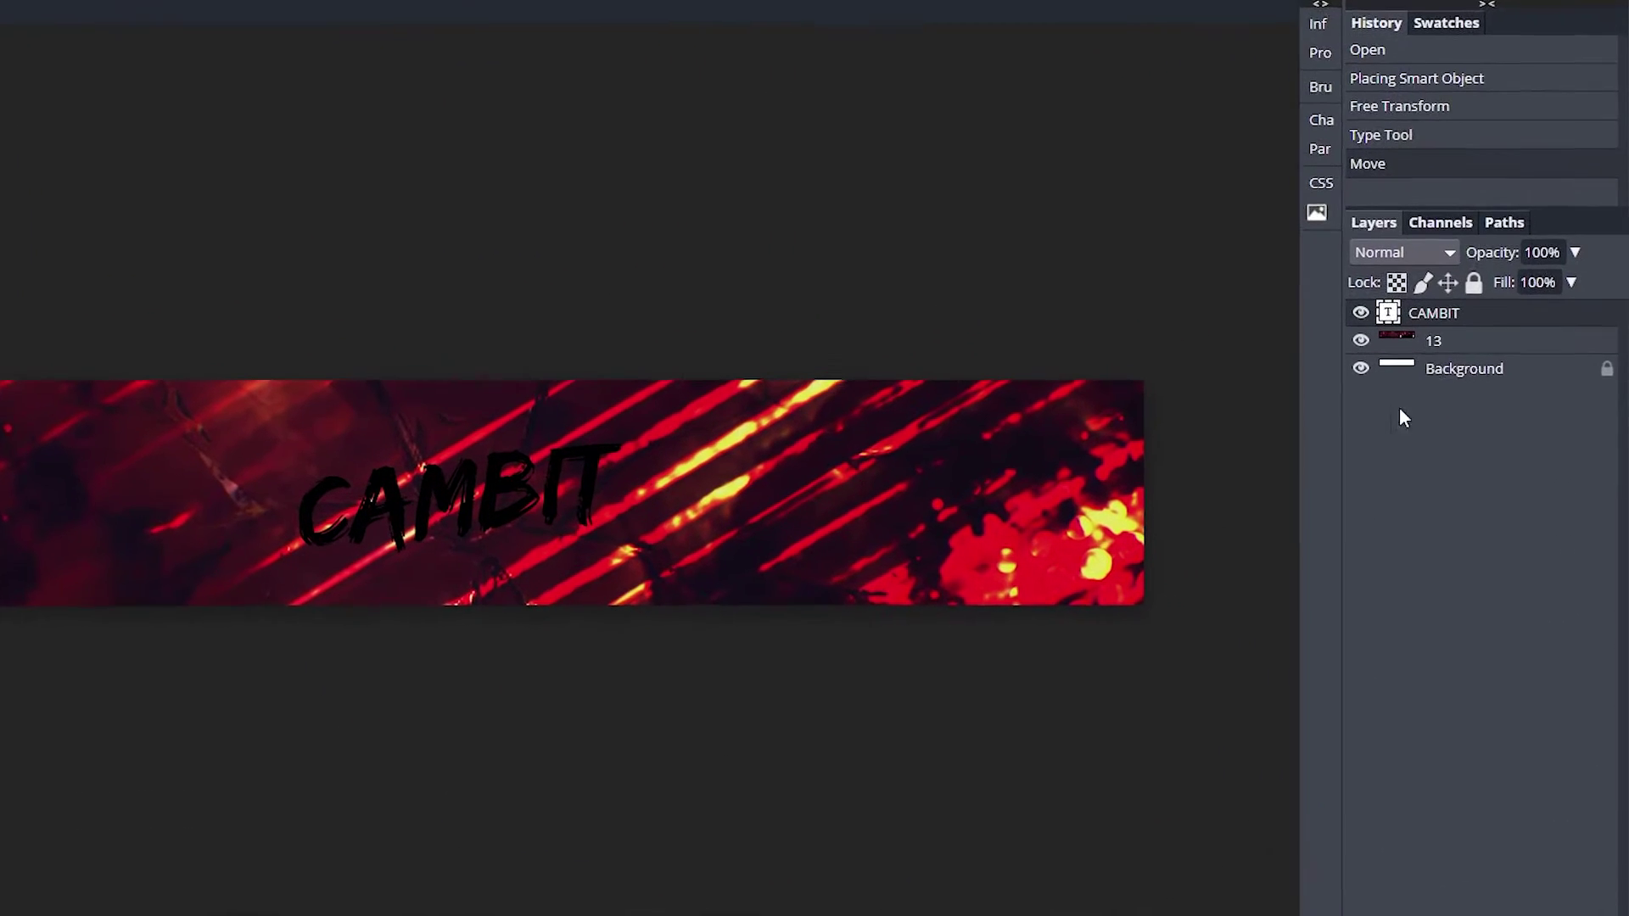
- Give the CAMBIT layer a white Color Overlay style
{"action": "double_click", "coordinate": [1515, 314]}
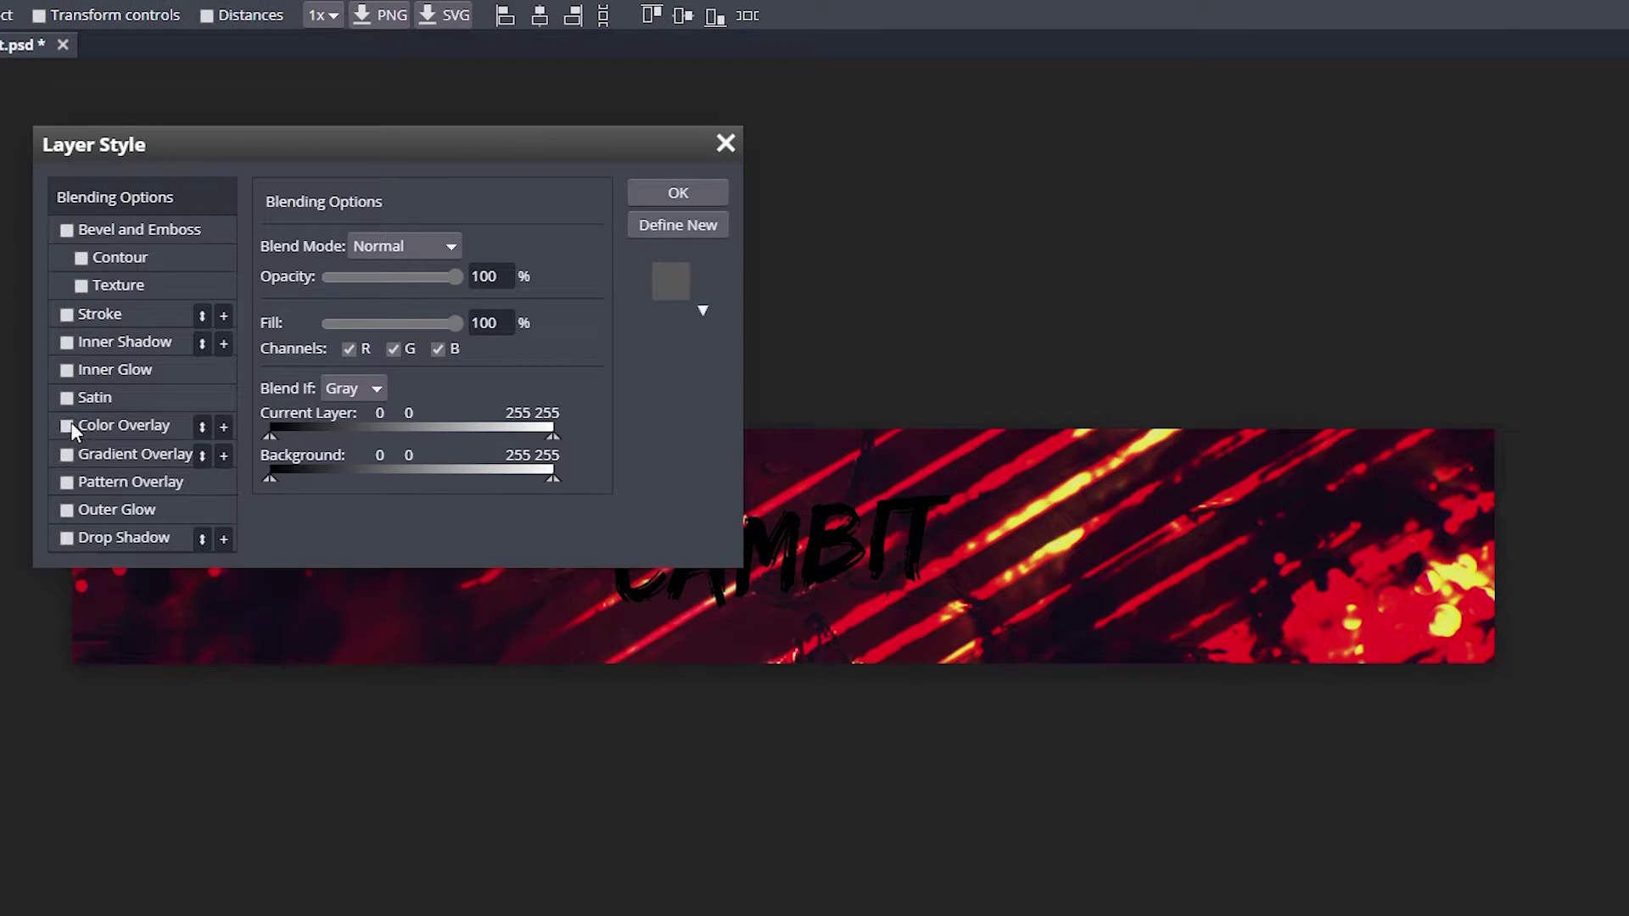
{"action": "left_click", "coordinate": [70, 424]}
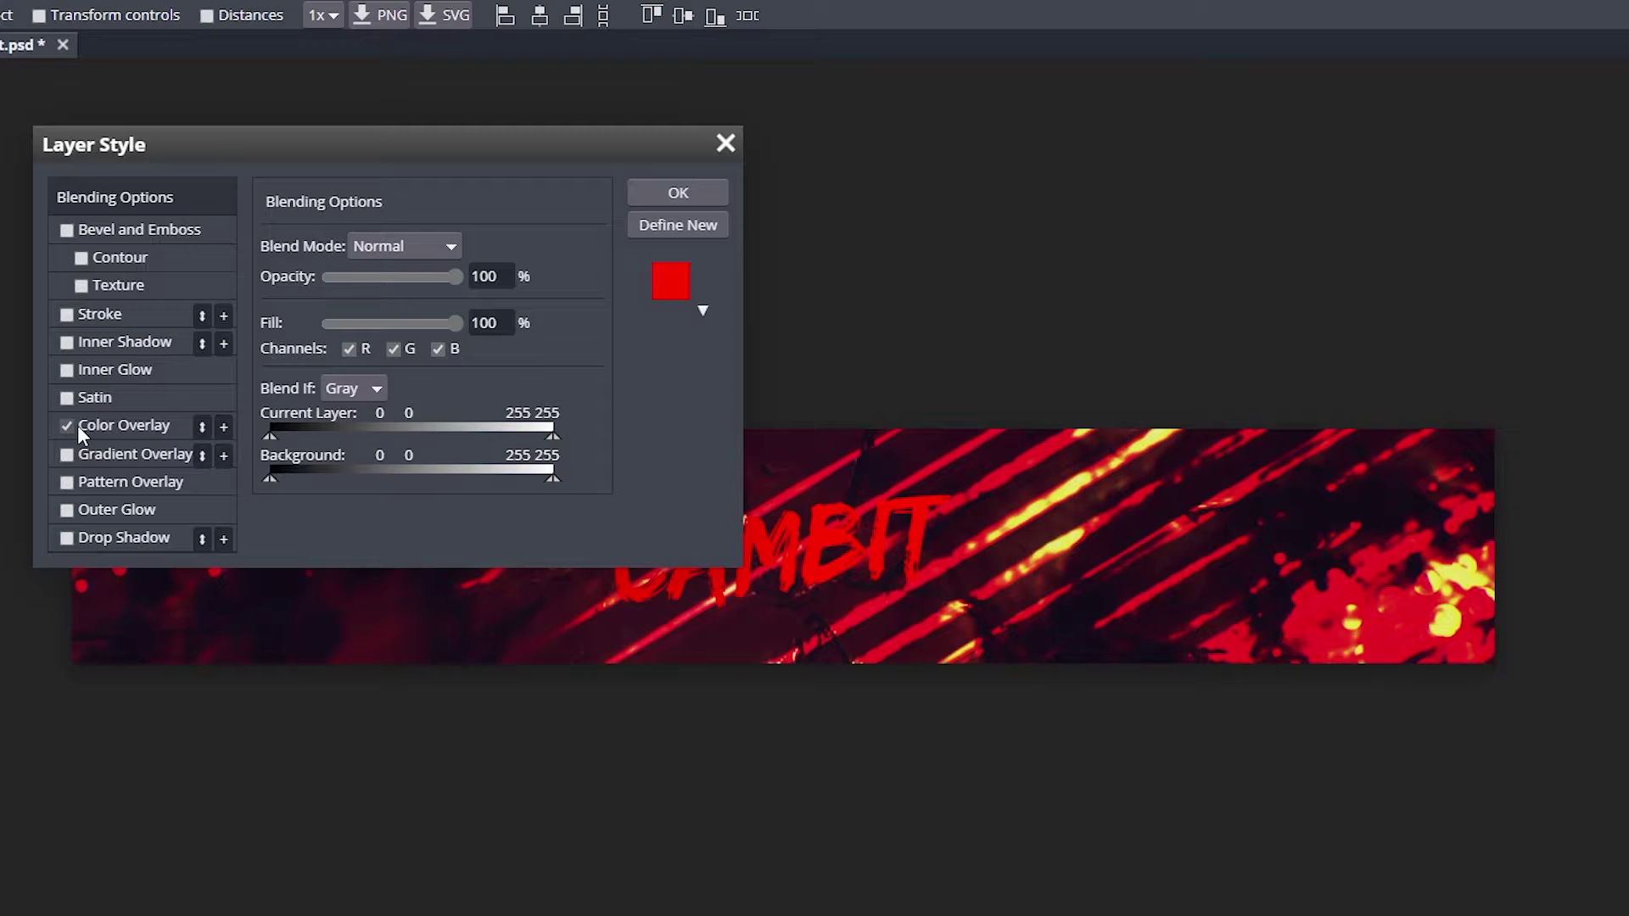
{"action": "left_click", "coordinate": [78, 425]}
{"action": "left_click", "coordinate": [549, 276]}
{"action": "left_click_drag", "start_coordinate": [297, 446], "coordinate": [71, 162]}
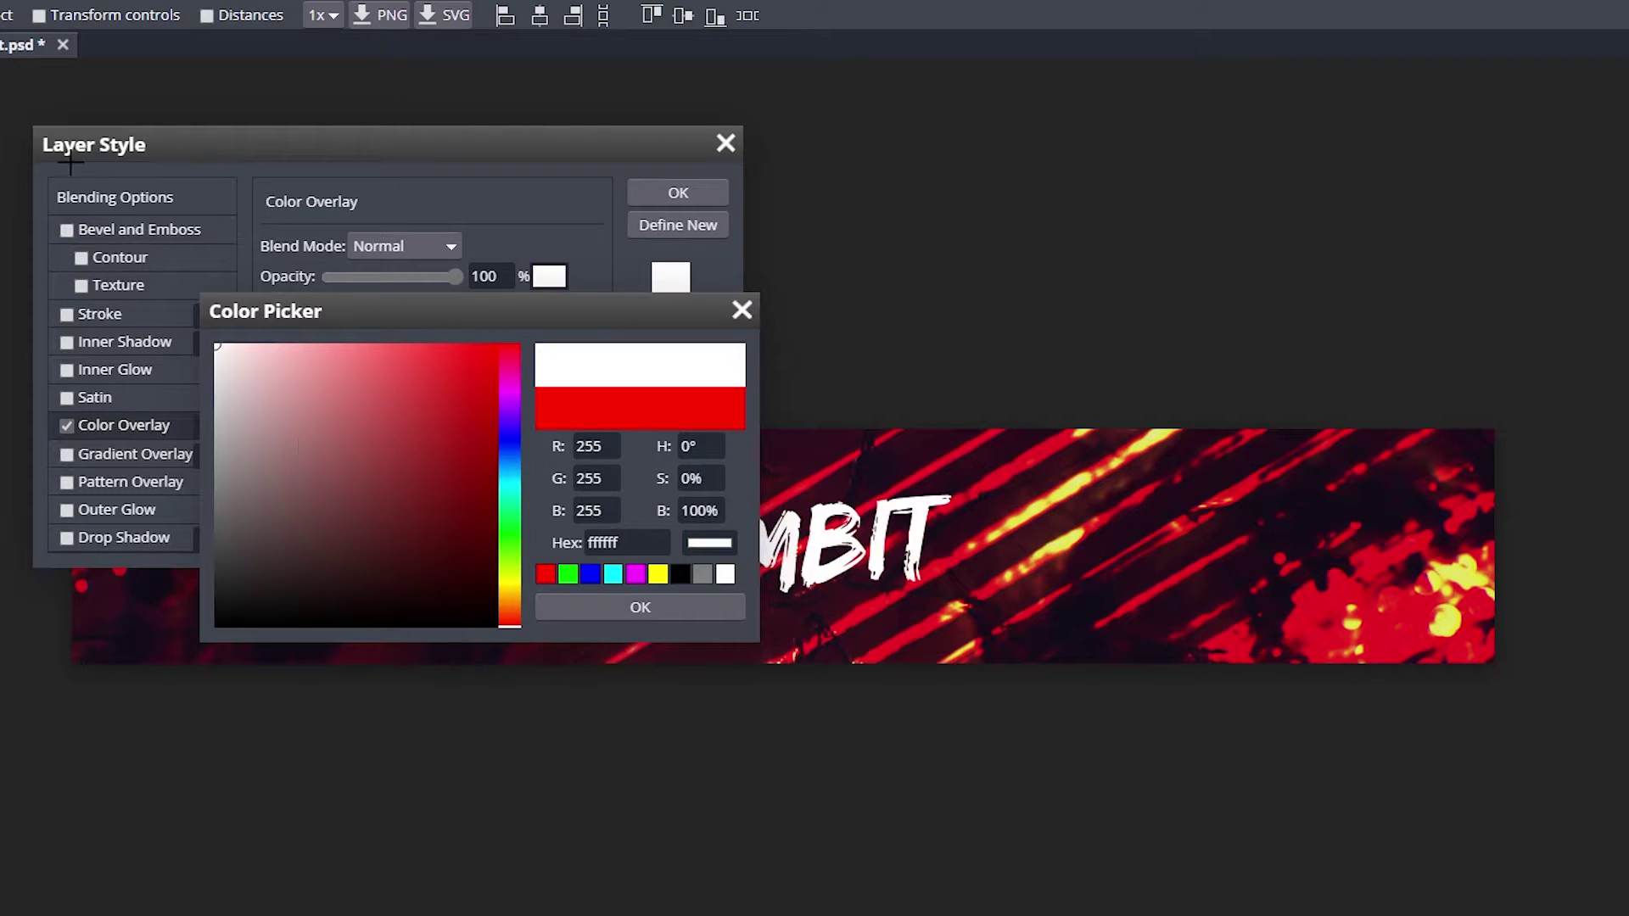
{"action": "left_click", "coordinate": [684, 616]}
{"action": "left_click_drag", "start_coordinate": [331, 147], "coordinate": [1517, 156]}
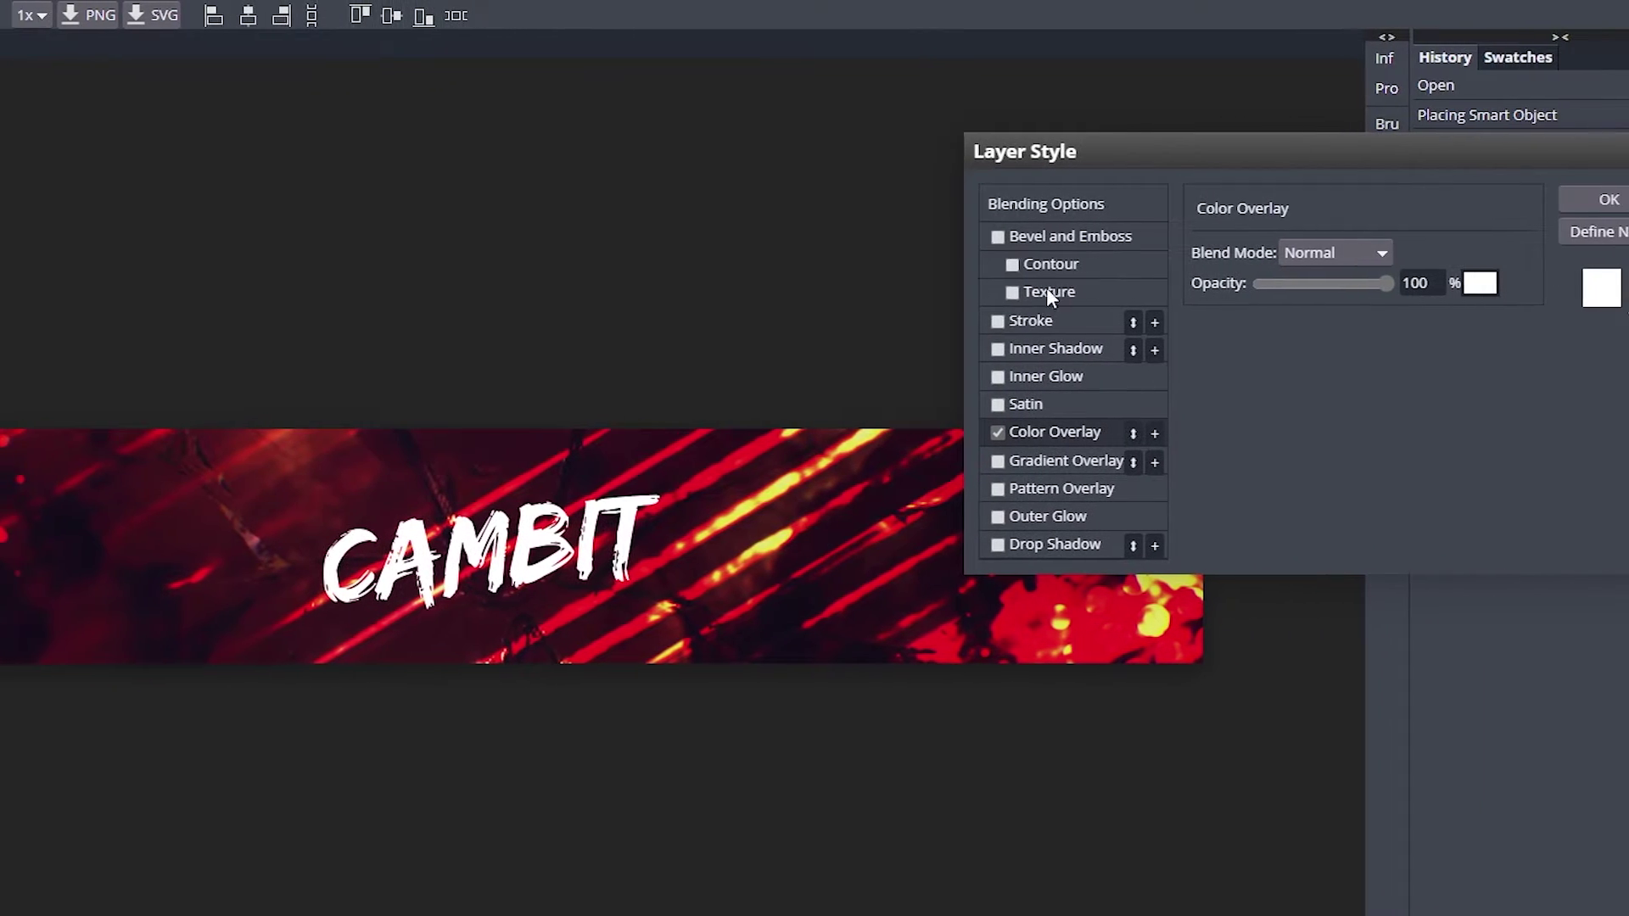
- Add a red Stroke to the text with Multiply blending
{"action": "left_click", "coordinate": [1289, 321]}
{"action": "left_click", "coordinate": [976, 319]}
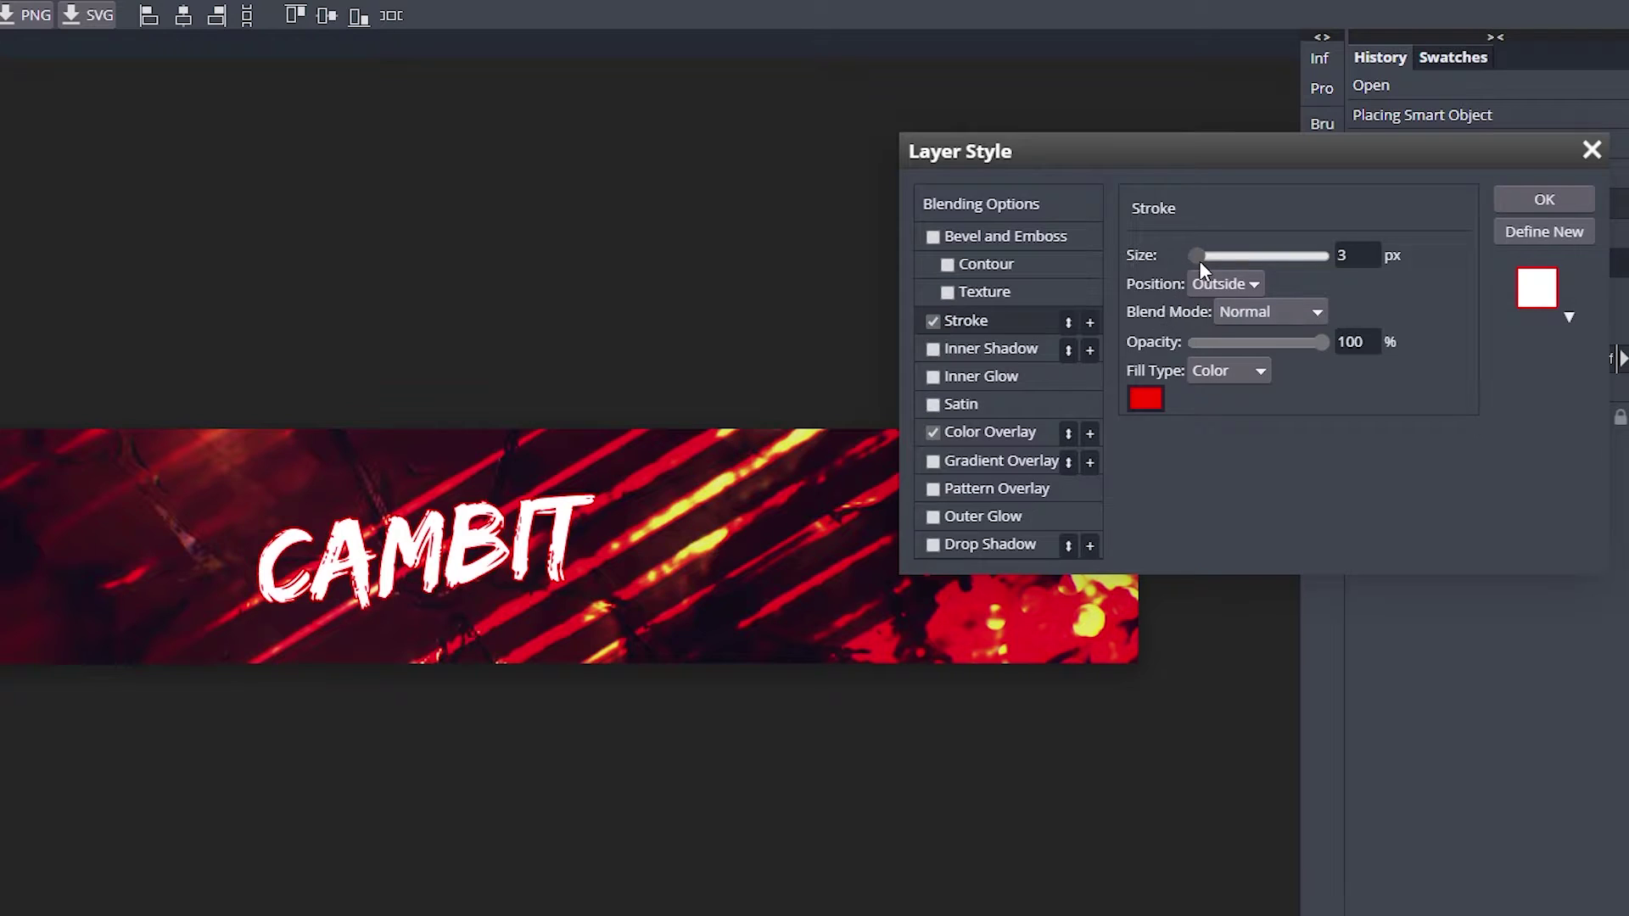
{"action": "left_click", "coordinate": [1269, 313]}
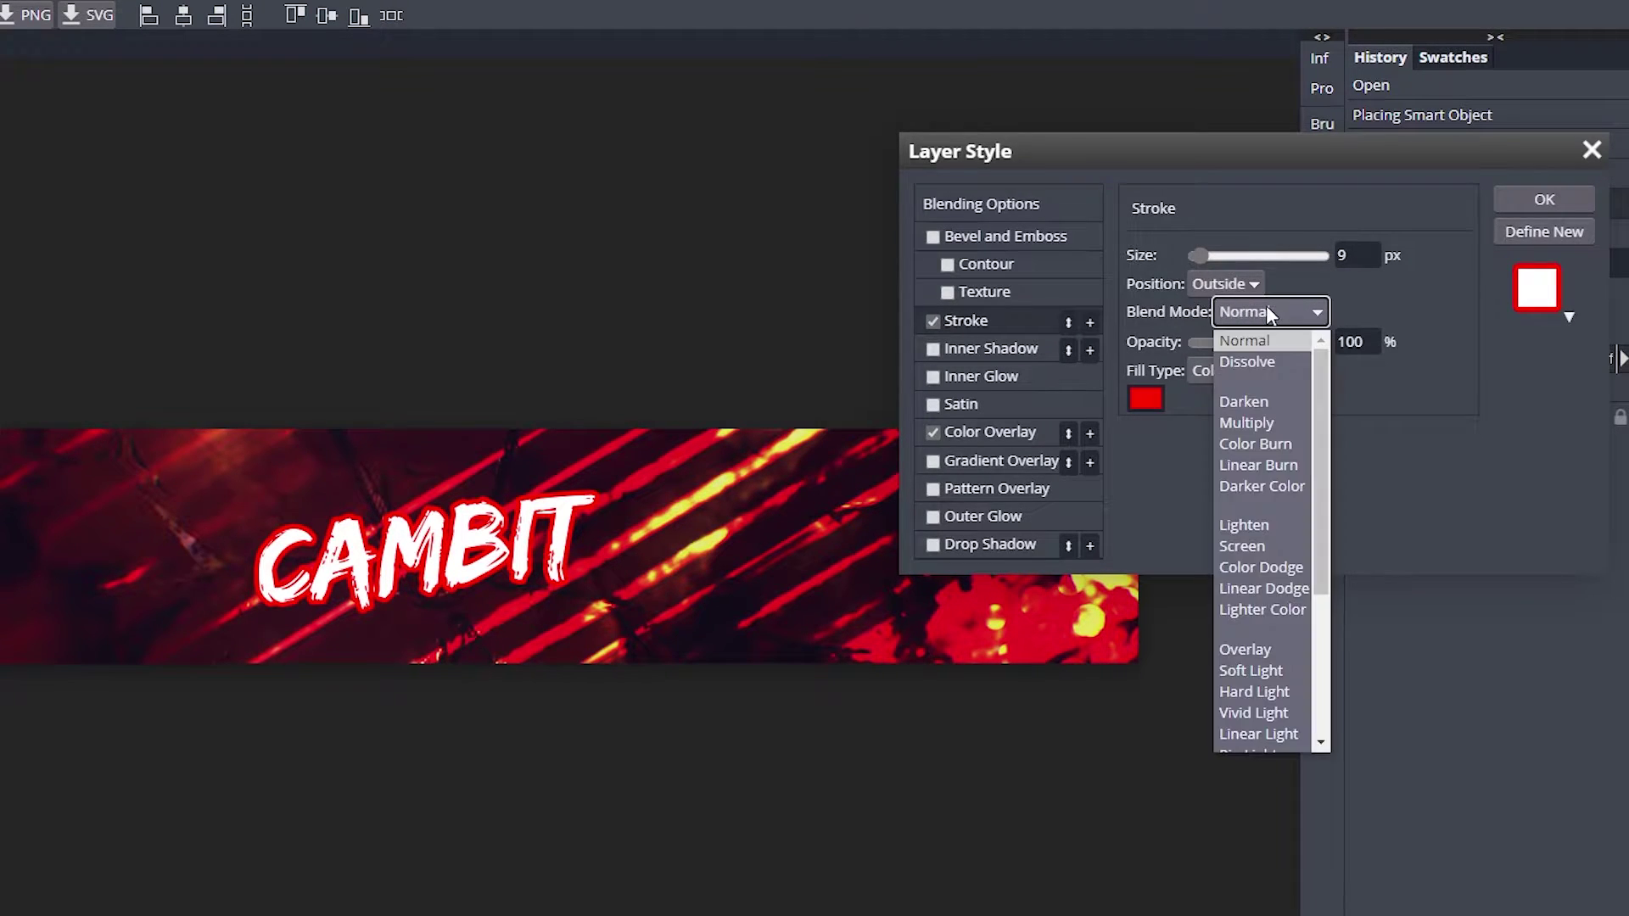
{"action": "left_click", "coordinate": [1259, 422]}
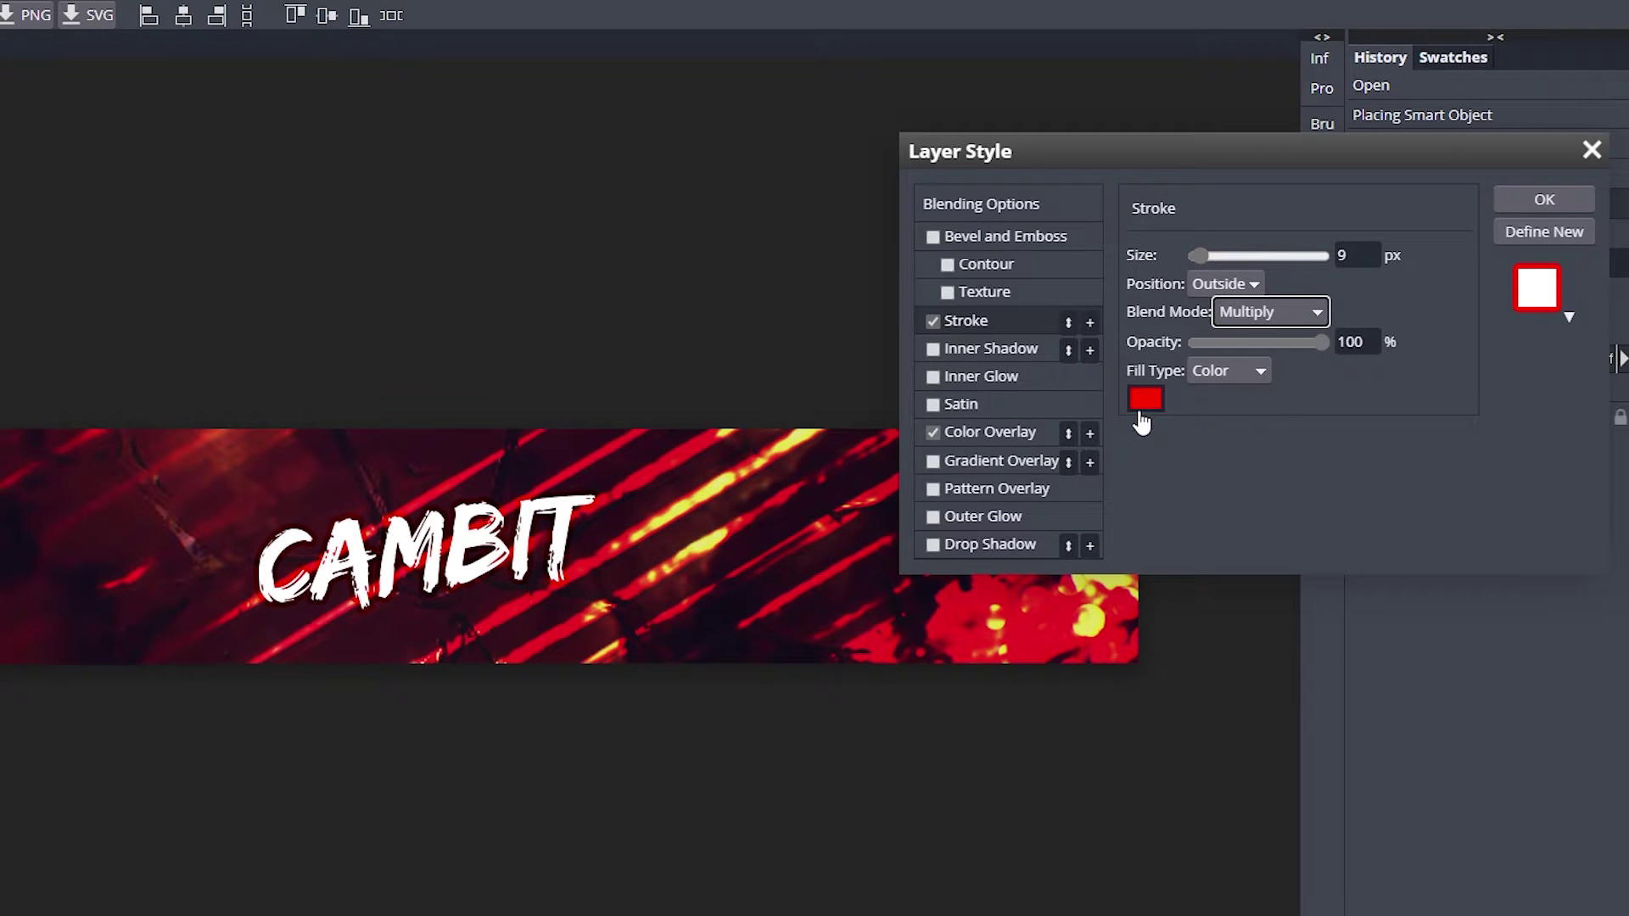
- Add a second stroke, 28 px, Normal blending, in white
{"action": "left_click", "coordinate": [1091, 322]}
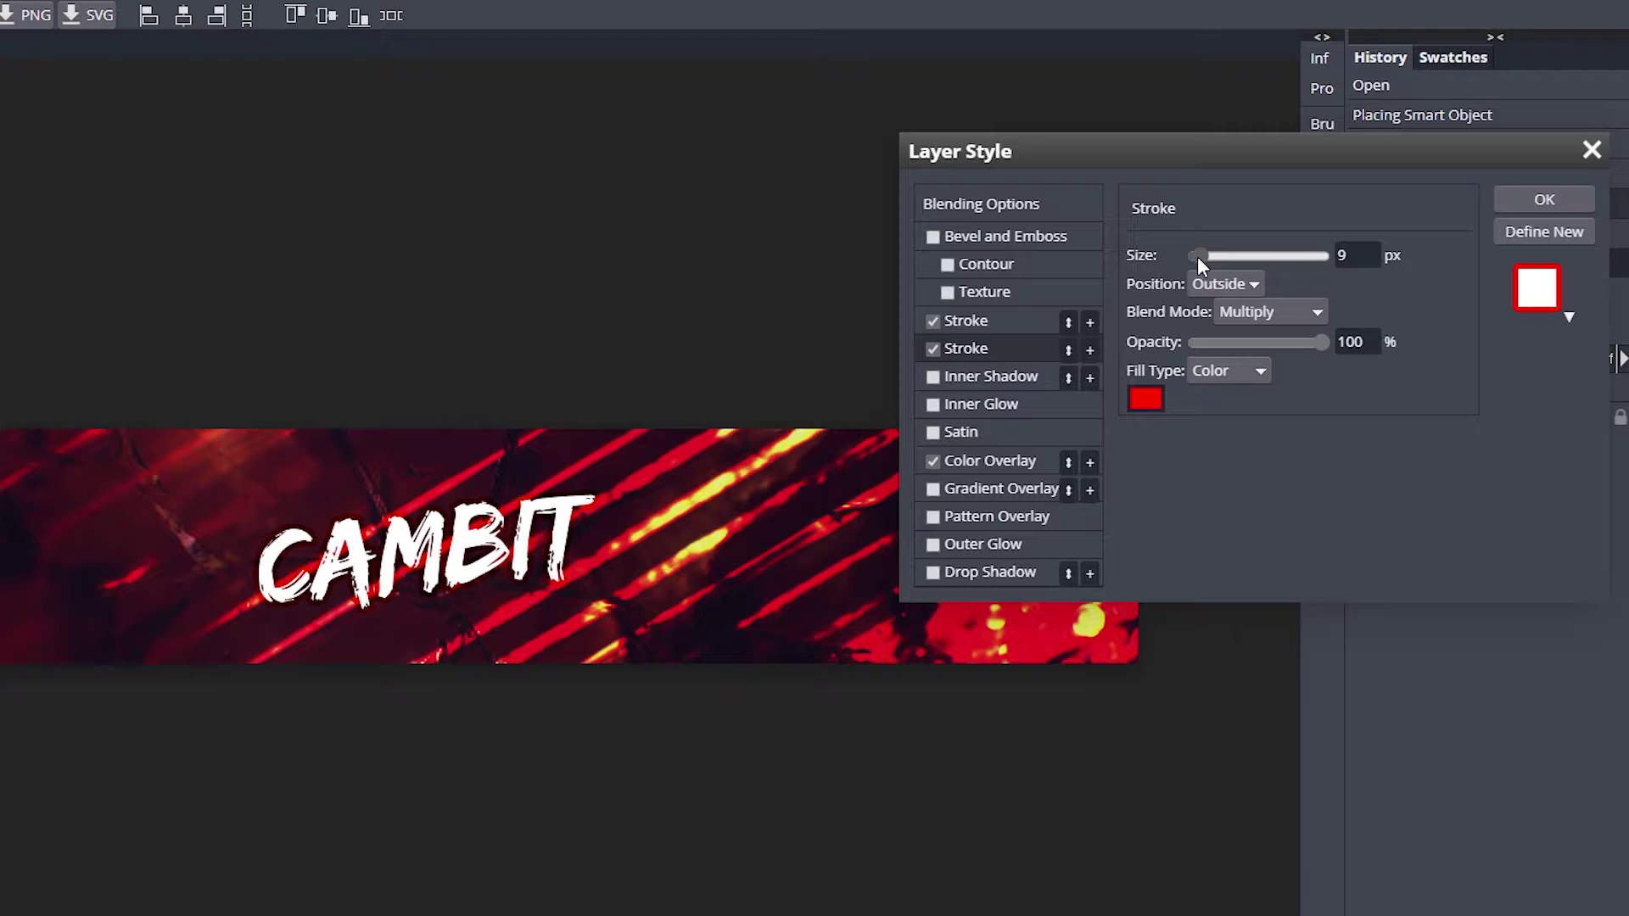
{"action": "left_click_drag", "start_coordinate": [1198, 256], "coordinate": [1208, 253]}
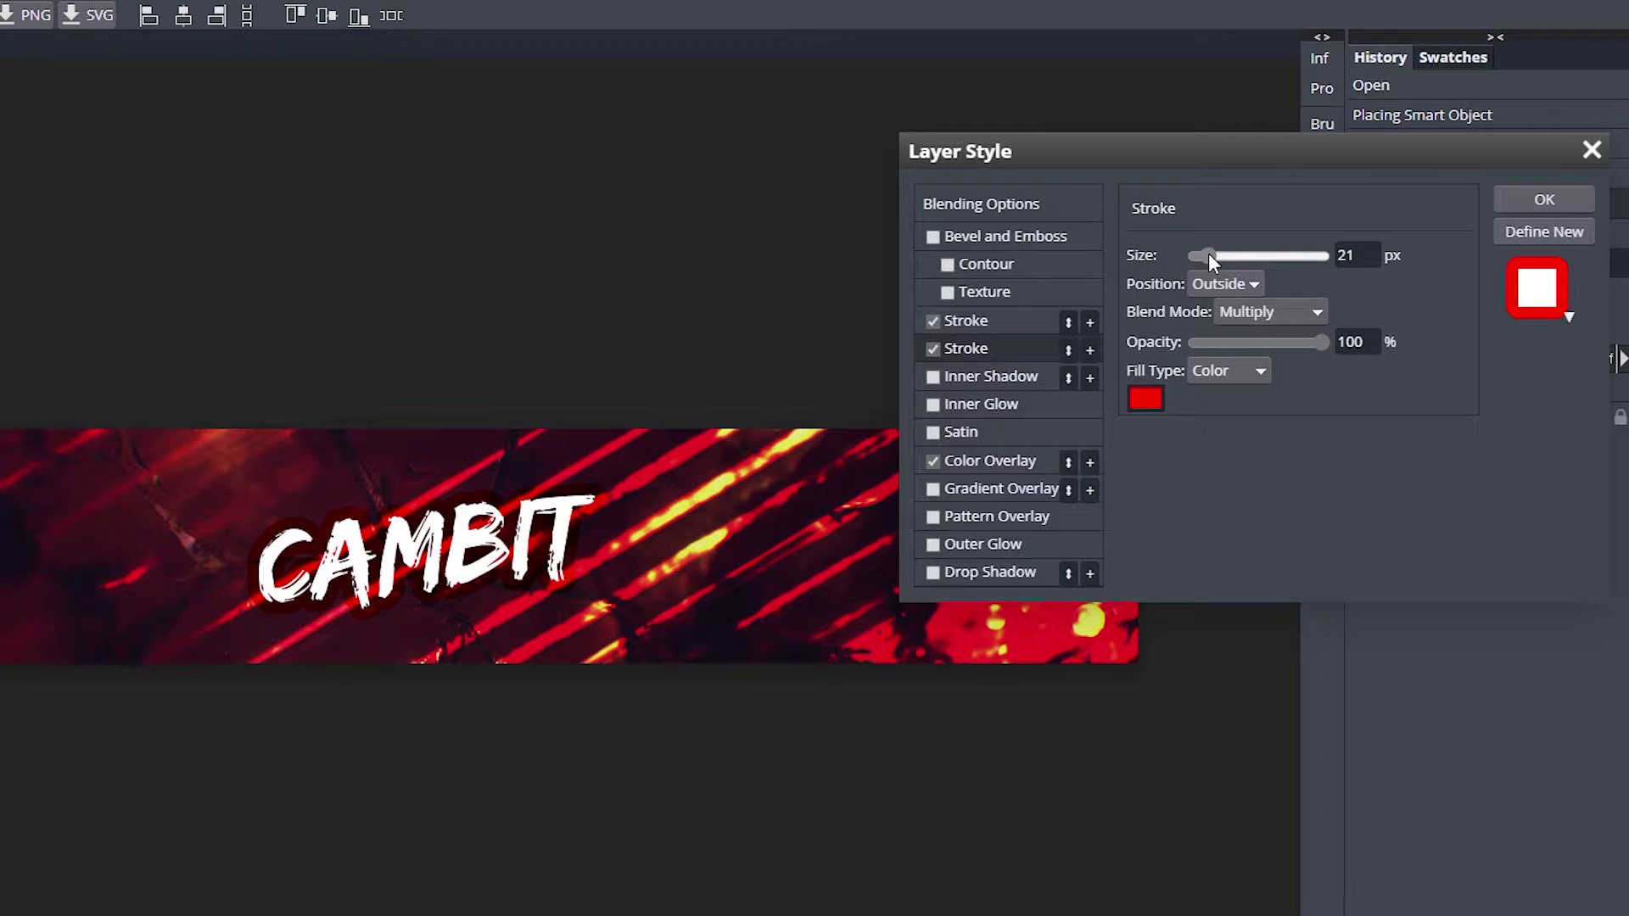
{"action": "left_click", "coordinate": [1234, 312]}
{"action": "left_click", "coordinate": [1263, 338]}
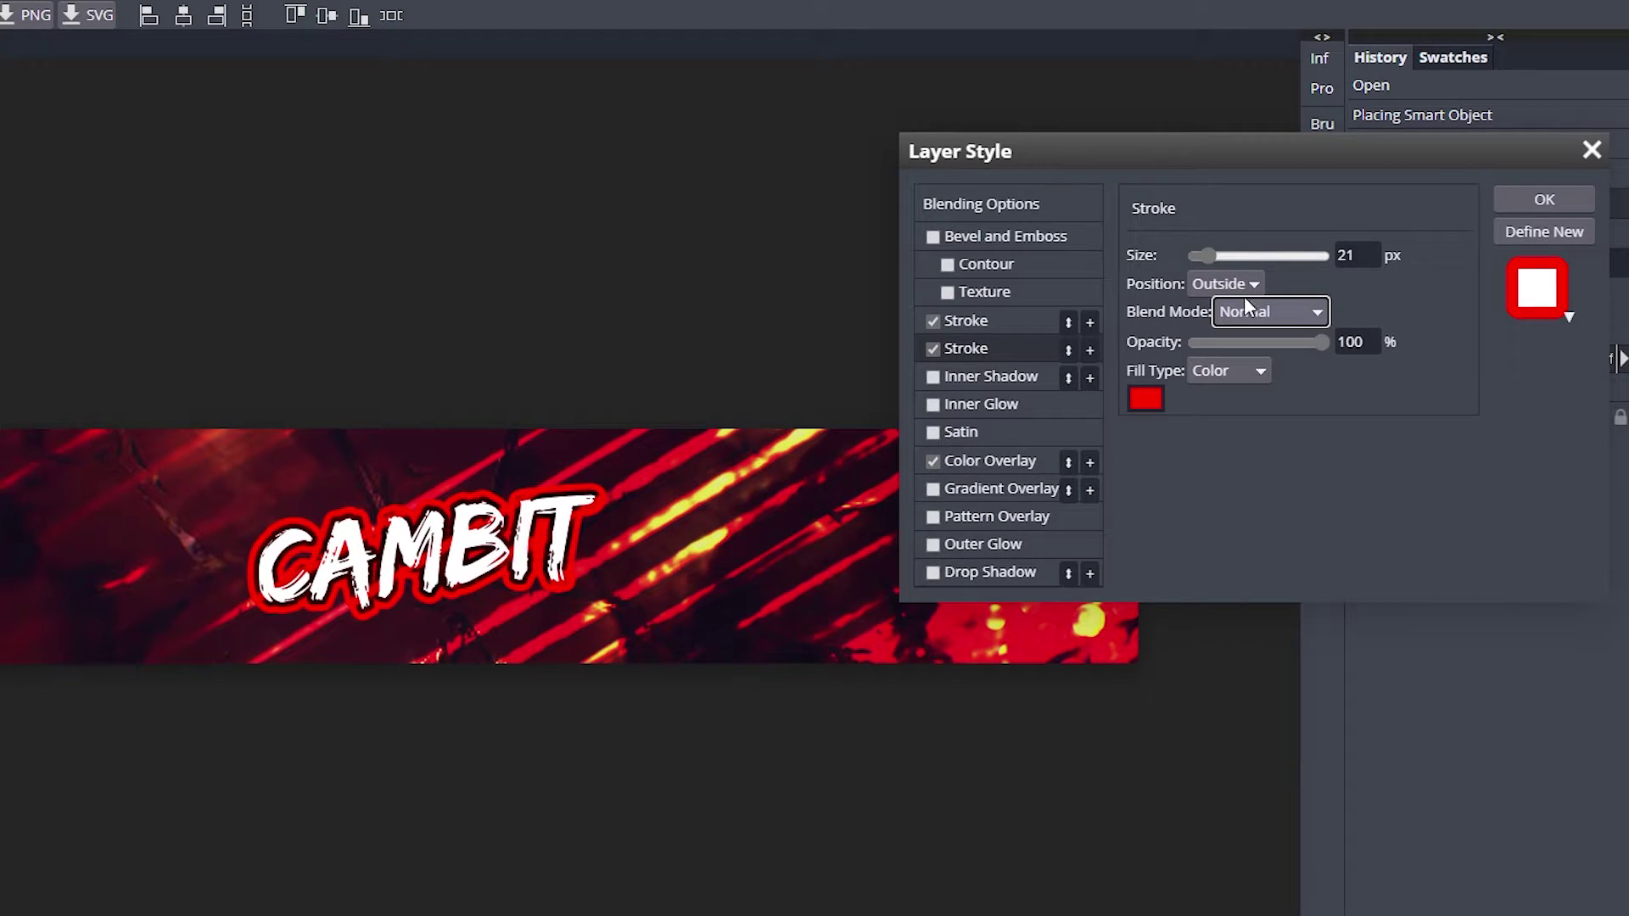
{"action": "left_click", "coordinate": [1147, 399]}
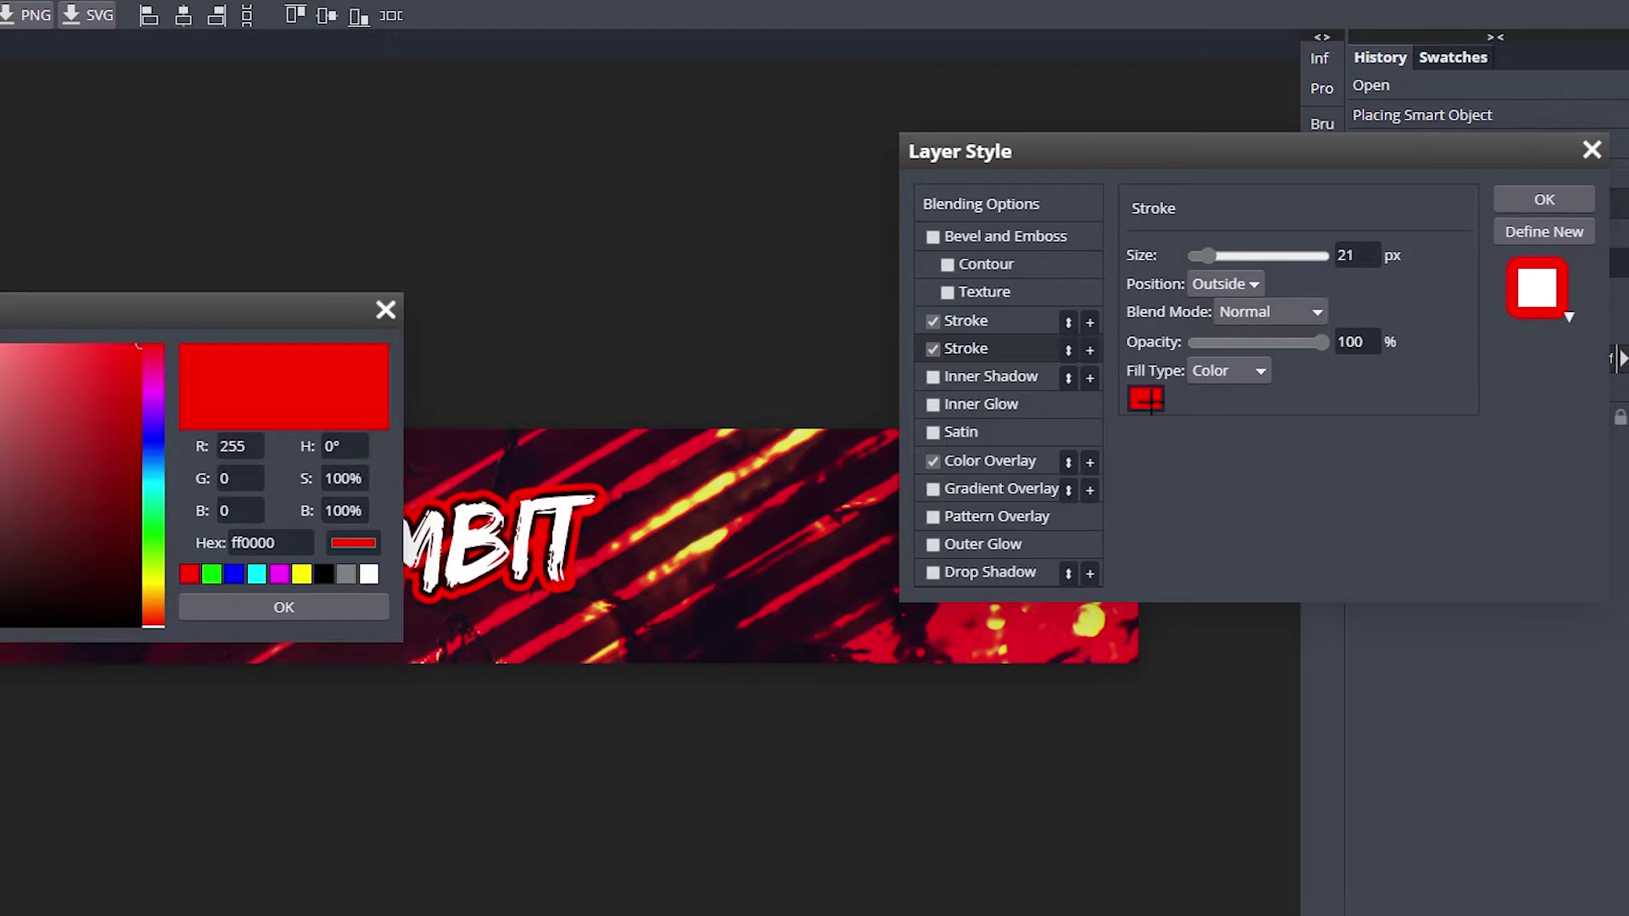
{"action": "left_click", "coordinate": [368, 575]}
{"action": "left_click", "coordinate": [284, 607]}
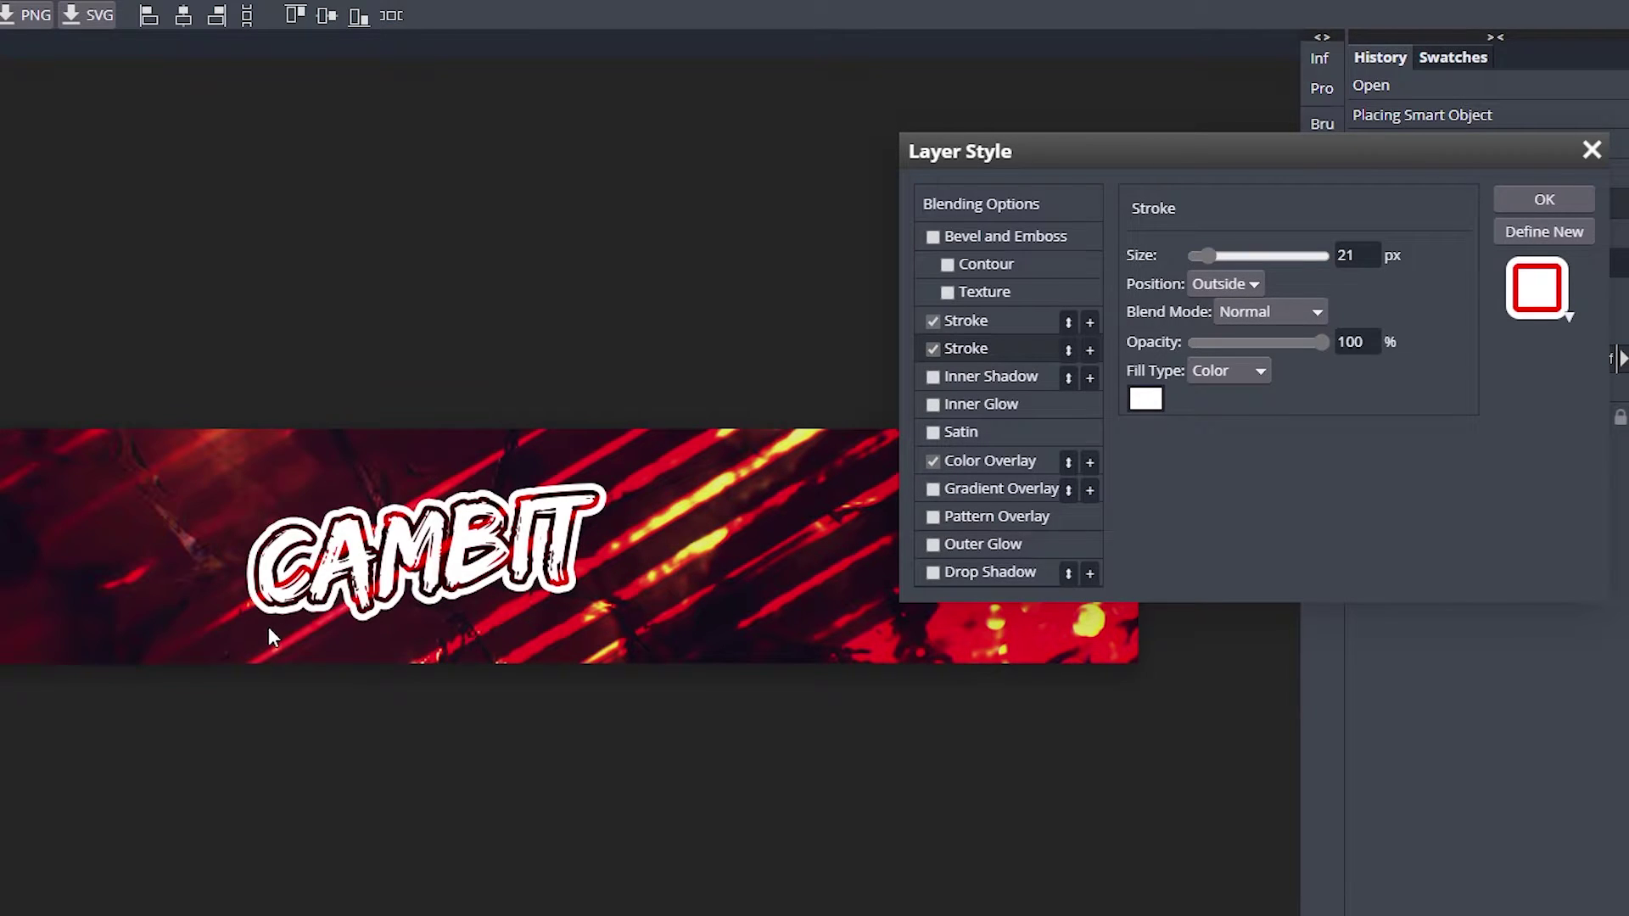
- Thicken the red stroke to 16 px and apply the layer styles
{"action": "left_click", "coordinate": [979, 322]}
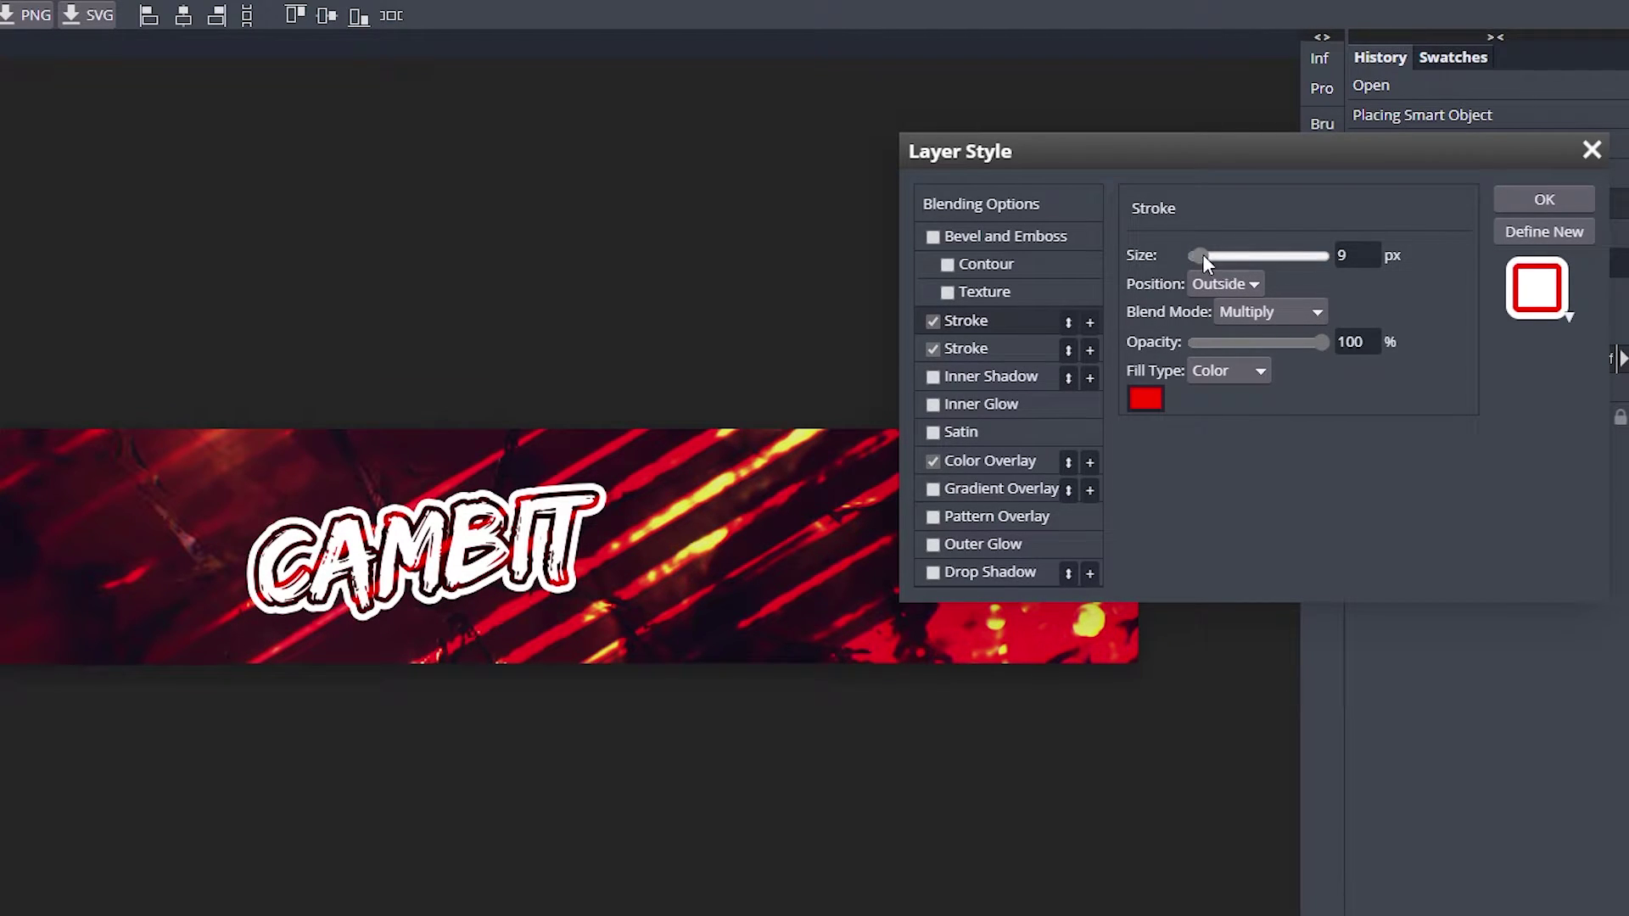
{"action": "left_click_drag", "start_coordinate": [1203, 253], "coordinate": [1214, 247]}
{"action": "left_click", "coordinate": [1001, 348]}
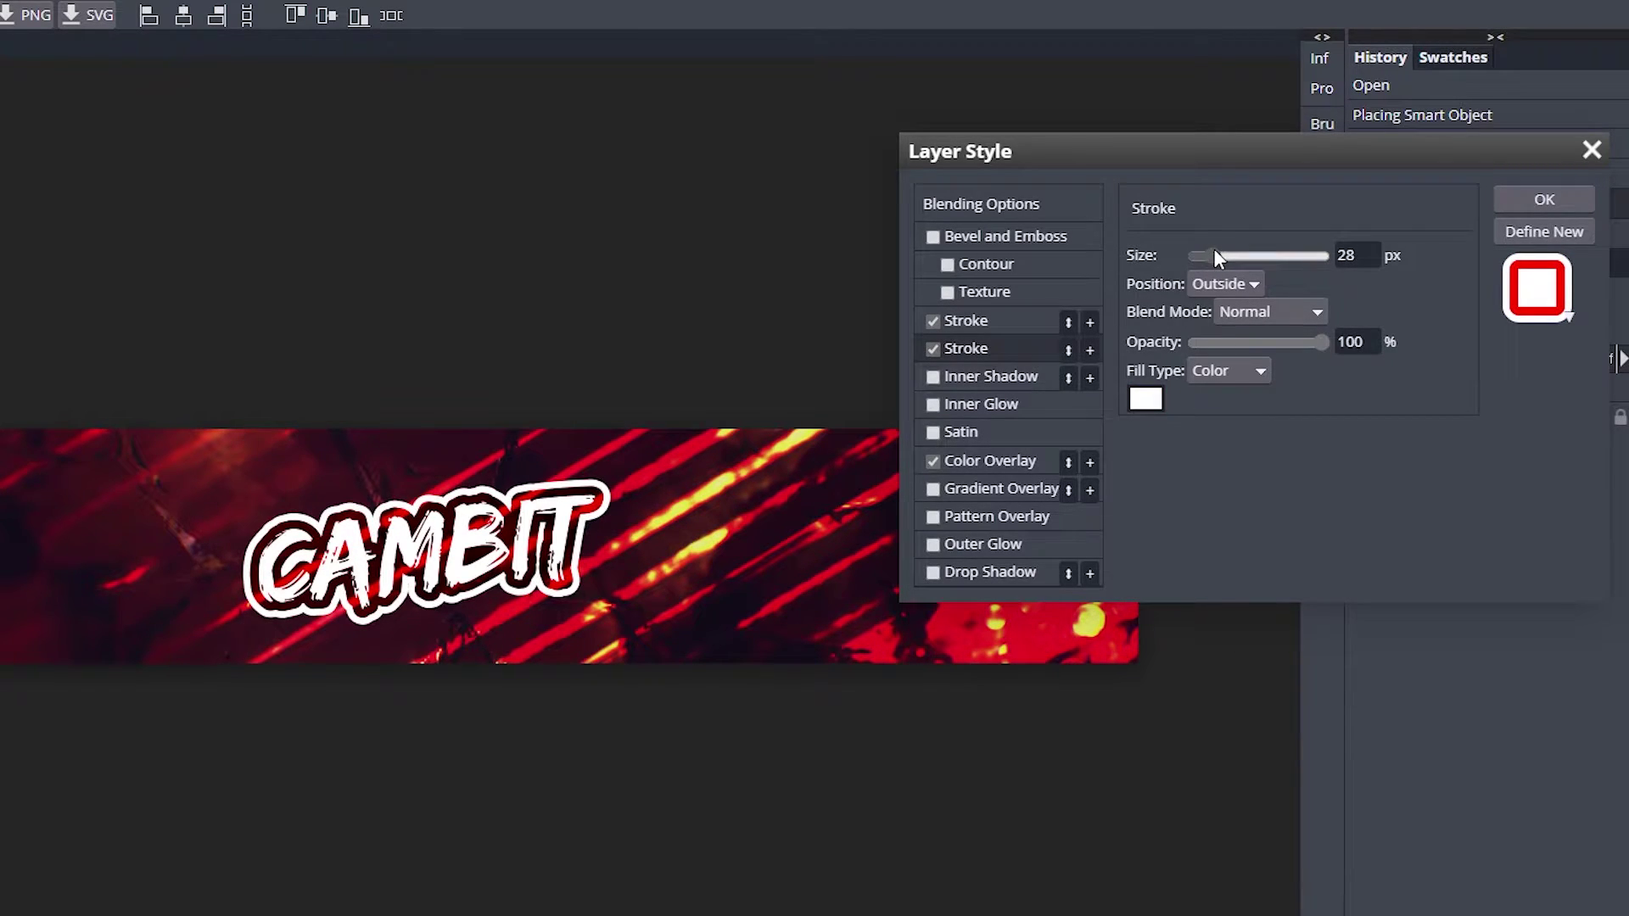
{"action": "left_click", "coordinate": [1541, 203]}
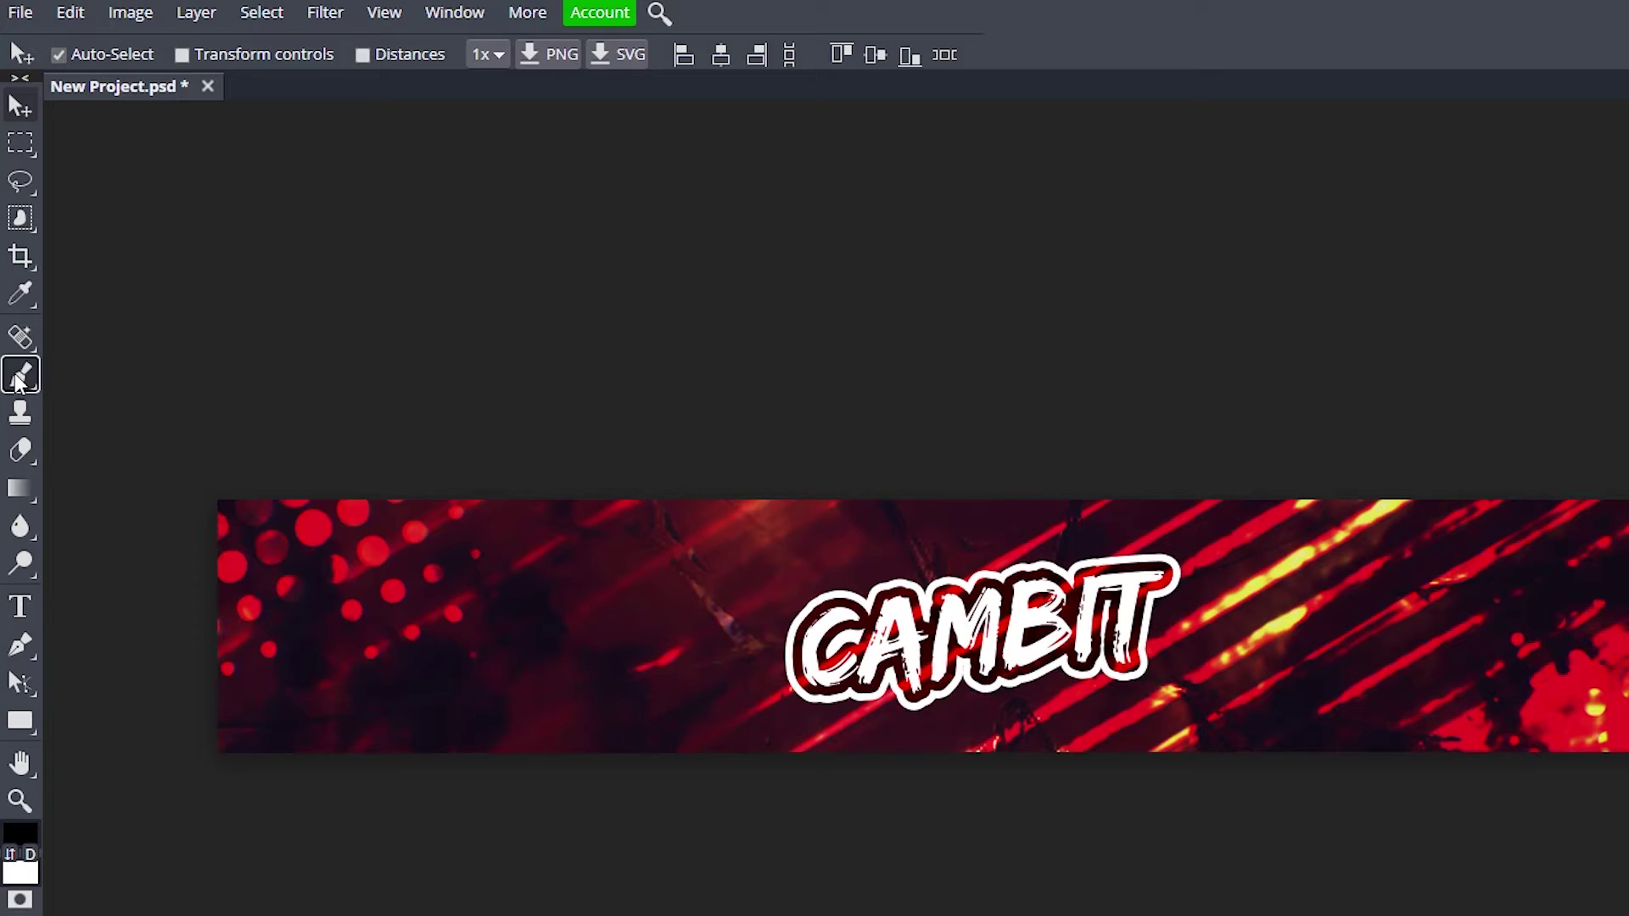
- Set up a soft round black brush at 45% opacity and start painting on layer 13
{"action": "left_click", "coordinate": [16, 332]}
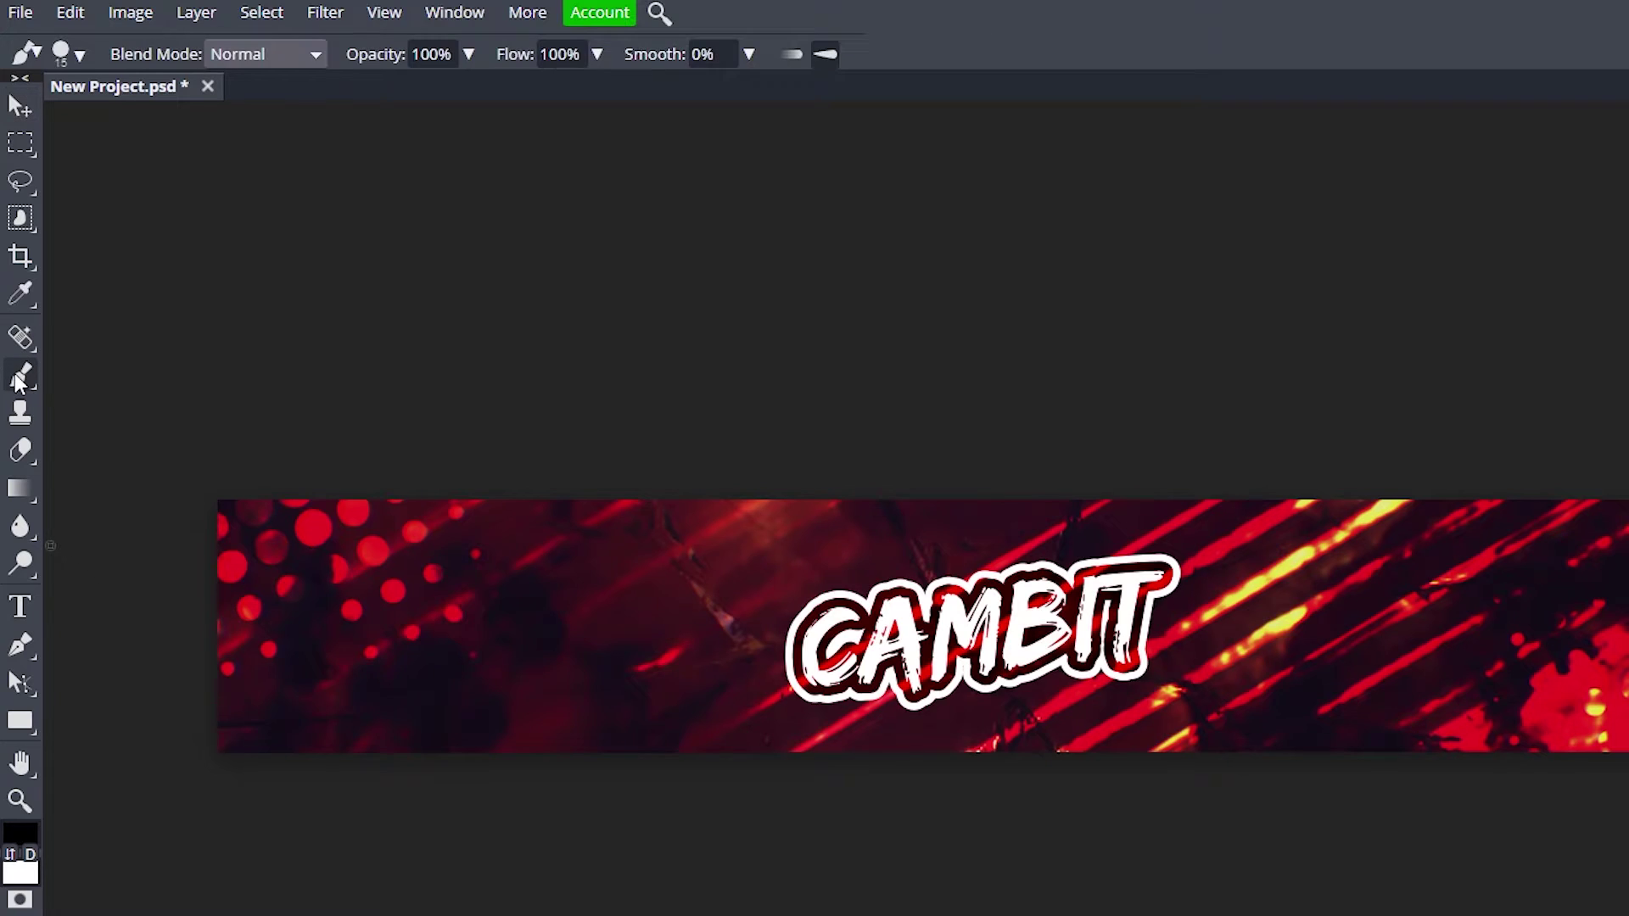
{"action": "left_click", "coordinate": [19, 834]}
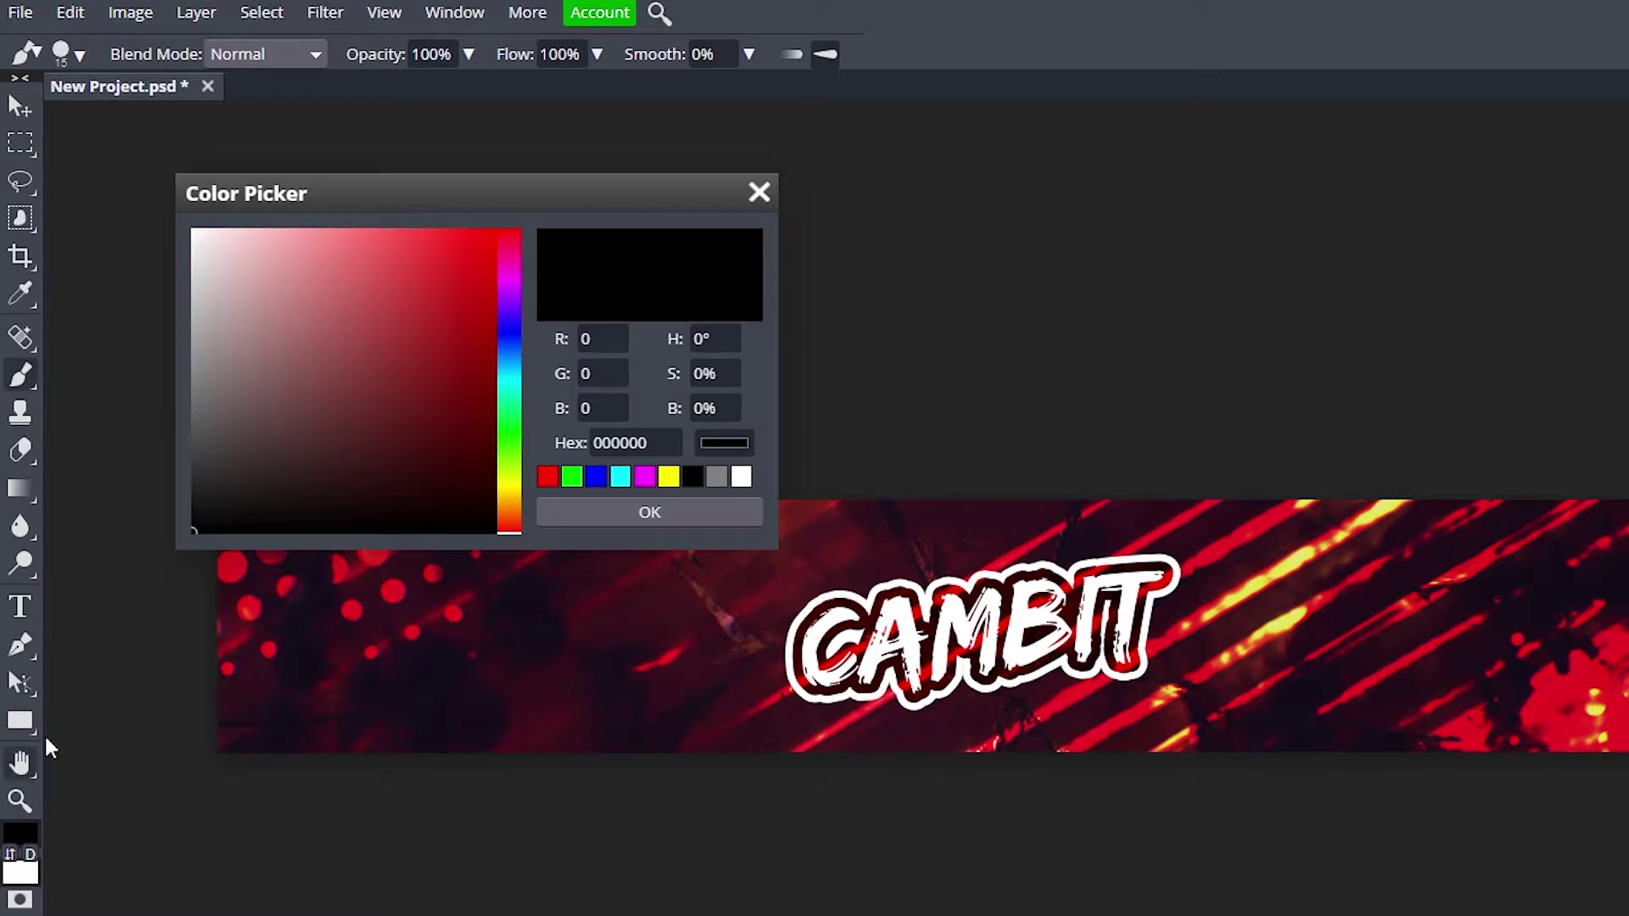
{"action": "left_click", "coordinate": [586, 514]}
{"action": "left_click", "coordinate": [79, 56]}
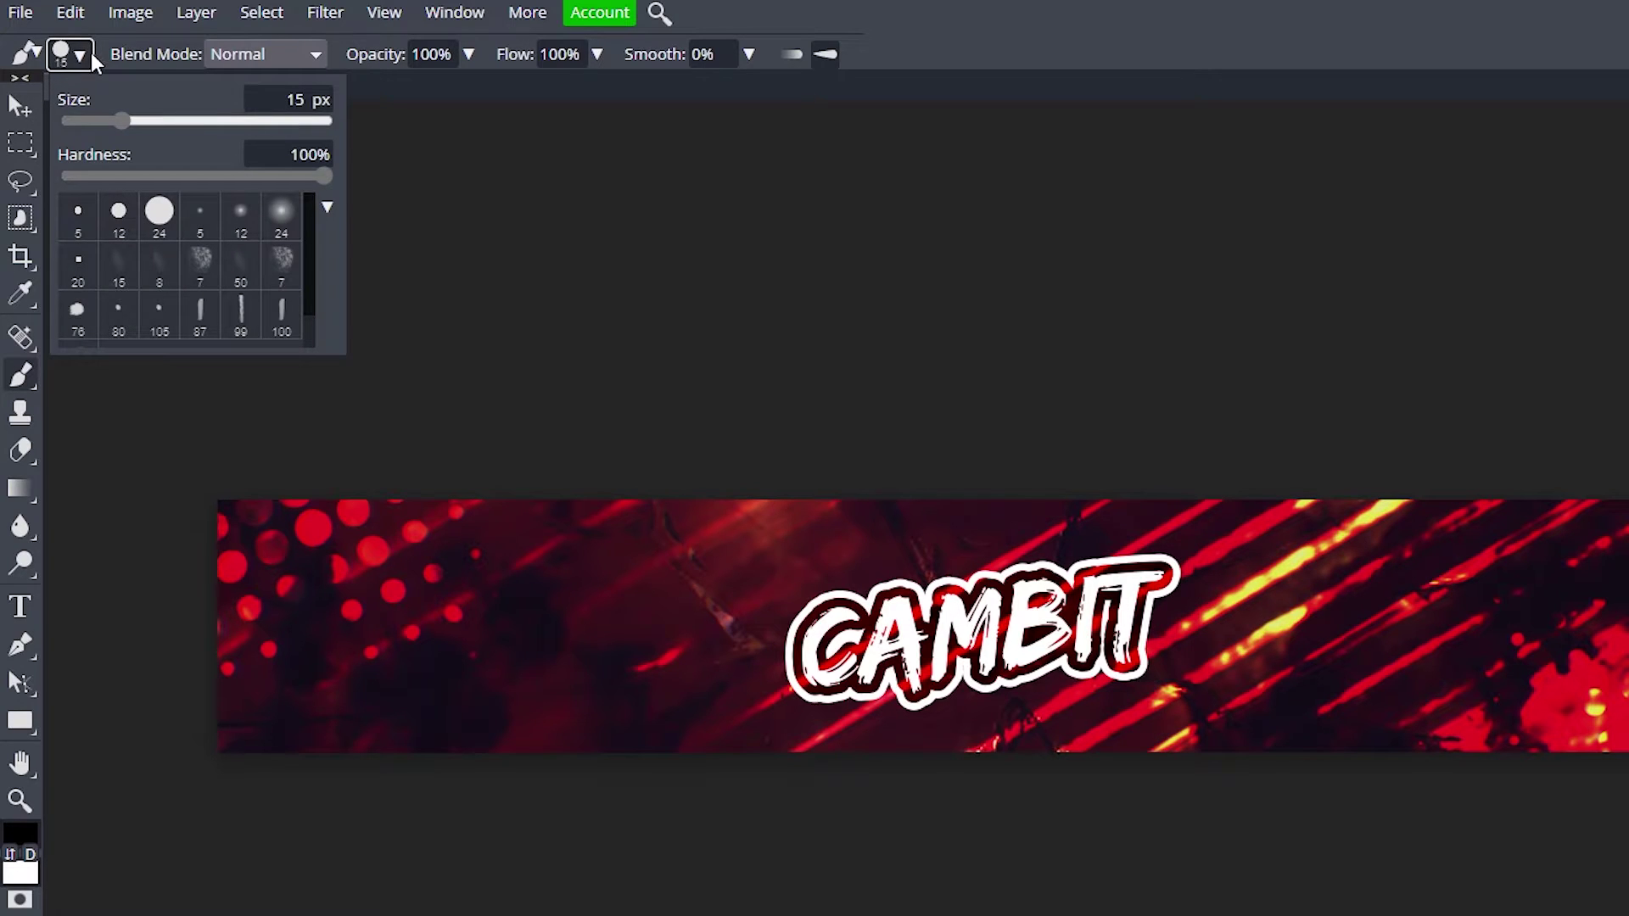
{"action": "left_click", "coordinate": [282, 214]}
{"action": "left_click", "coordinate": [469, 54]}
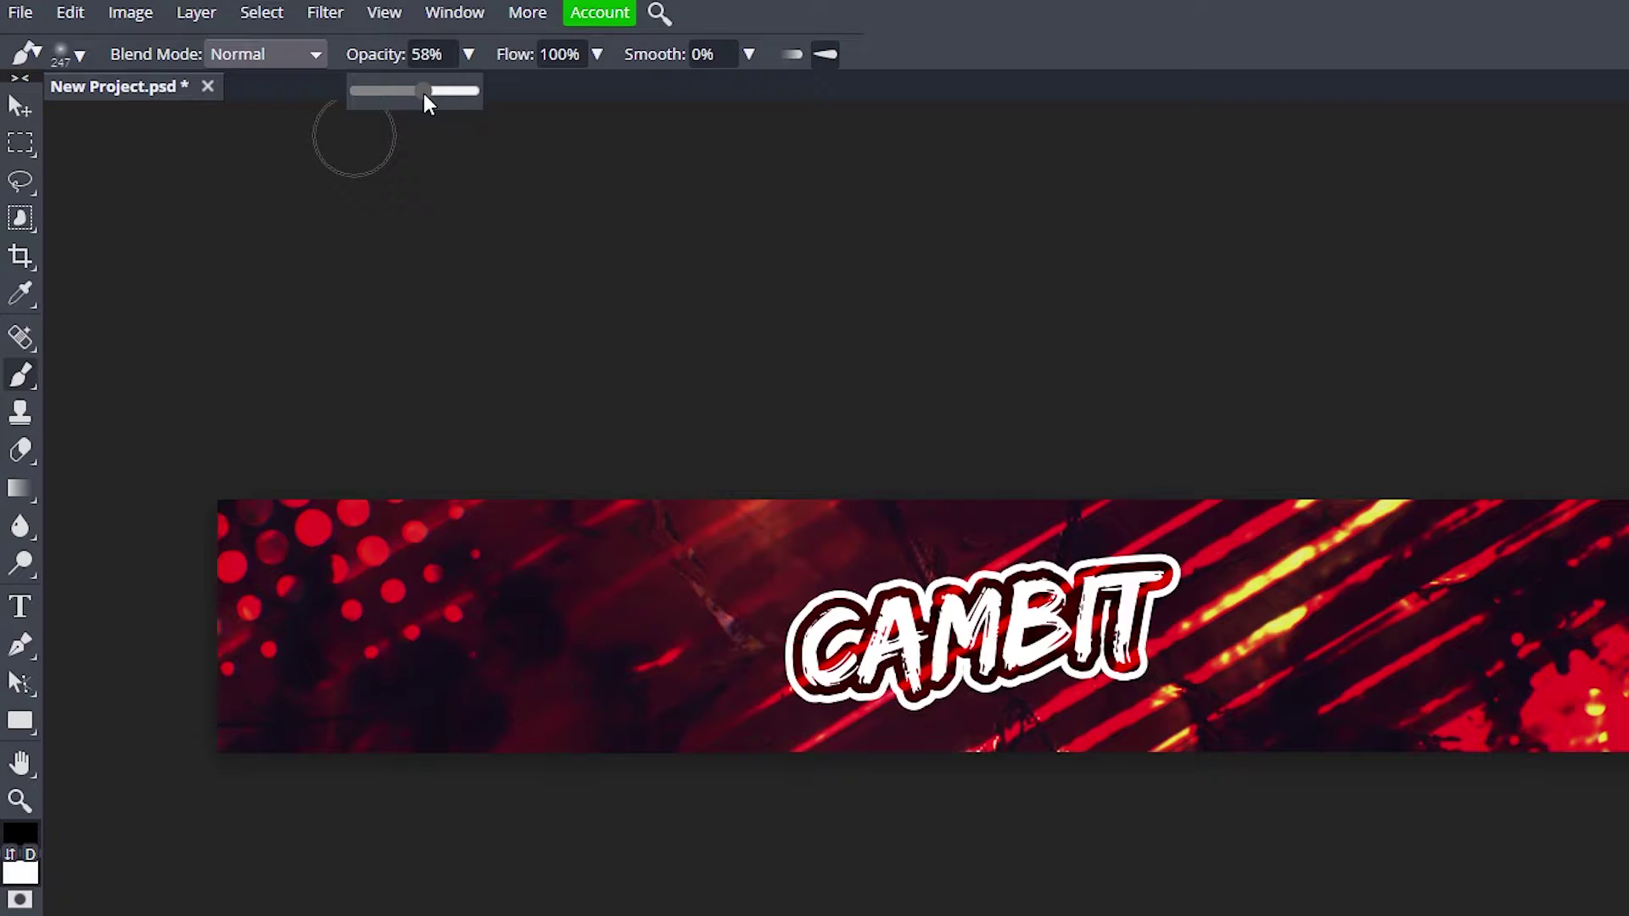
{"action": "left_click_drag", "start_coordinate": [410, 90], "coordinate": [408, 90]}
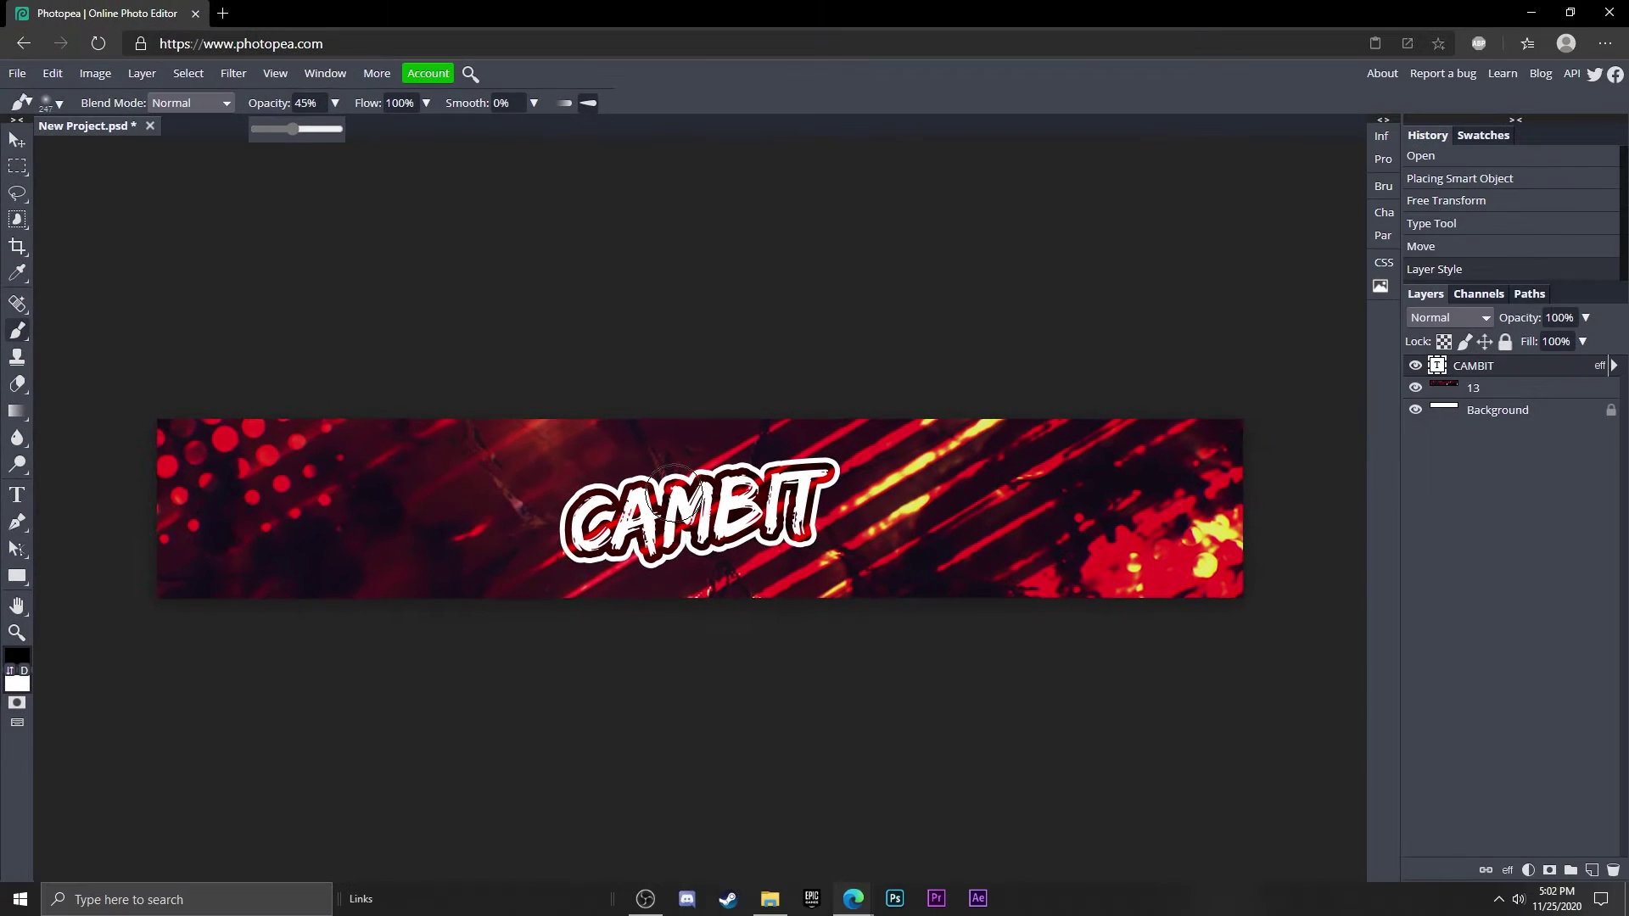
{"action": "left_click", "coordinate": [1489, 388]}
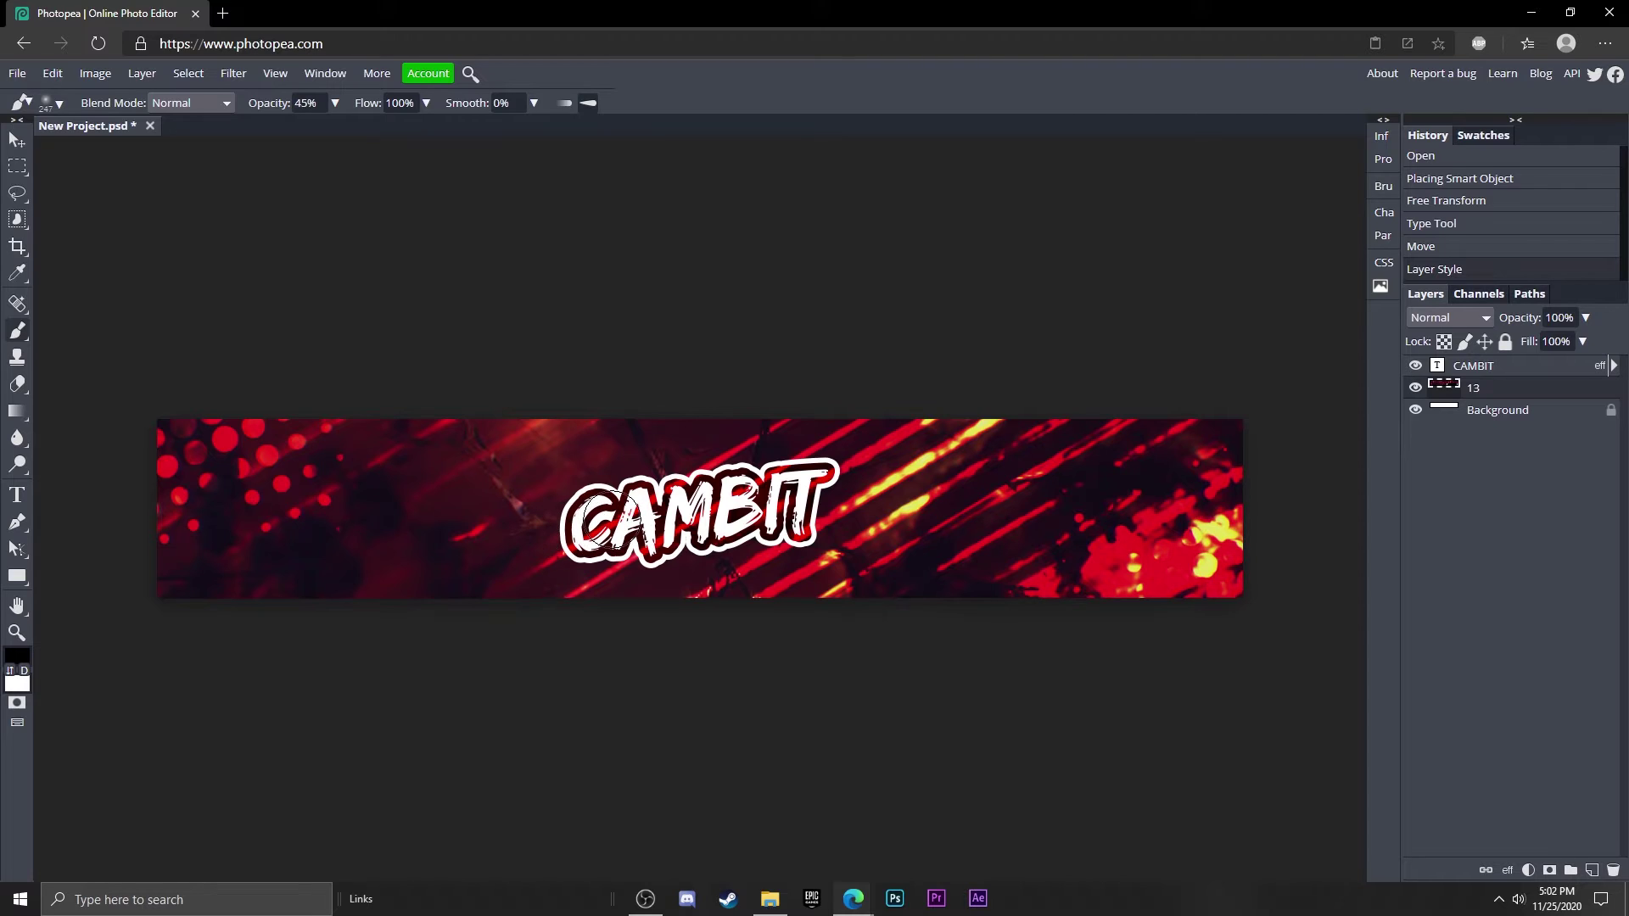
{"action": "left_click", "coordinate": [607, 521]}
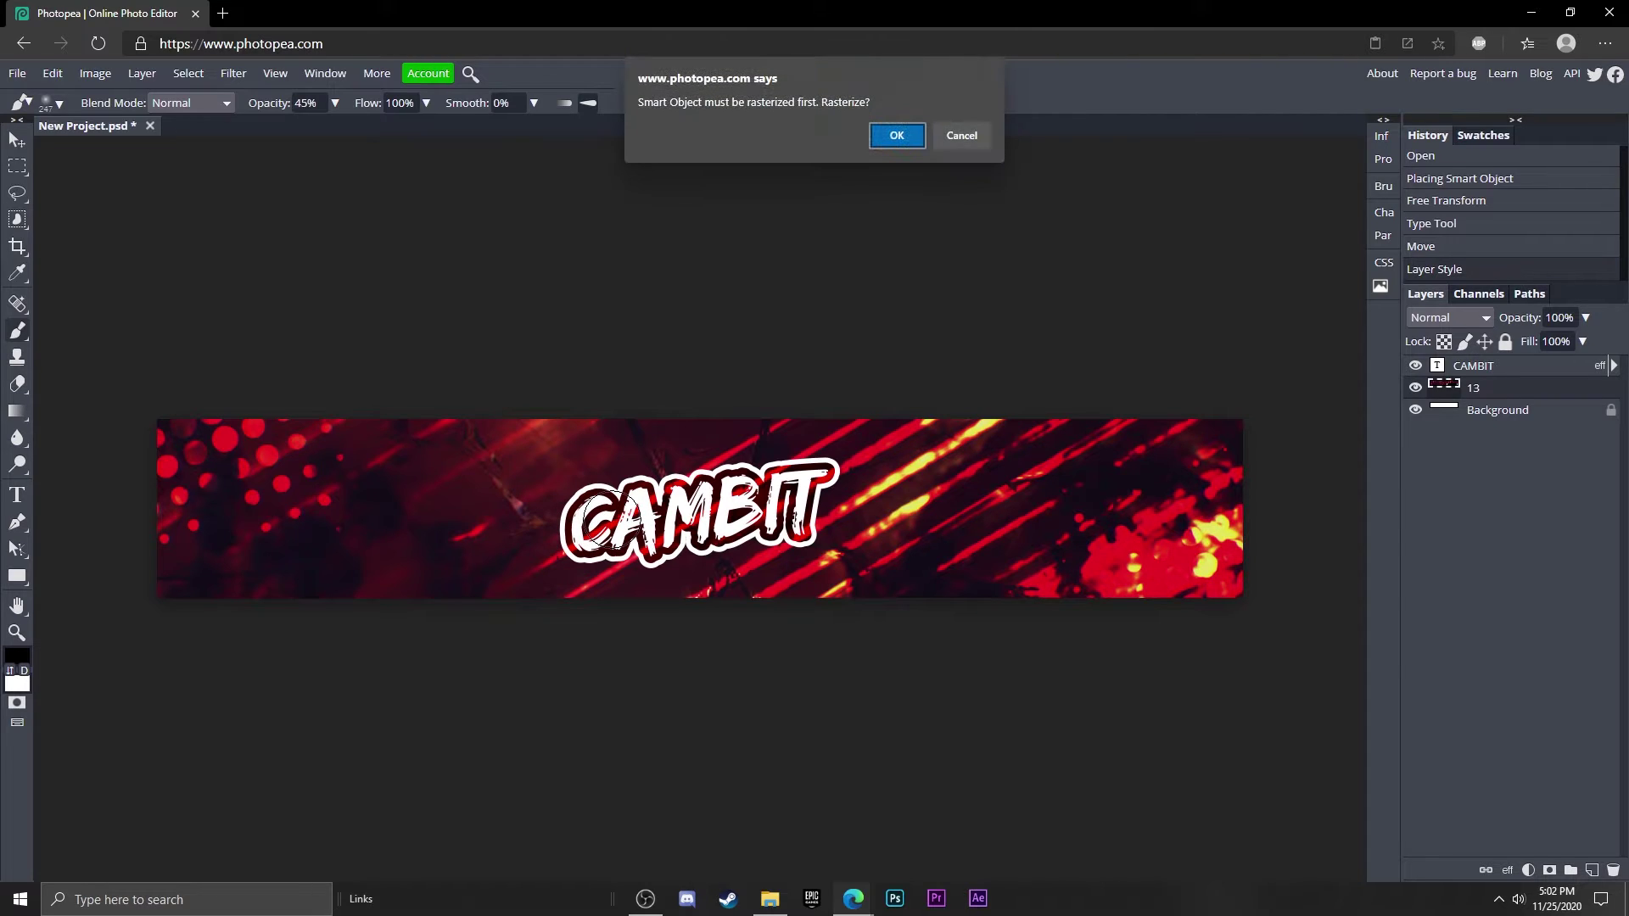
- Rasterize layer 13 and paint soft black strokes across the red background
{"action": "left_click", "coordinate": [896, 135]}
{"action": "mouse_move", "coordinate": [594, 522]}
{"action": "left_mouse_down"}
{"action": "mouse_move", "coordinate": [662, 526]}
{"action": "mouse_move", "coordinate": [809, 493]}
{"action": "mouse_move", "coordinate": [653, 509]}
{"action": "mouse_move", "coordinate": [632, 530]}
{"action": "mouse_move", "coordinate": [827, 505]}
{"action": "left_mouse_up"}
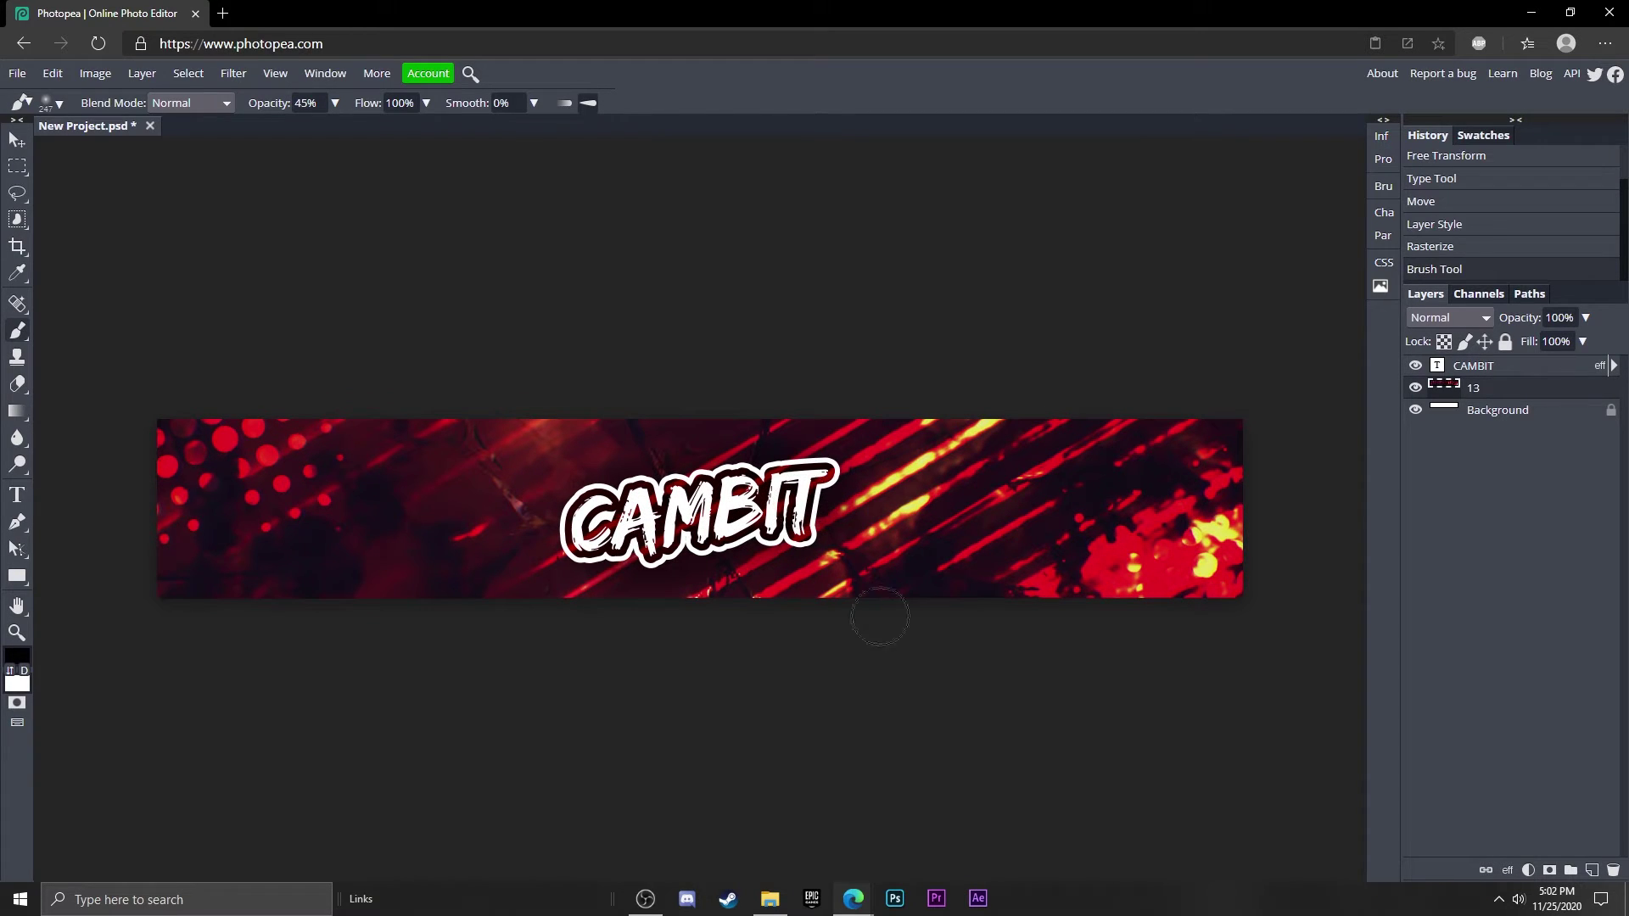
- Add a new layer and set up a large soft white brush
{"action": "left_click", "coordinate": [1592, 871]}
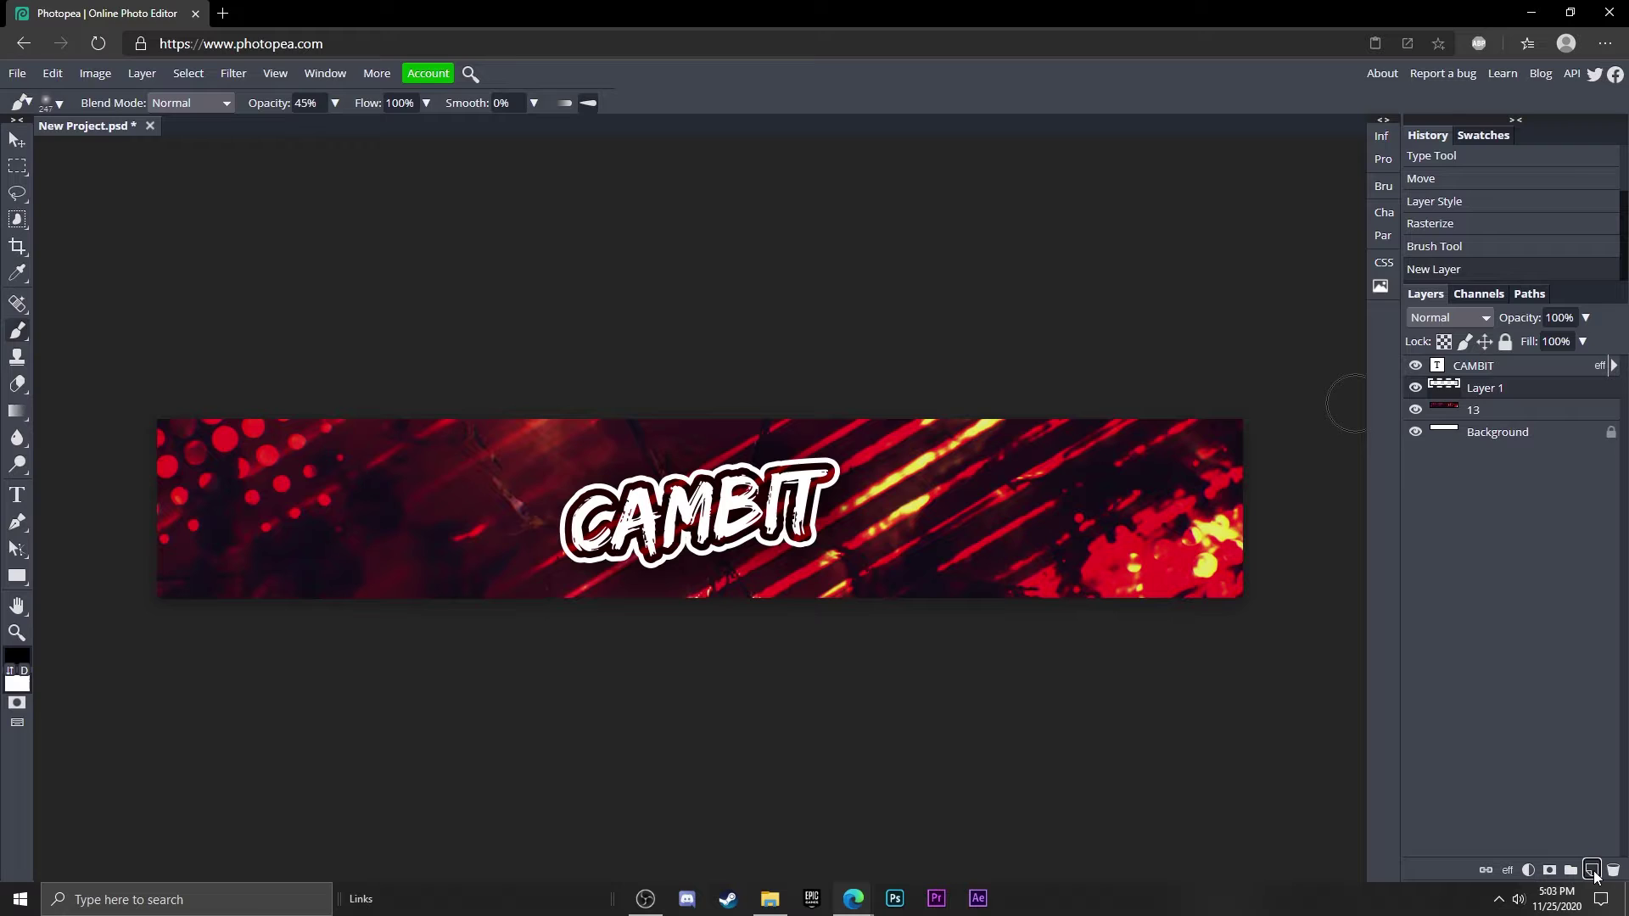
{"action": "left_click", "coordinate": [17, 658]}
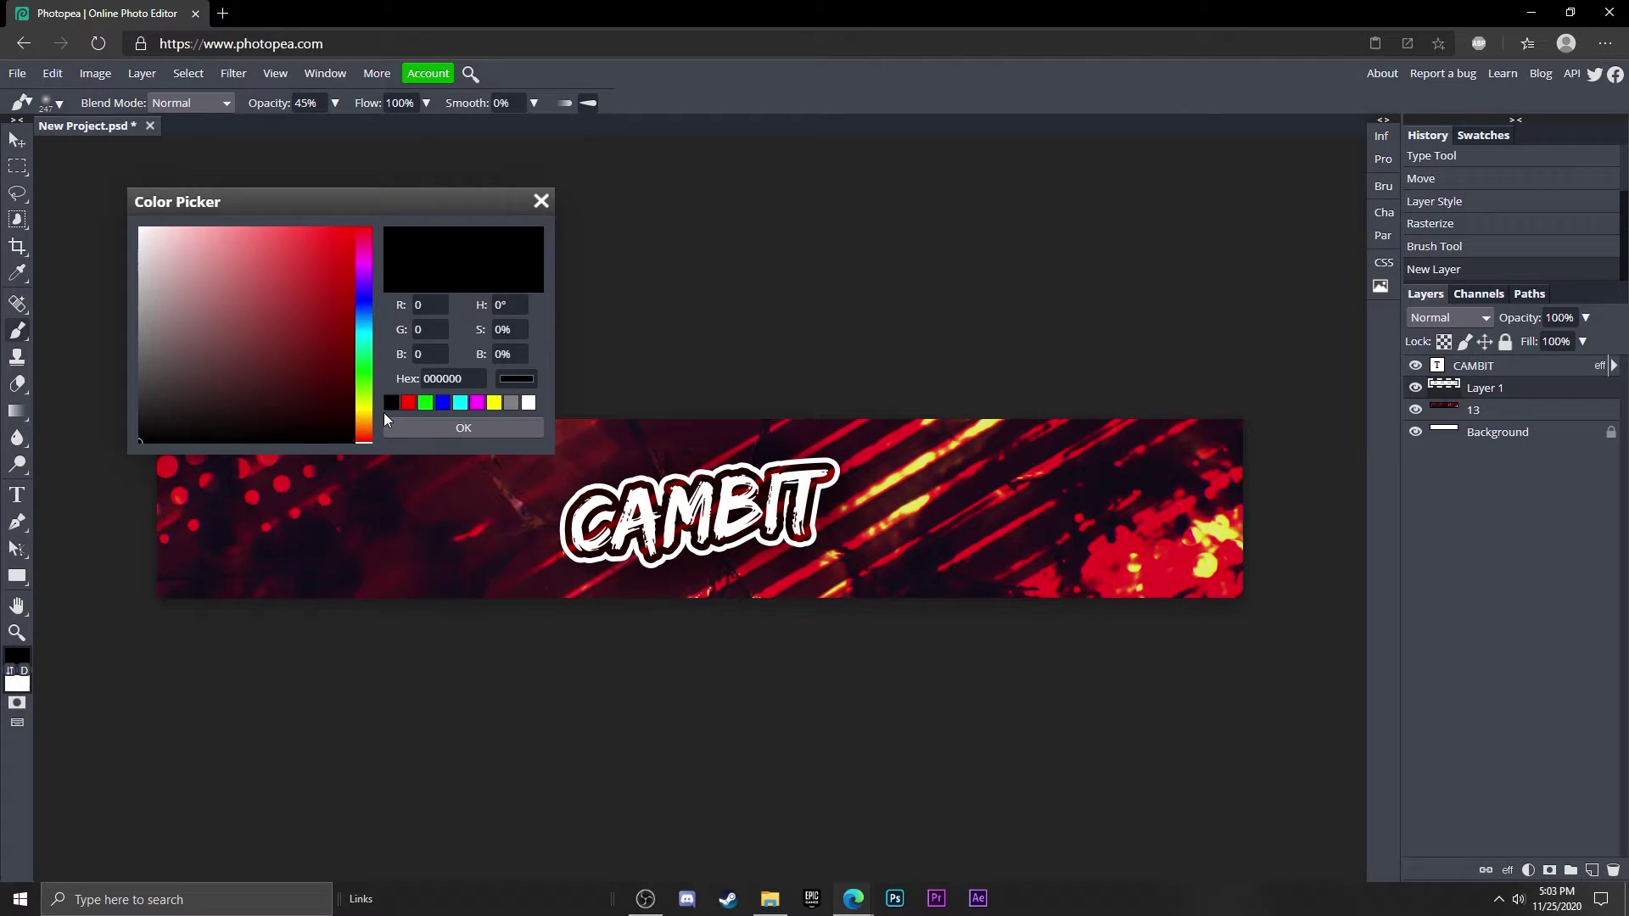
{"action": "left_click", "coordinate": [384, 413]}
{"action": "left_click", "coordinate": [465, 434]}
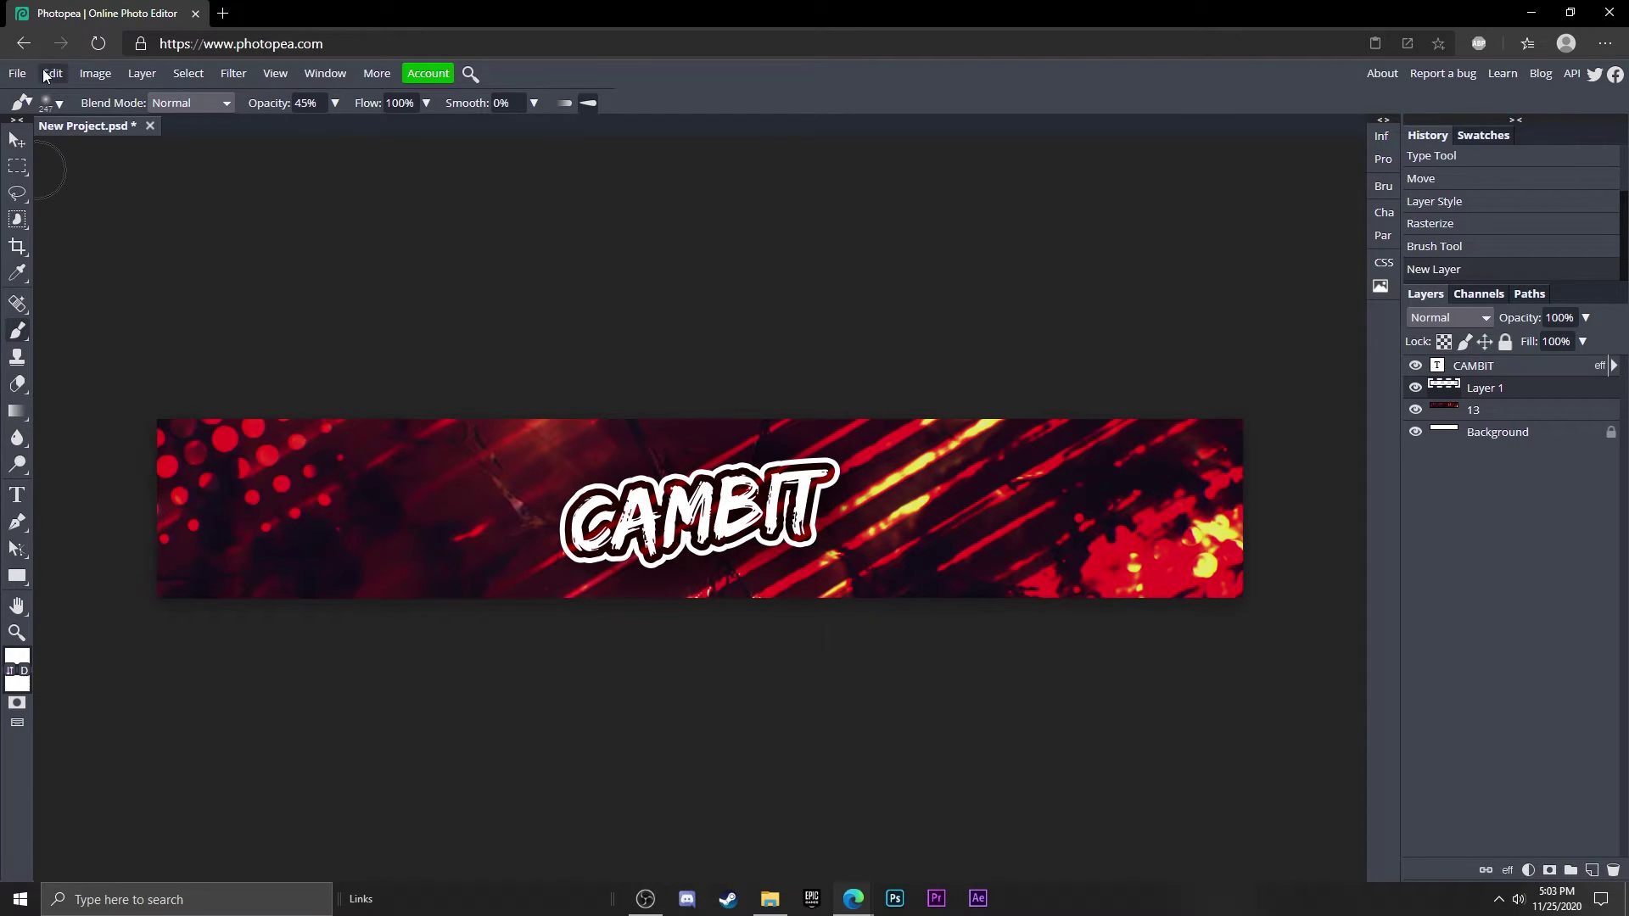
{"action": "left_click", "coordinate": [58, 103]}
{"action": "left_click_drag", "start_coordinate": [116, 149], "coordinate": [245, 148]}
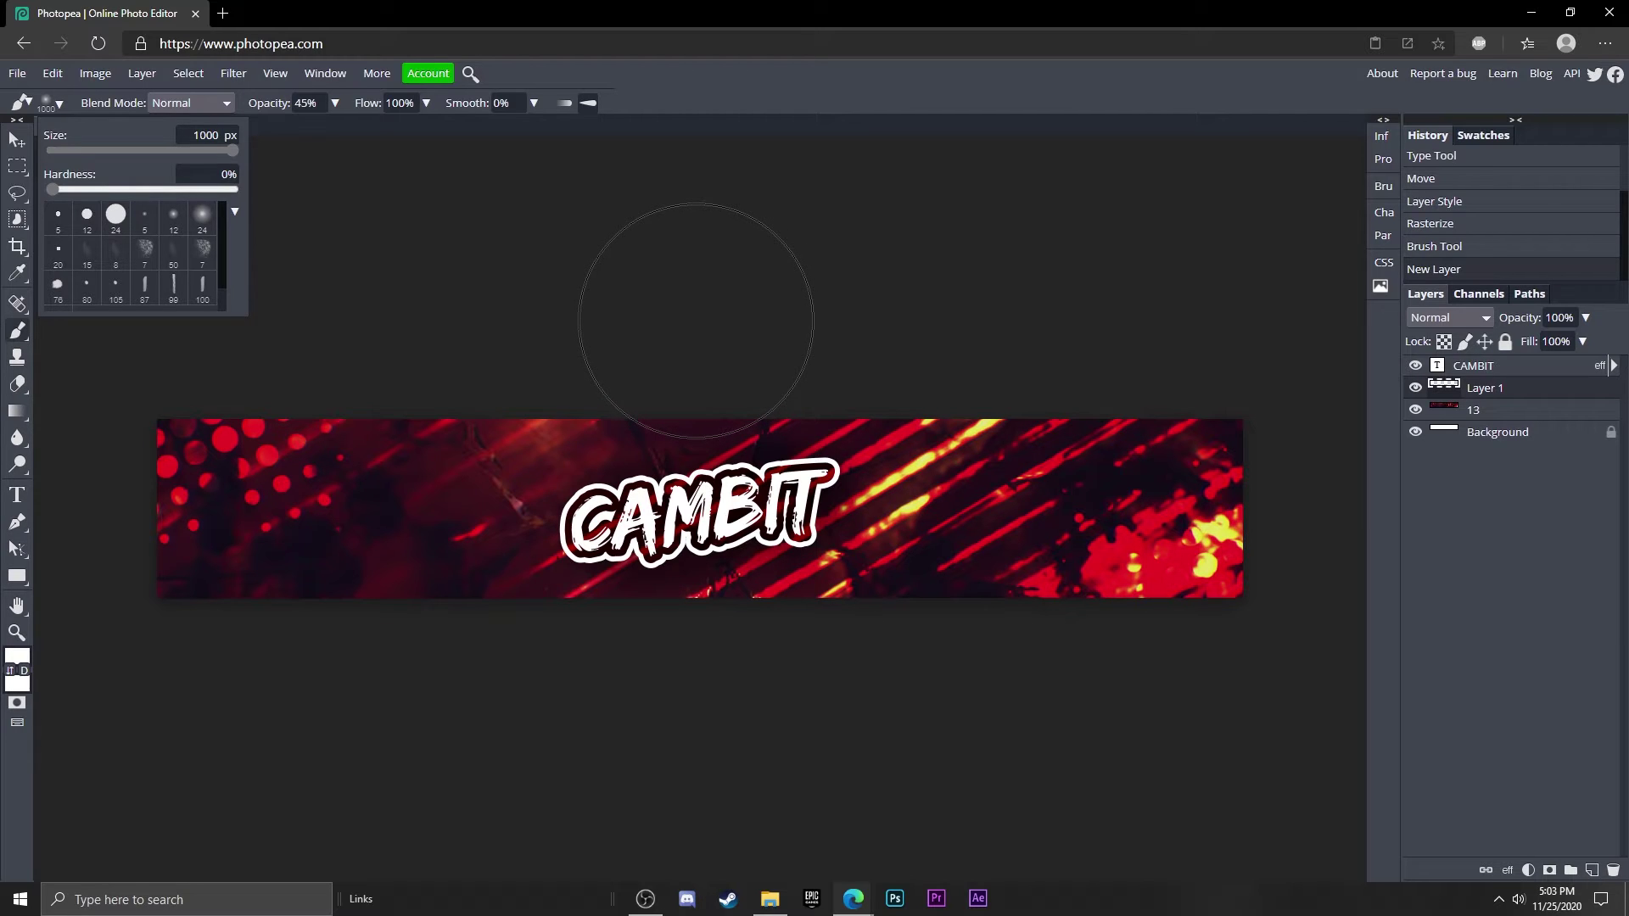
- Paint a soft white glow at the banner's top centre, raising brush opacity to 100%
{"action": "left_click", "coordinate": [700, 331]}
{"action": "key", "text": "ctrl+z"}
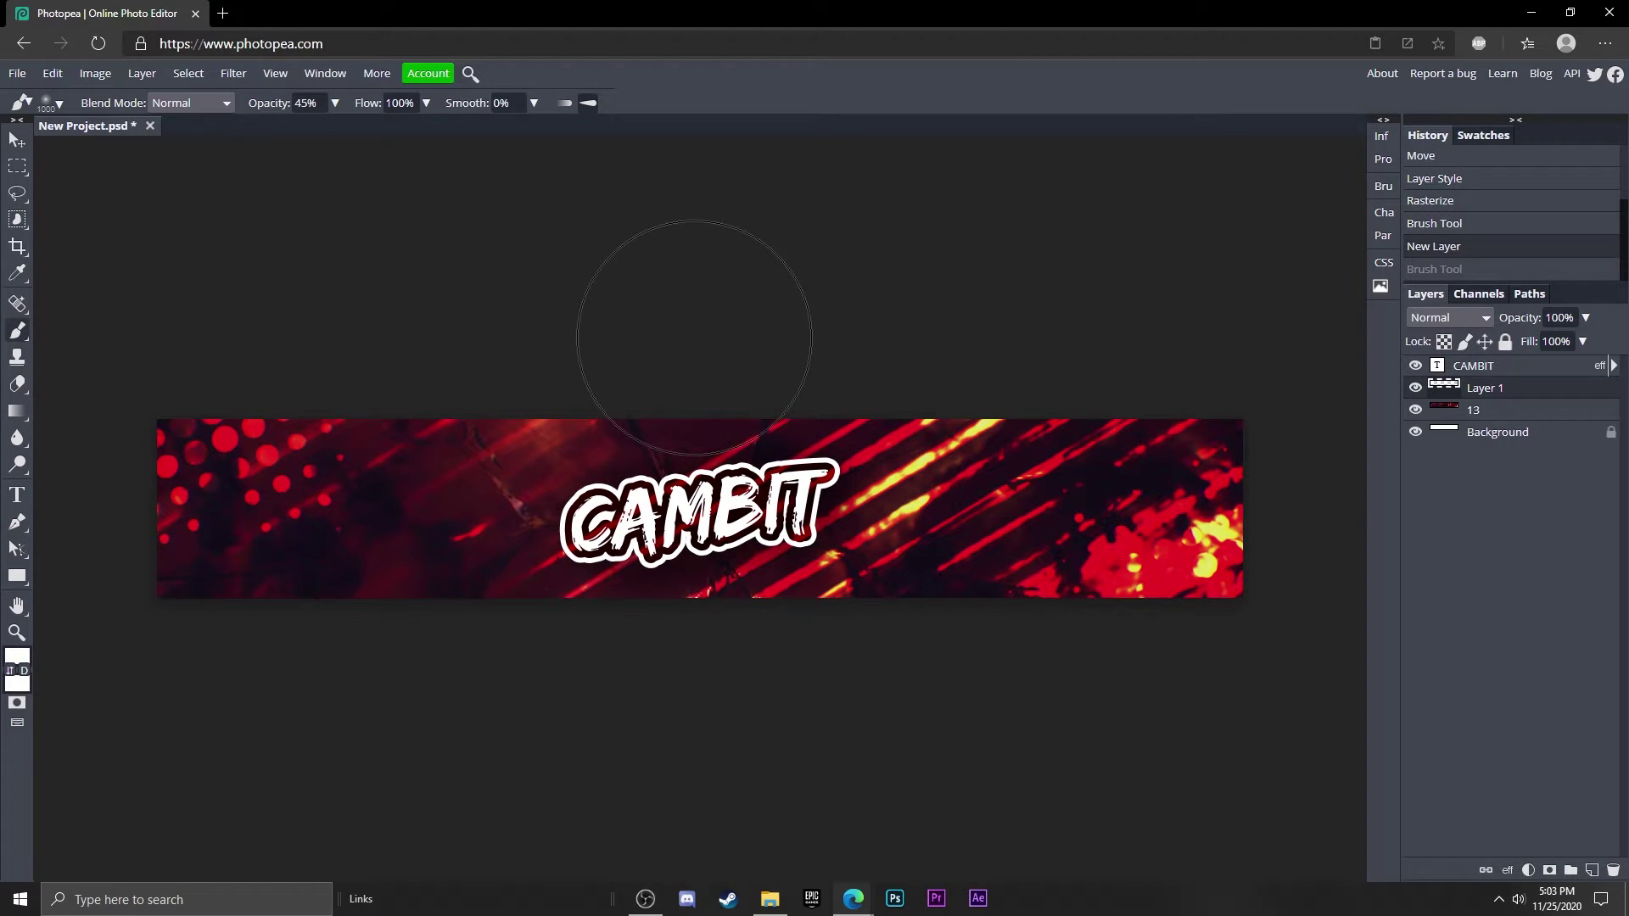
{"action": "left_click", "coordinate": [695, 337]}
{"action": "key", "text": "ctrl+z"}
{"action": "left_click", "coordinate": [696, 306]}
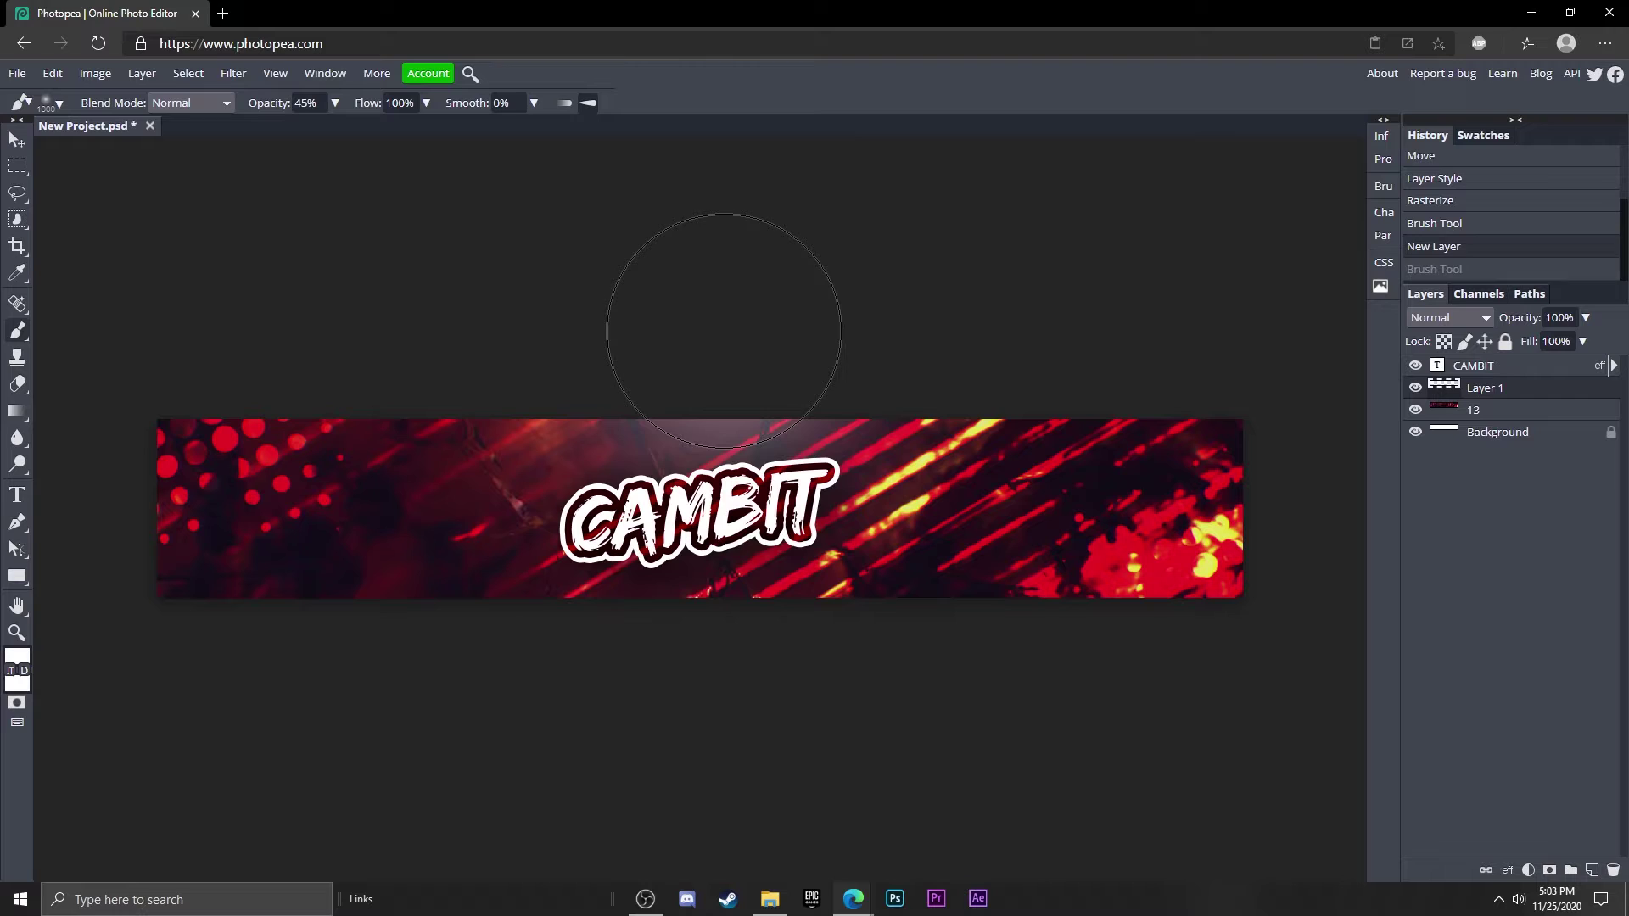
{"action": "key", "text": "ctrl+z"}
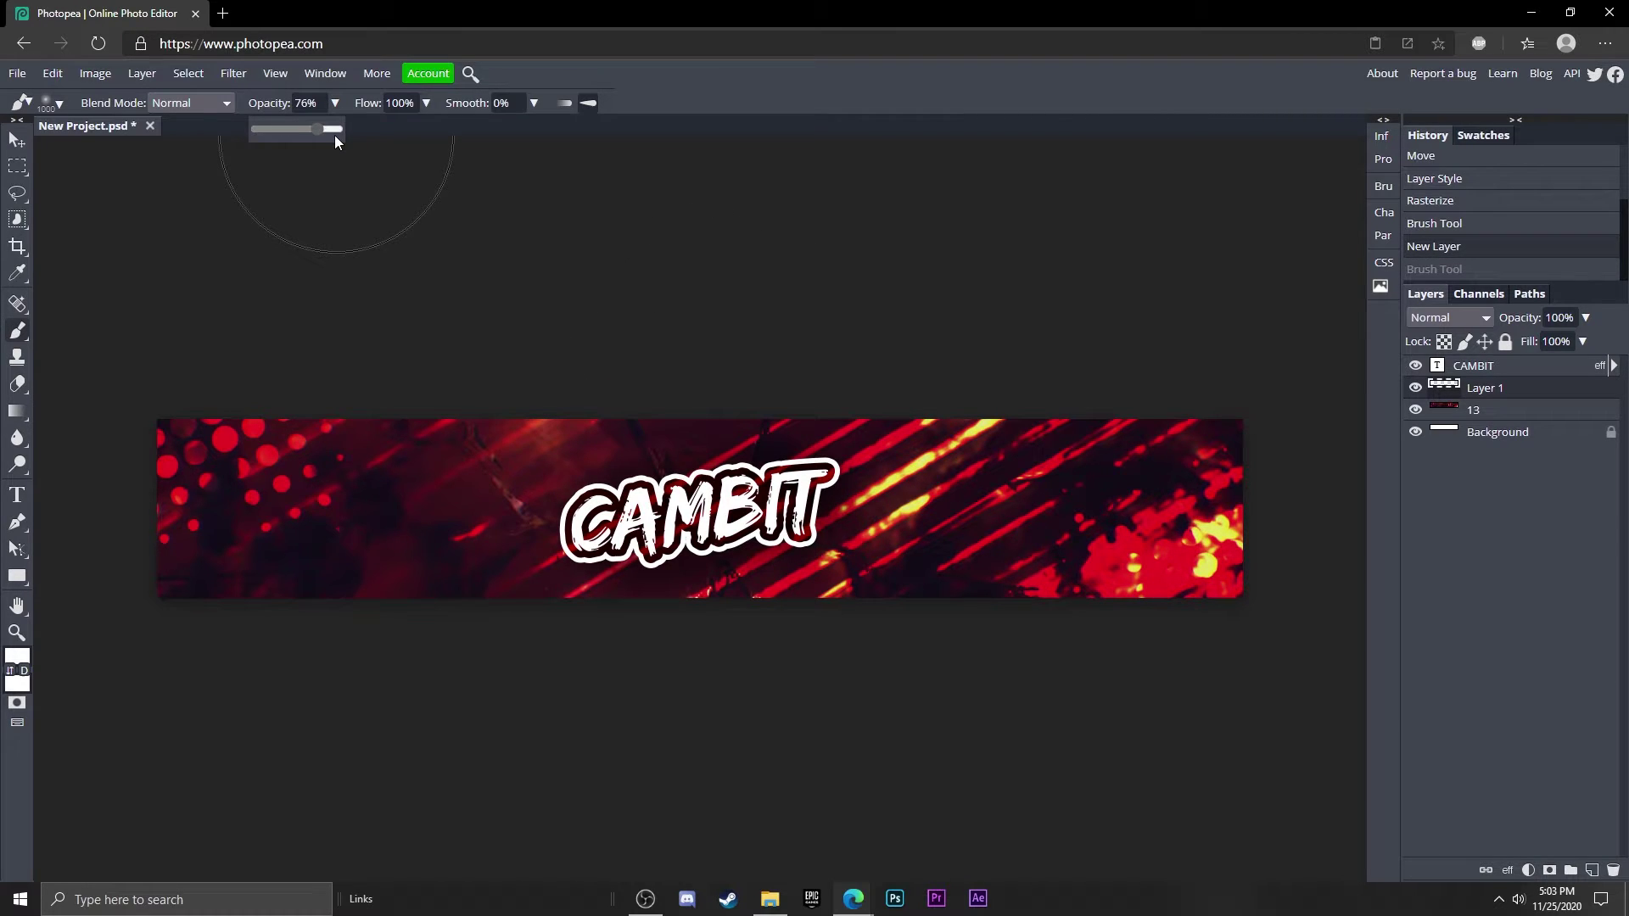
{"action": "left_click_drag", "start_coordinate": [336, 134], "coordinate": [345, 130]}
{"action": "left_click", "coordinate": [674, 292]}
{"action": "key", "text": "ctrl+z"}
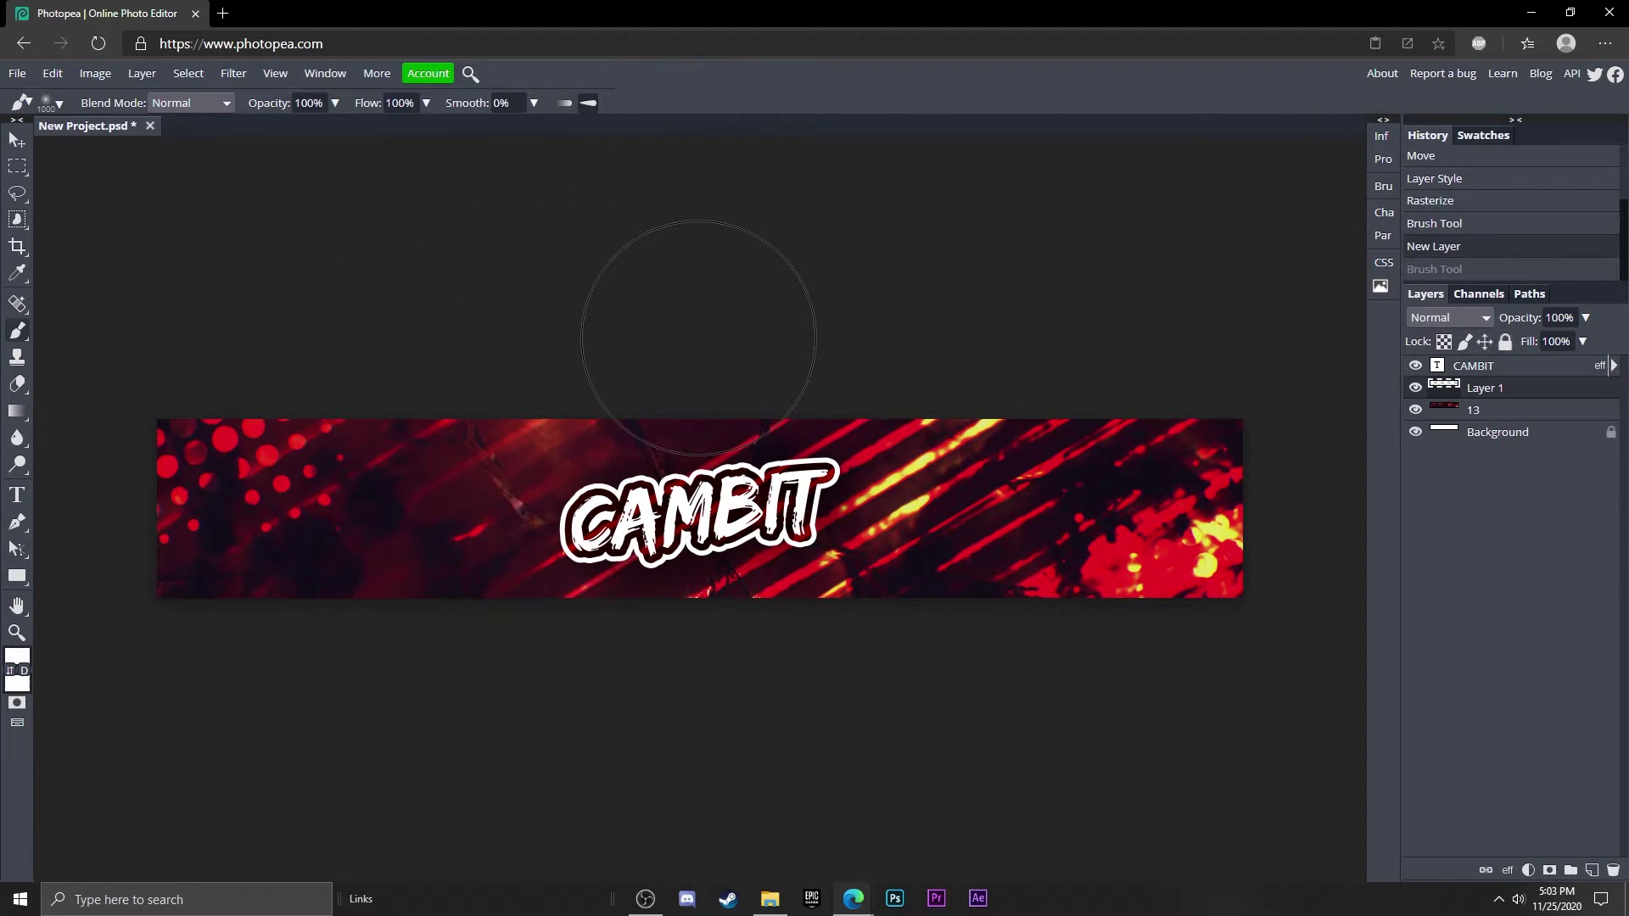
{"action": "left_click", "coordinate": [698, 338]}
{"action": "key", "text": "ctrl+z"}
{"action": "left_click", "coordinate": [702, 265]}
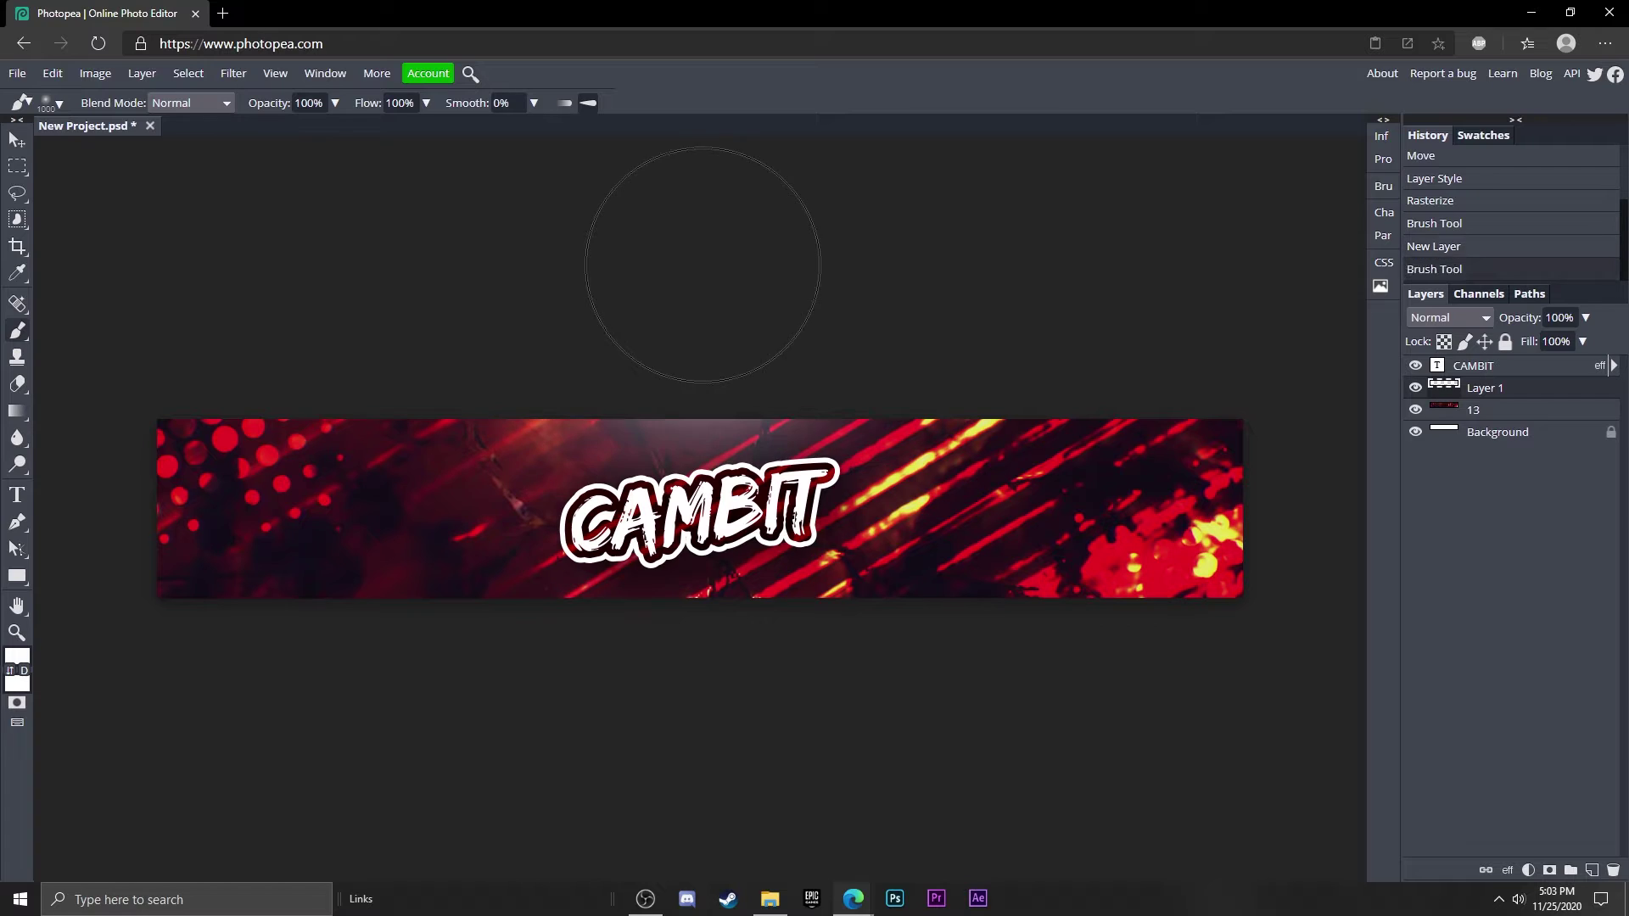
{"action": "key", "text": "ctrl+z"}
{"action": "left_click", "coordinate": [701, 281]}
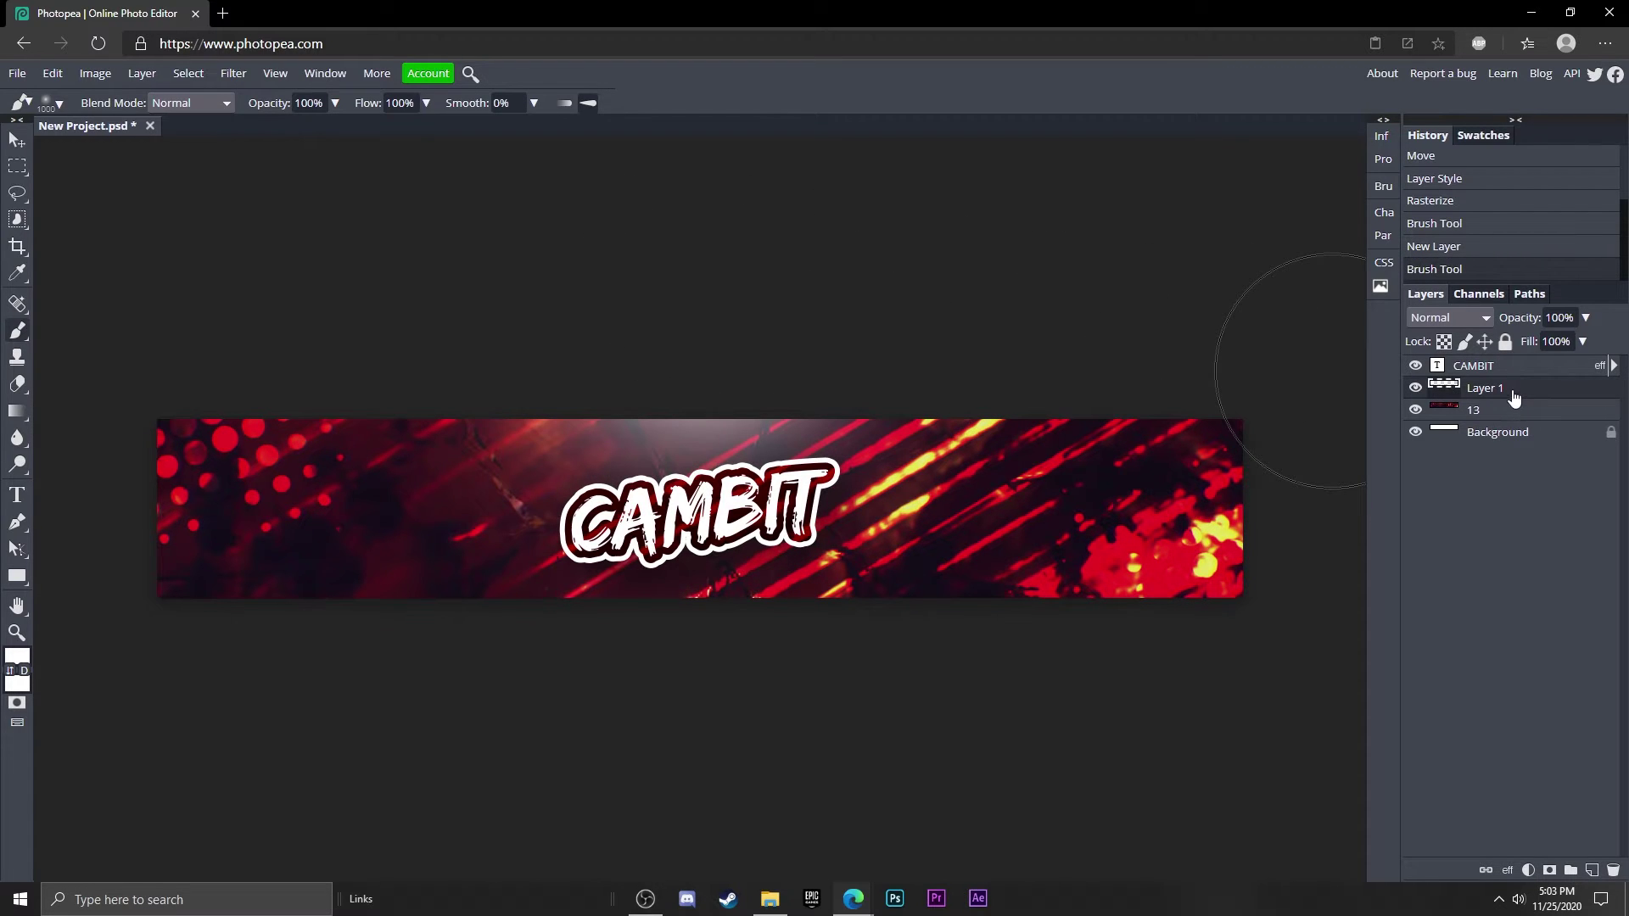
- Keep CAMBIT above Layer 1 and resize the soft brush to about 282 px, 0% hardness
{"action": "left_click_drag", "start_coordinate": [1515, 397], "coordinate": [1525, 366]}
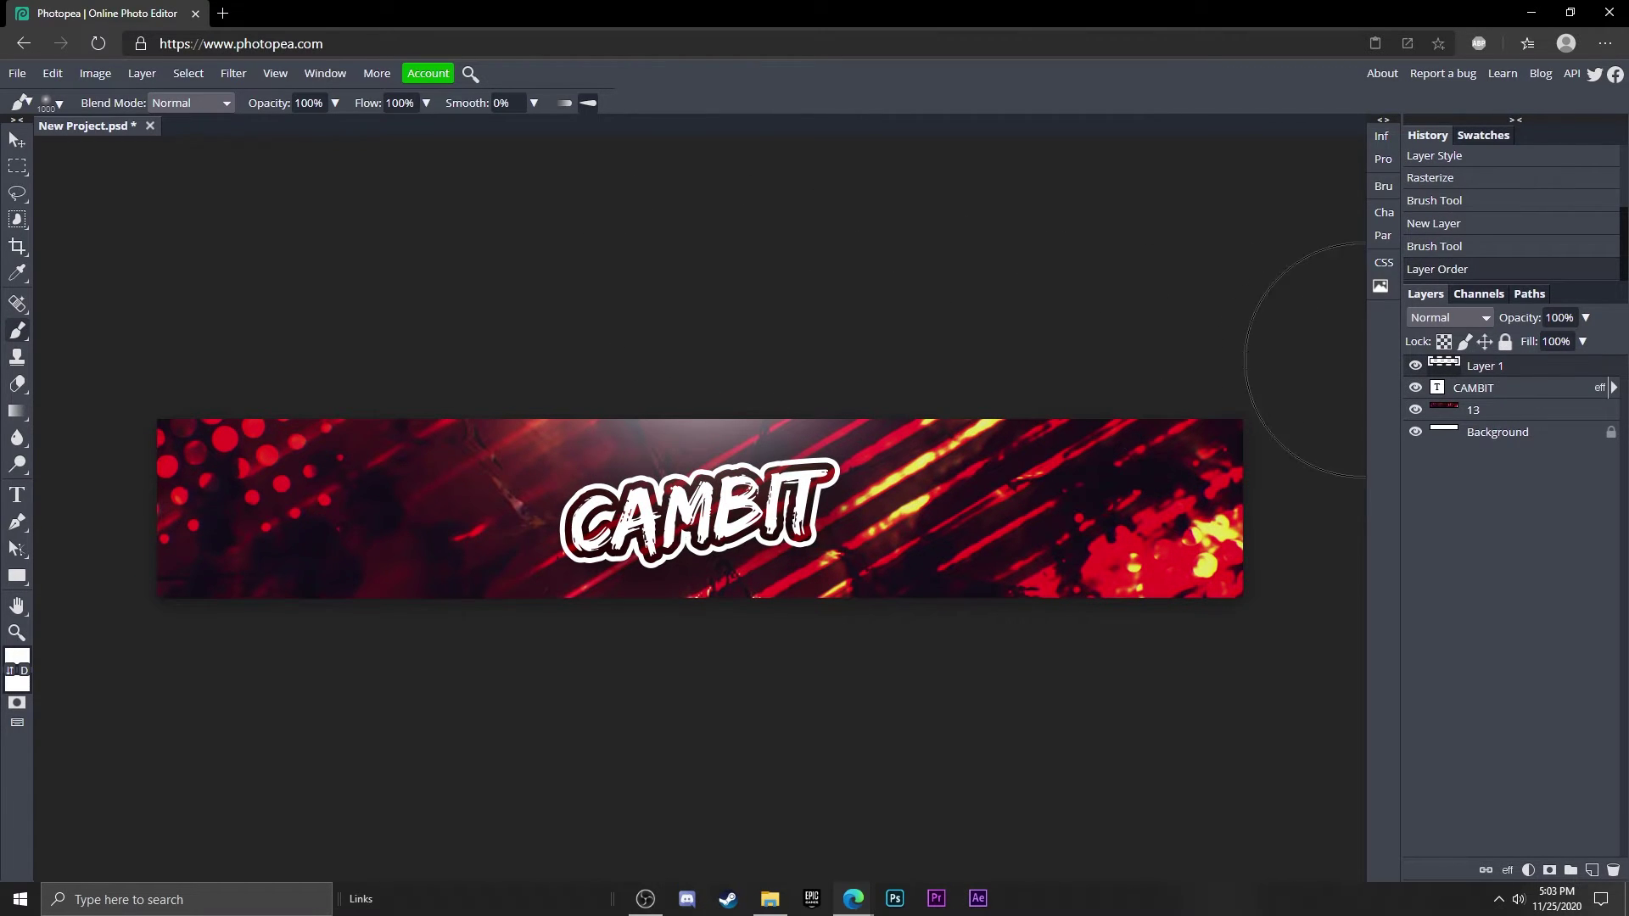
{"action": "key", "text": "ctrl+z"}
{"action": "left_click", "coordinate": [696, 341]}
{"action": "key", "text": "ctrl+z"}
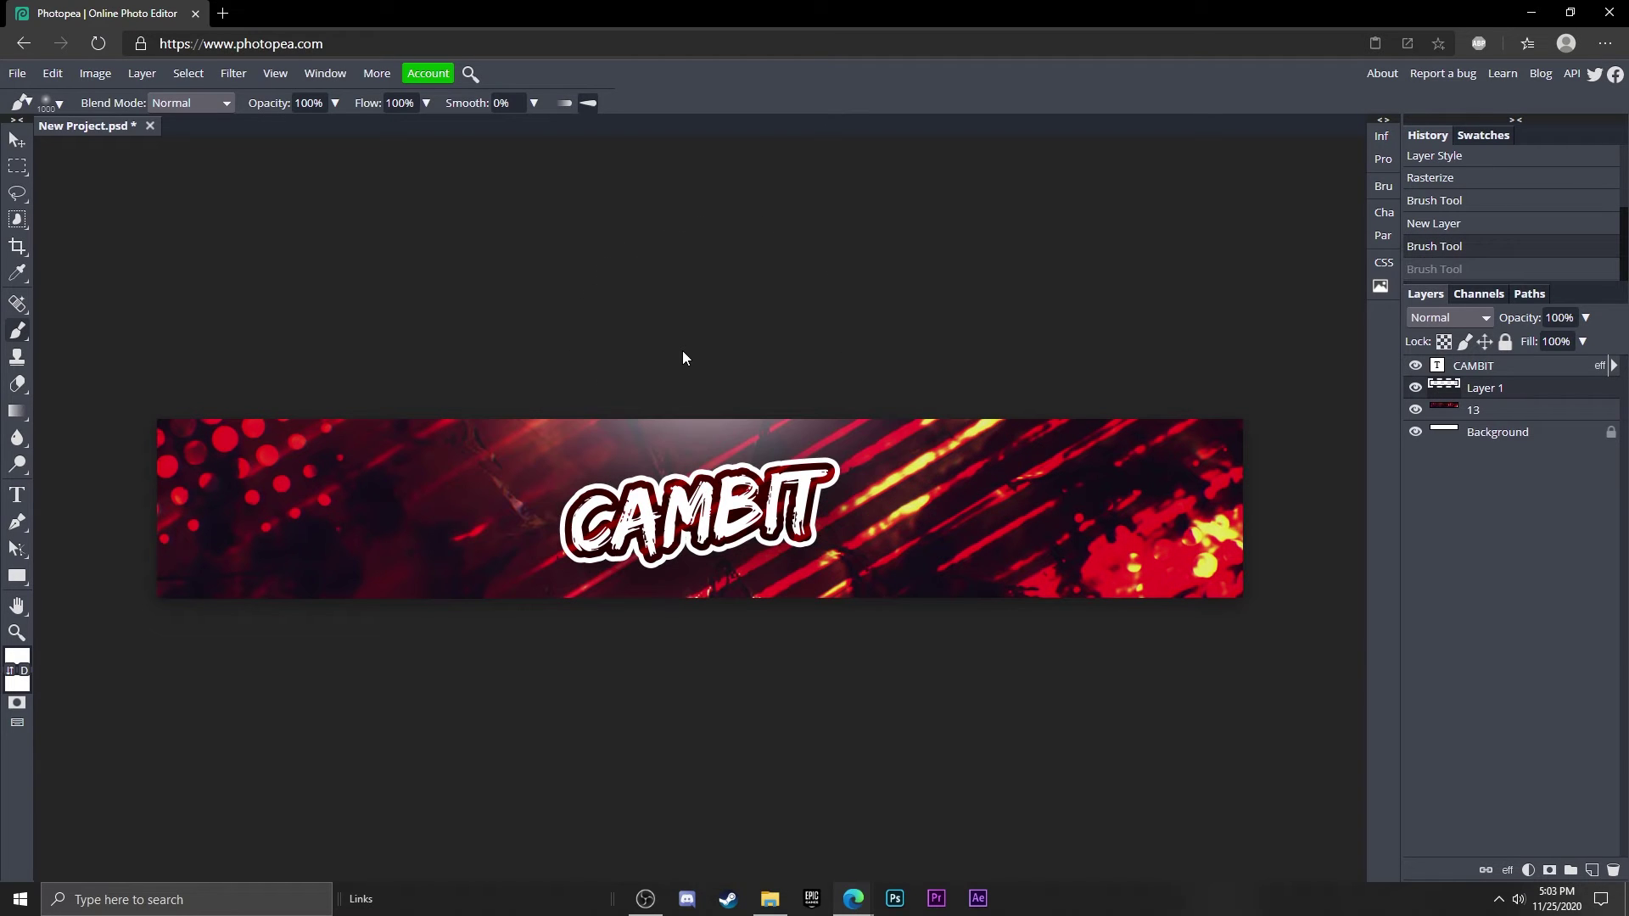
{"action": "key", "text": "ctrl+z"}
{"action": "key", "text": "ctrl+shift+z"}
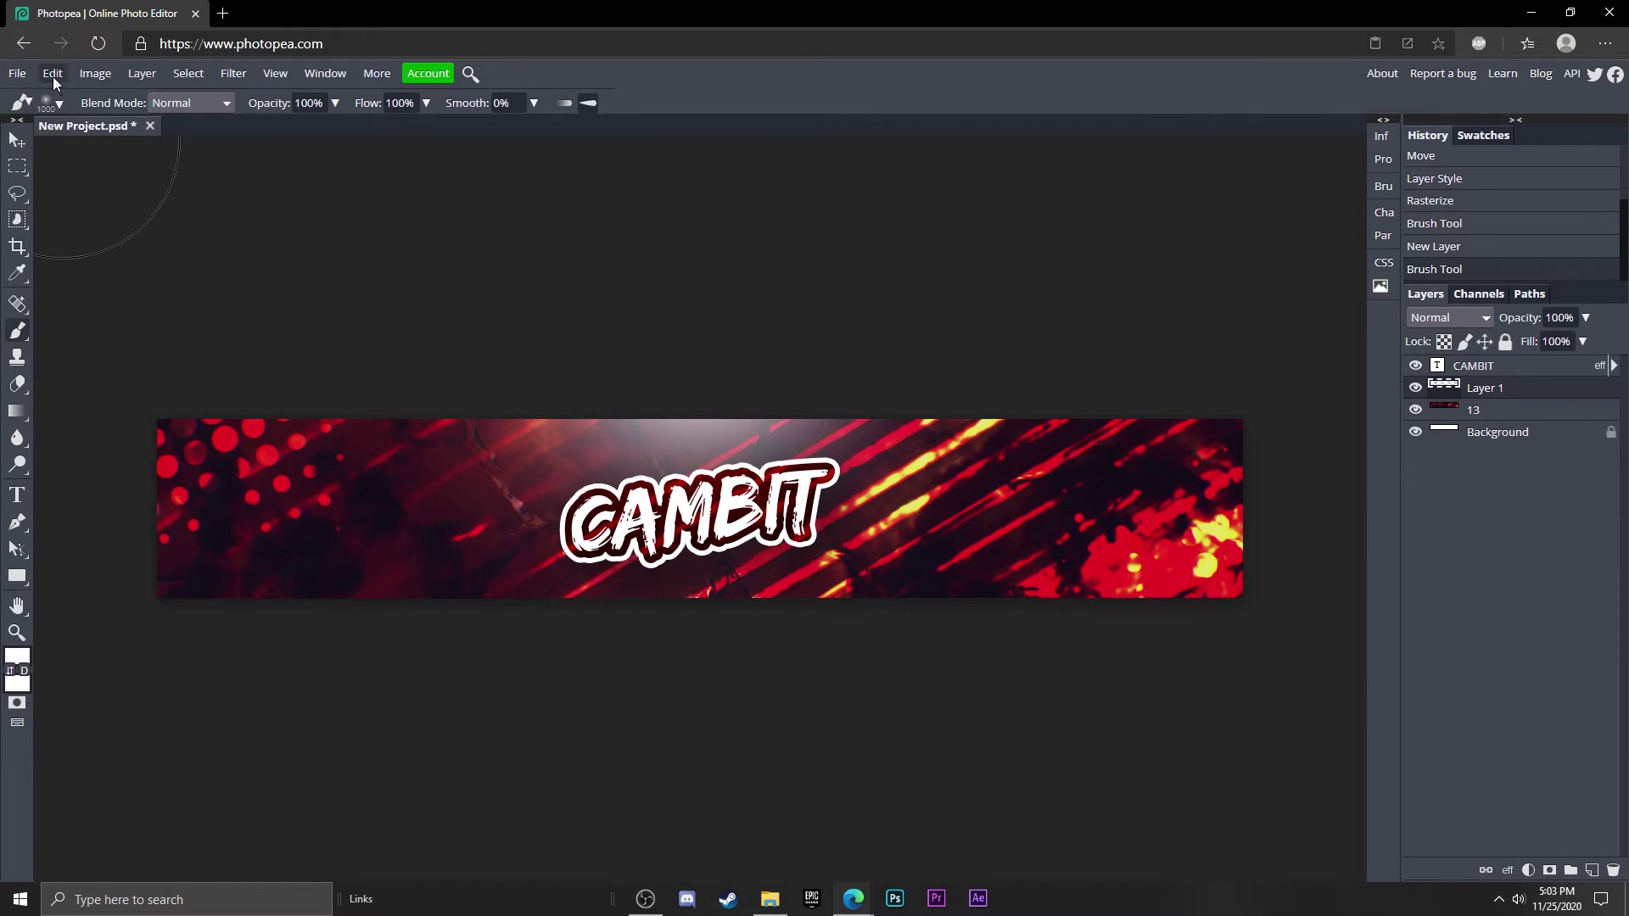
{"action": "left_click", "coordinate": [49, 103]}
{"action": "mouse_move", "coordinate": [189, 154]}
{"action": "left_mouse_down"}
{"action": "mouse_move", "coordinate": [166, 151]}
{"action": "mouse_move", "coordinate": [395, 535]}
{"action": "mouse_move", "coordinate": [151, 151]}
{"action": "mouse_move", "coordinate": [166, 150]}
{"action": "left_mouse_up"}
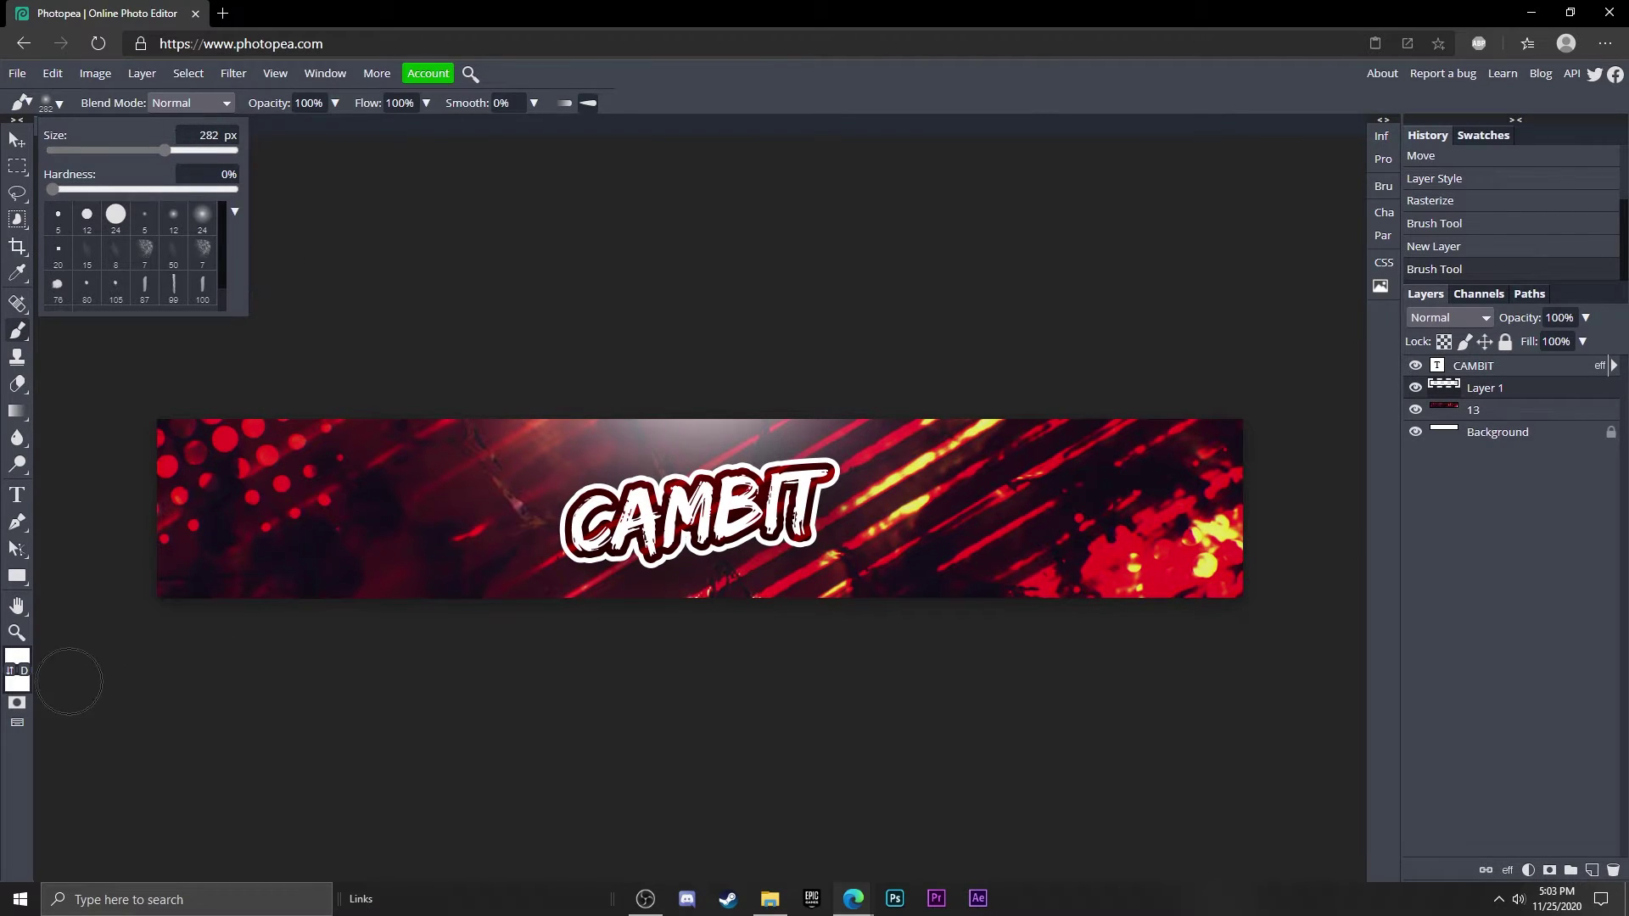
- Paint a soft ff0000 red glow at 53% brush opacity around the banner's edges and corners
{"action": "left_click", "coordinate": [16, 659]}
{"action": "left_click", "coordinate": [425, 402]}
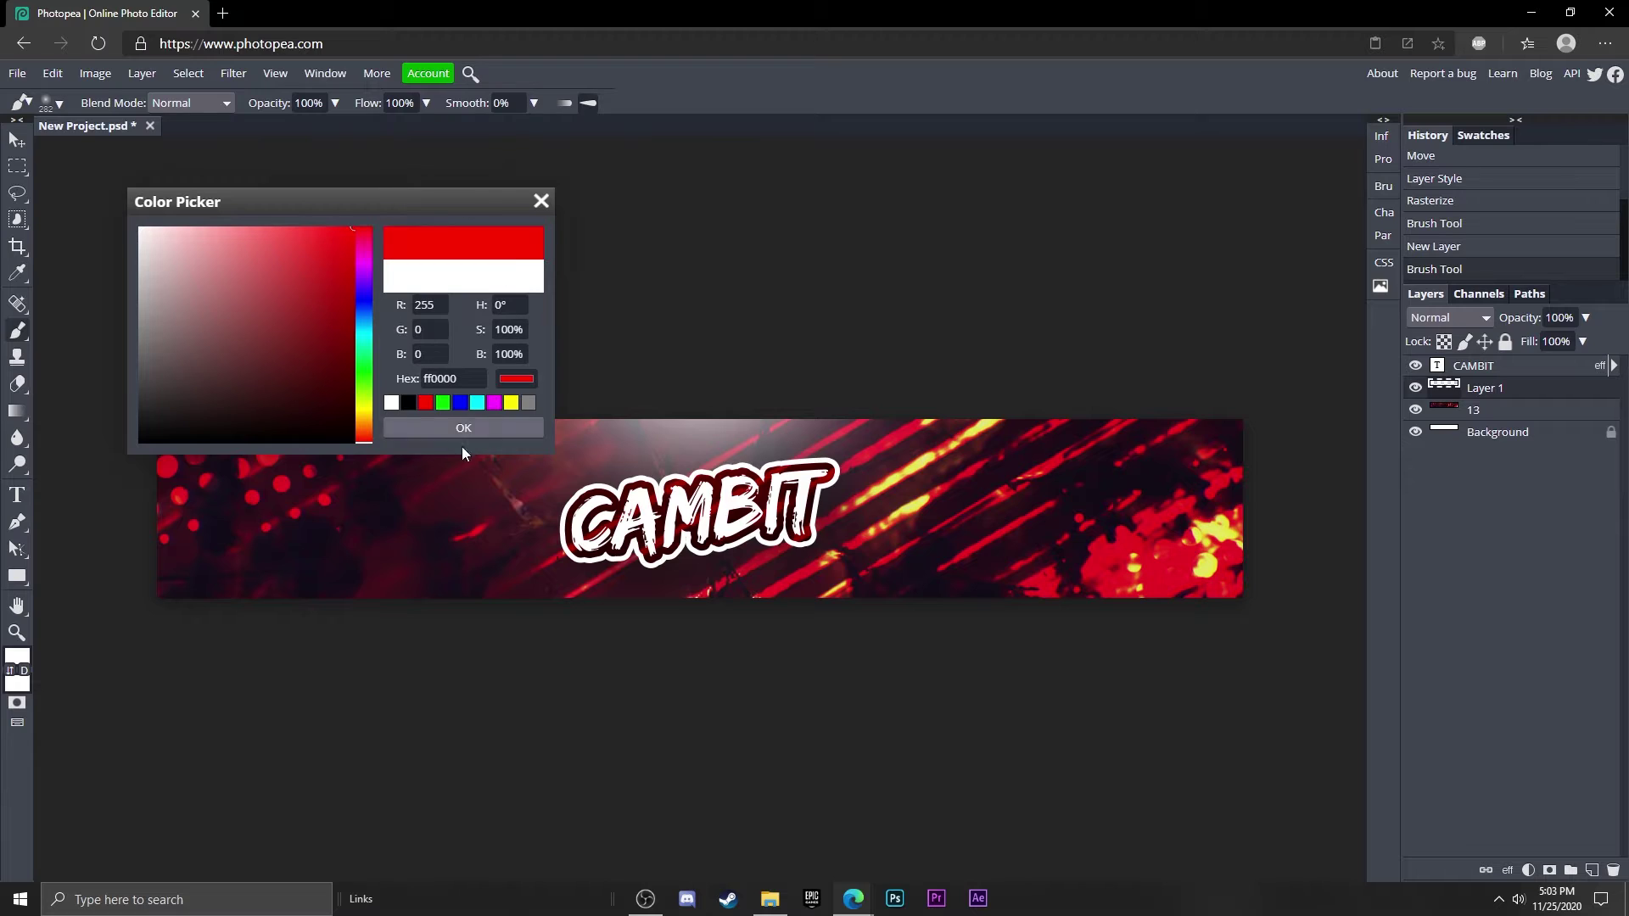
{"action": "left_click", "coordinate": [463, 428]}
{"action": "left_click", "coordinate": [209, 452]}
{"action": "left_click", "coordinate": [315, 560]}
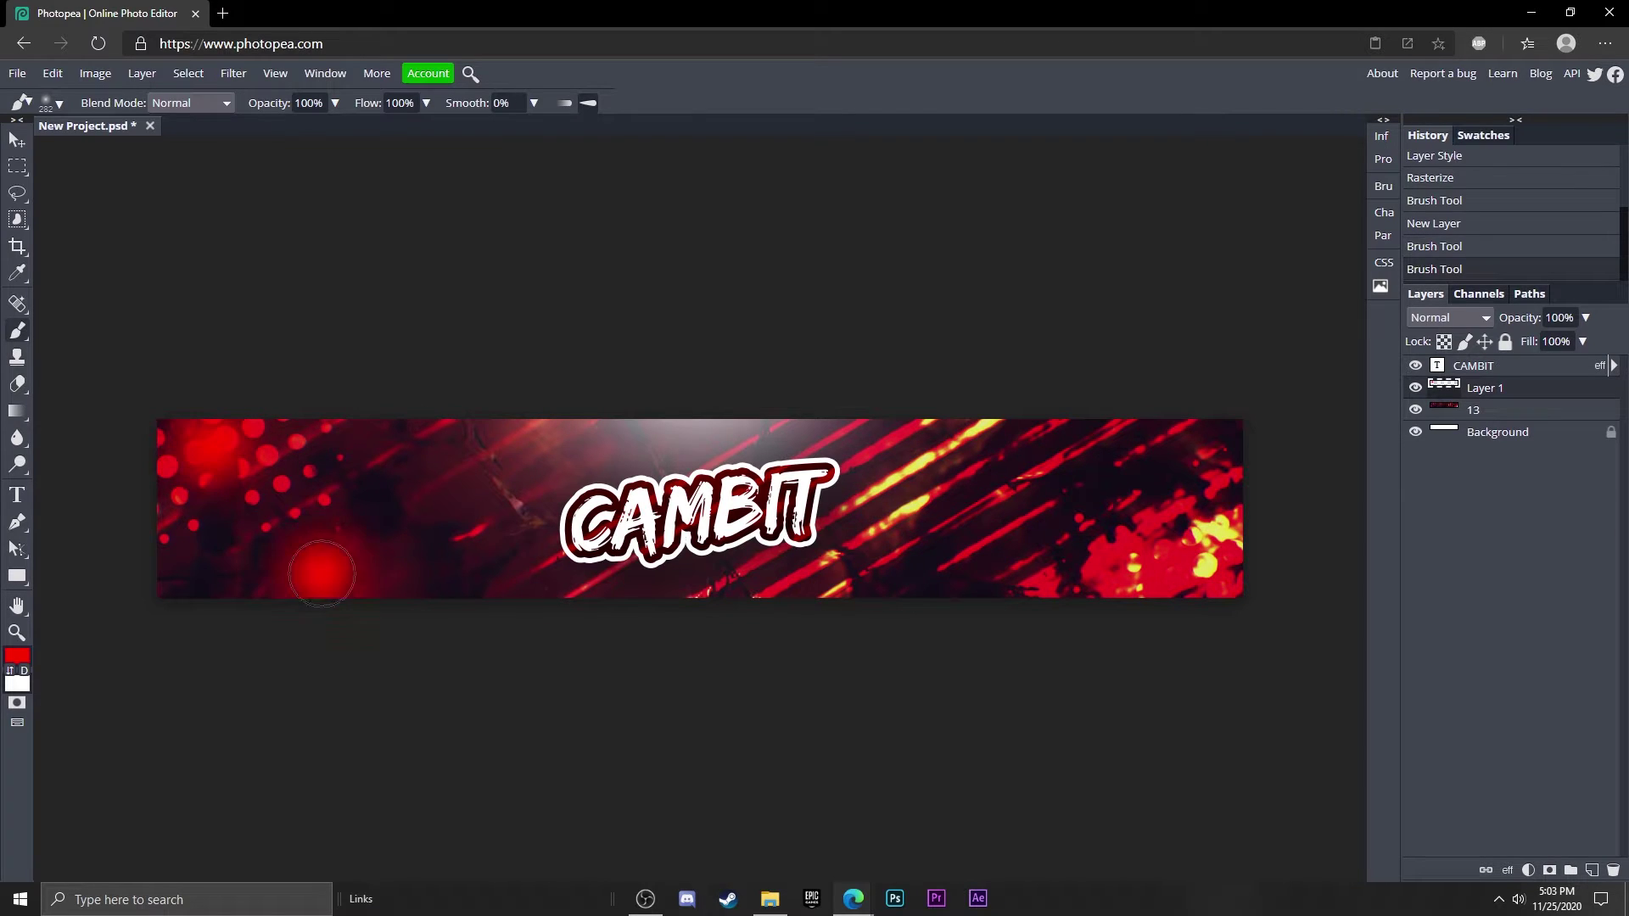
{"action": "key", "text": "ctrl+z"}
{"action": "key", "text": "ctrl+z"}
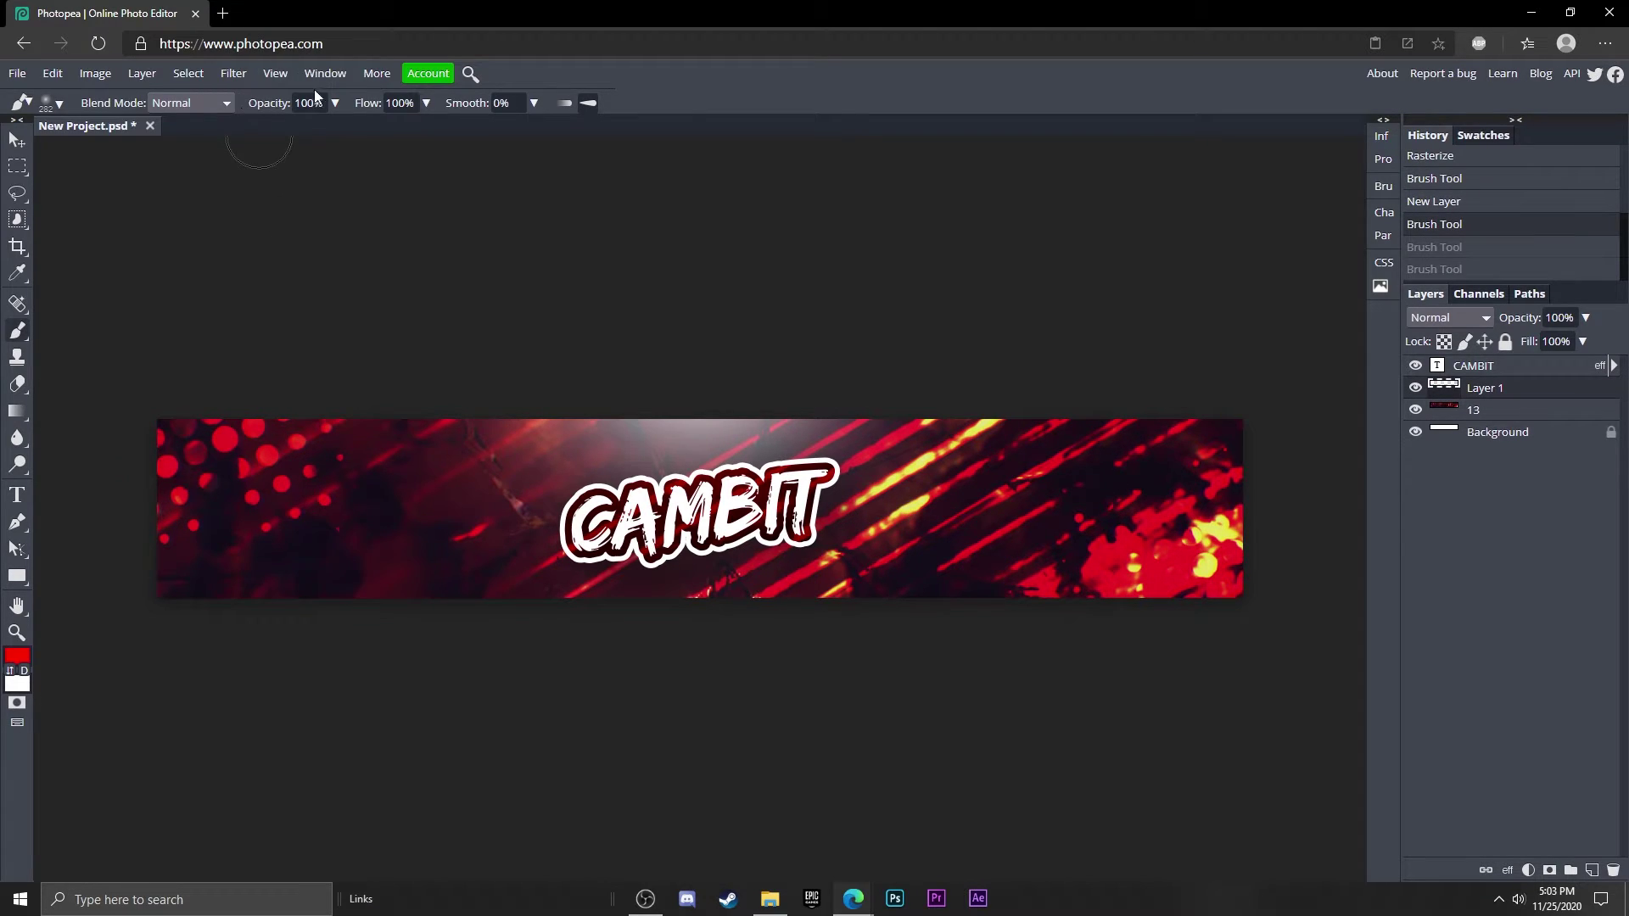
{"action": "left_click_drag", "start_coordinate": [292, 129], "coordinate": [299, 129]}
{"action": "mouse_move", "coordinate": [185, 435]}
{"action": "left_mouse_down"}
{"action": "mouse_move", "coordinate": [192, 484]}
{"action": "mouse_move", "coordinate": [193, 457]}
{"action": "left_mouse_up"}
{"action": "left_click", "coordinate": [411, 614]}
{"action": "left_click", "coordinate": [1161, 428]}
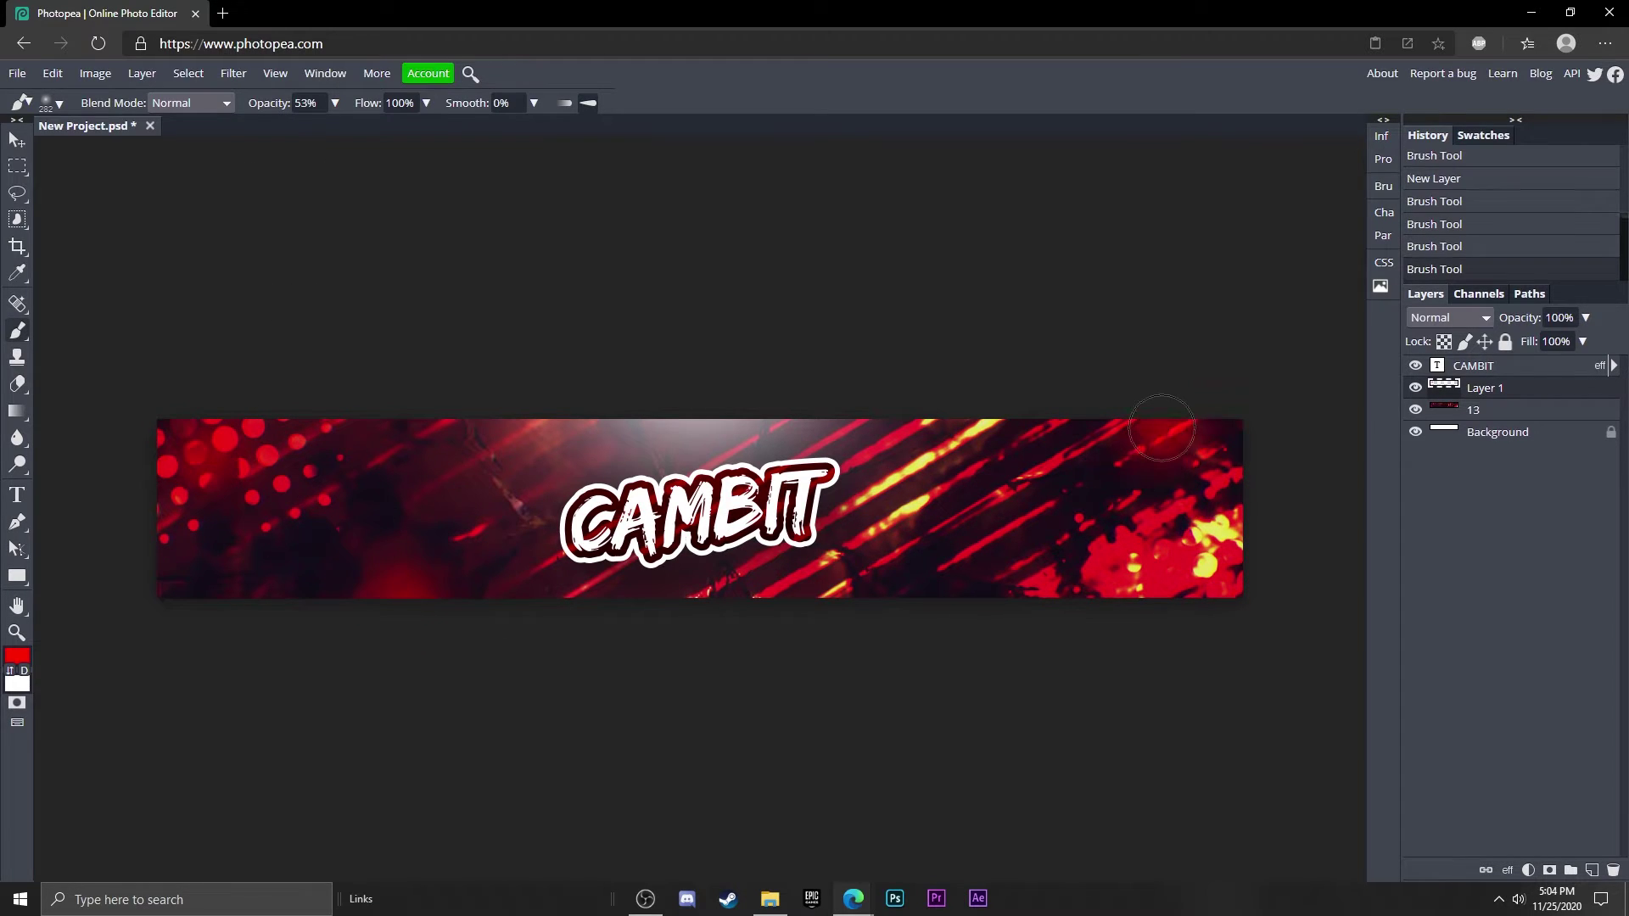
{"action": "left_click", "coordinate": [1221, 589]}
{"action": "left_click", "coordinate": [921, 584]}
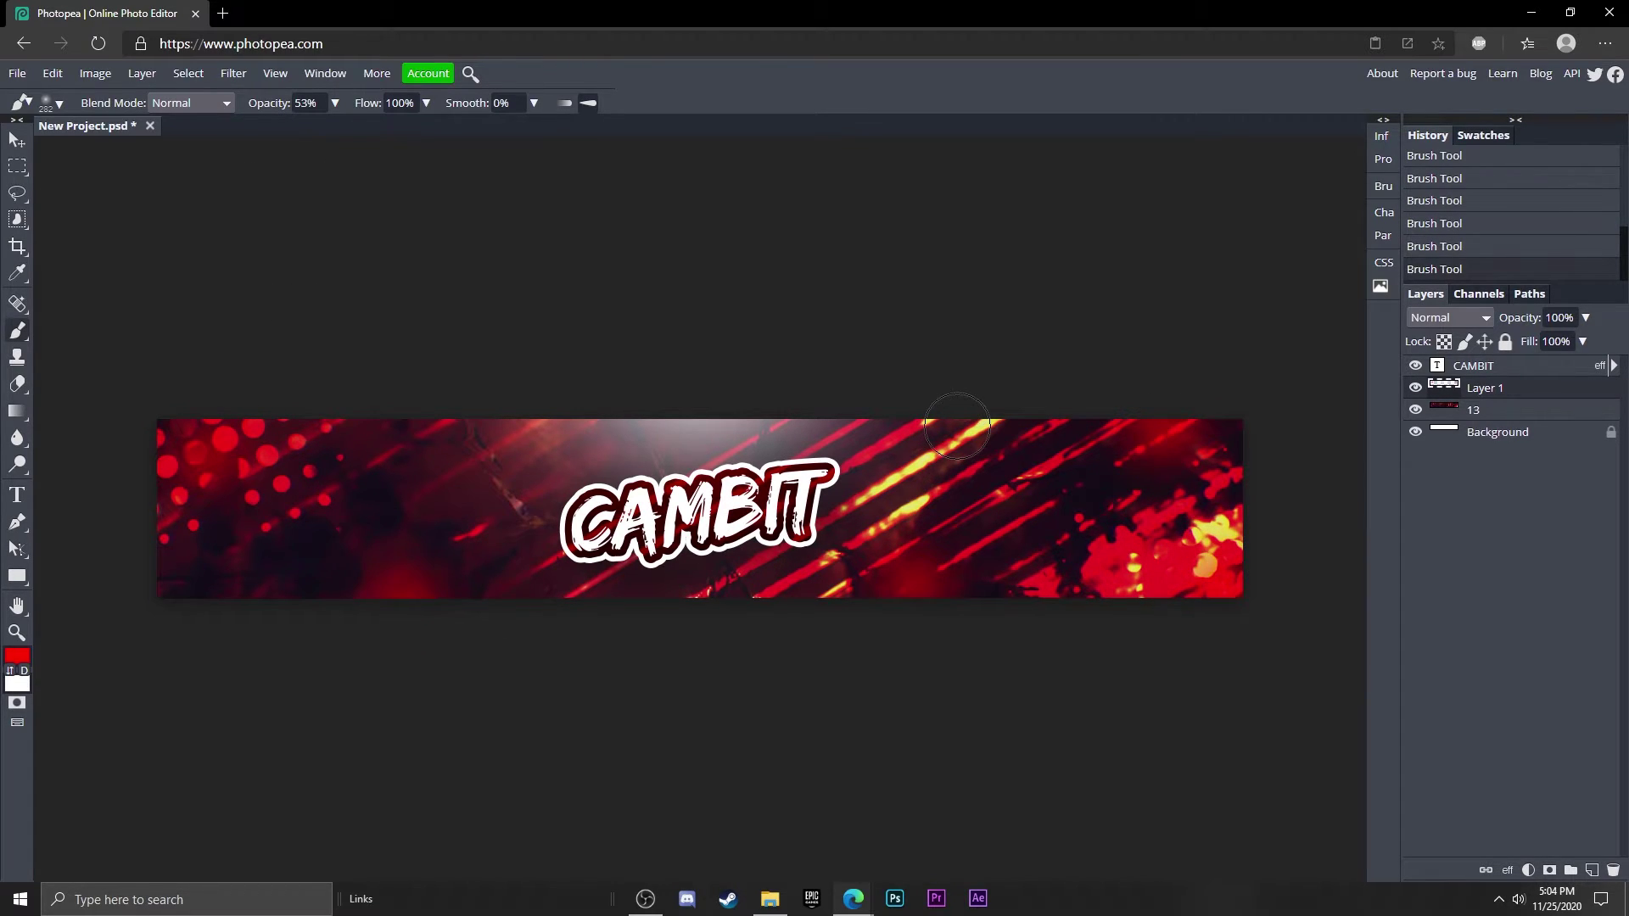
- Lower Layer 1's opacity to 44%
{"action": "scroll", "coordinate": [1449, 317], "scroll_direction": "down", "scroll_amount": 3}
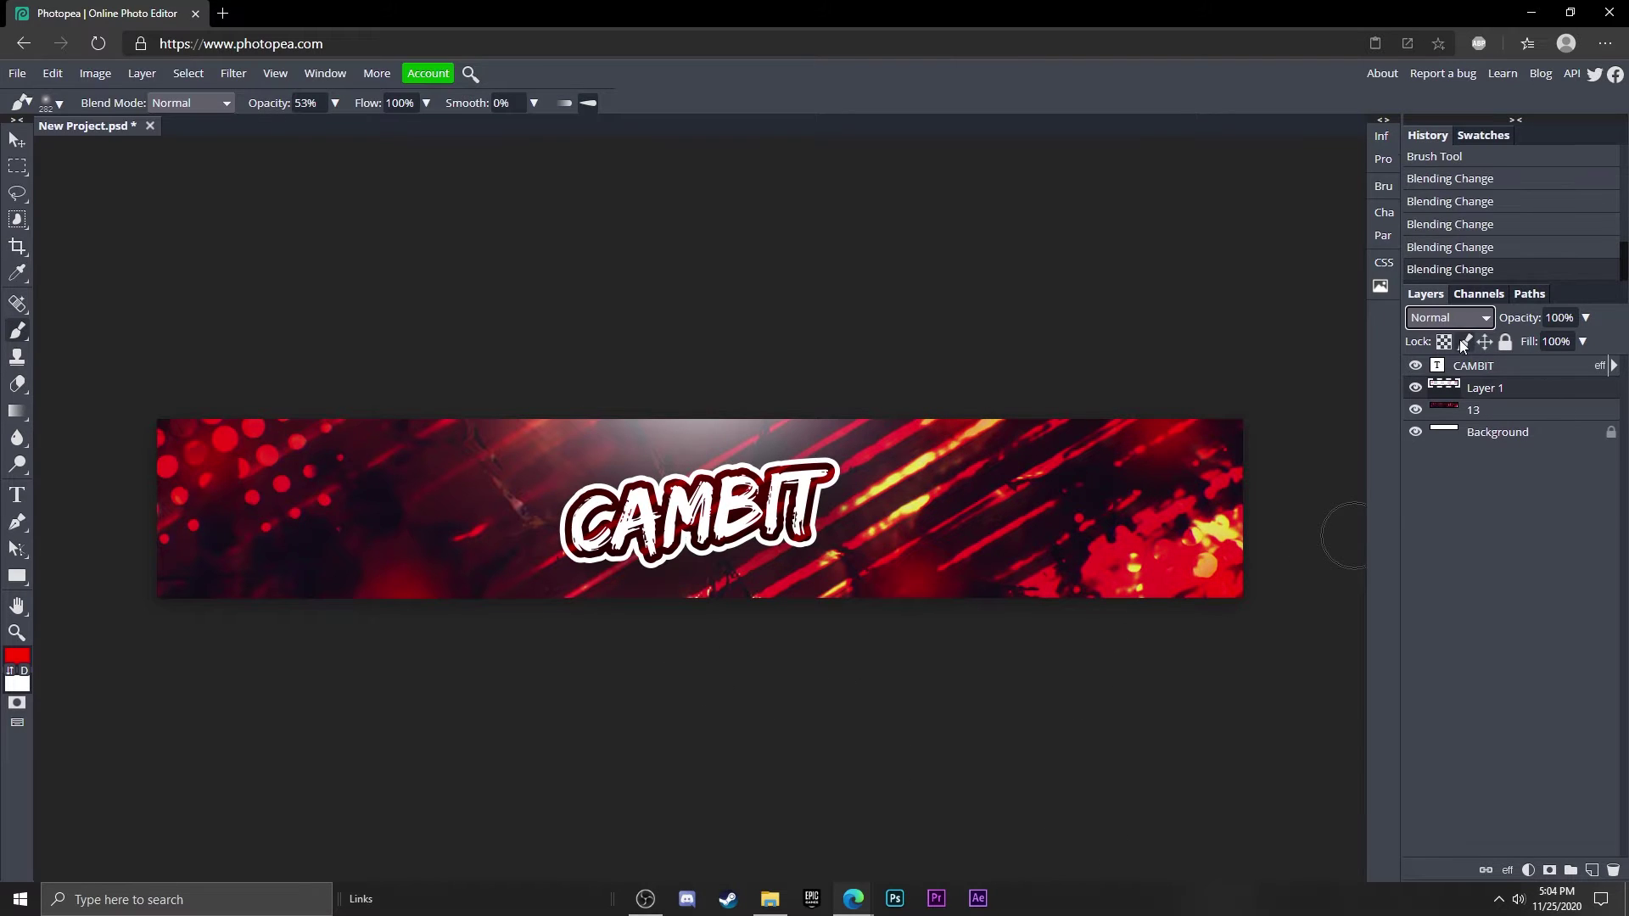
{"action": "left_click", "coordinate": [1583, 319]}
{"action": "left_click_drag", "start_coordinate": [1570, 338], "coordinate": [1541, 339]}
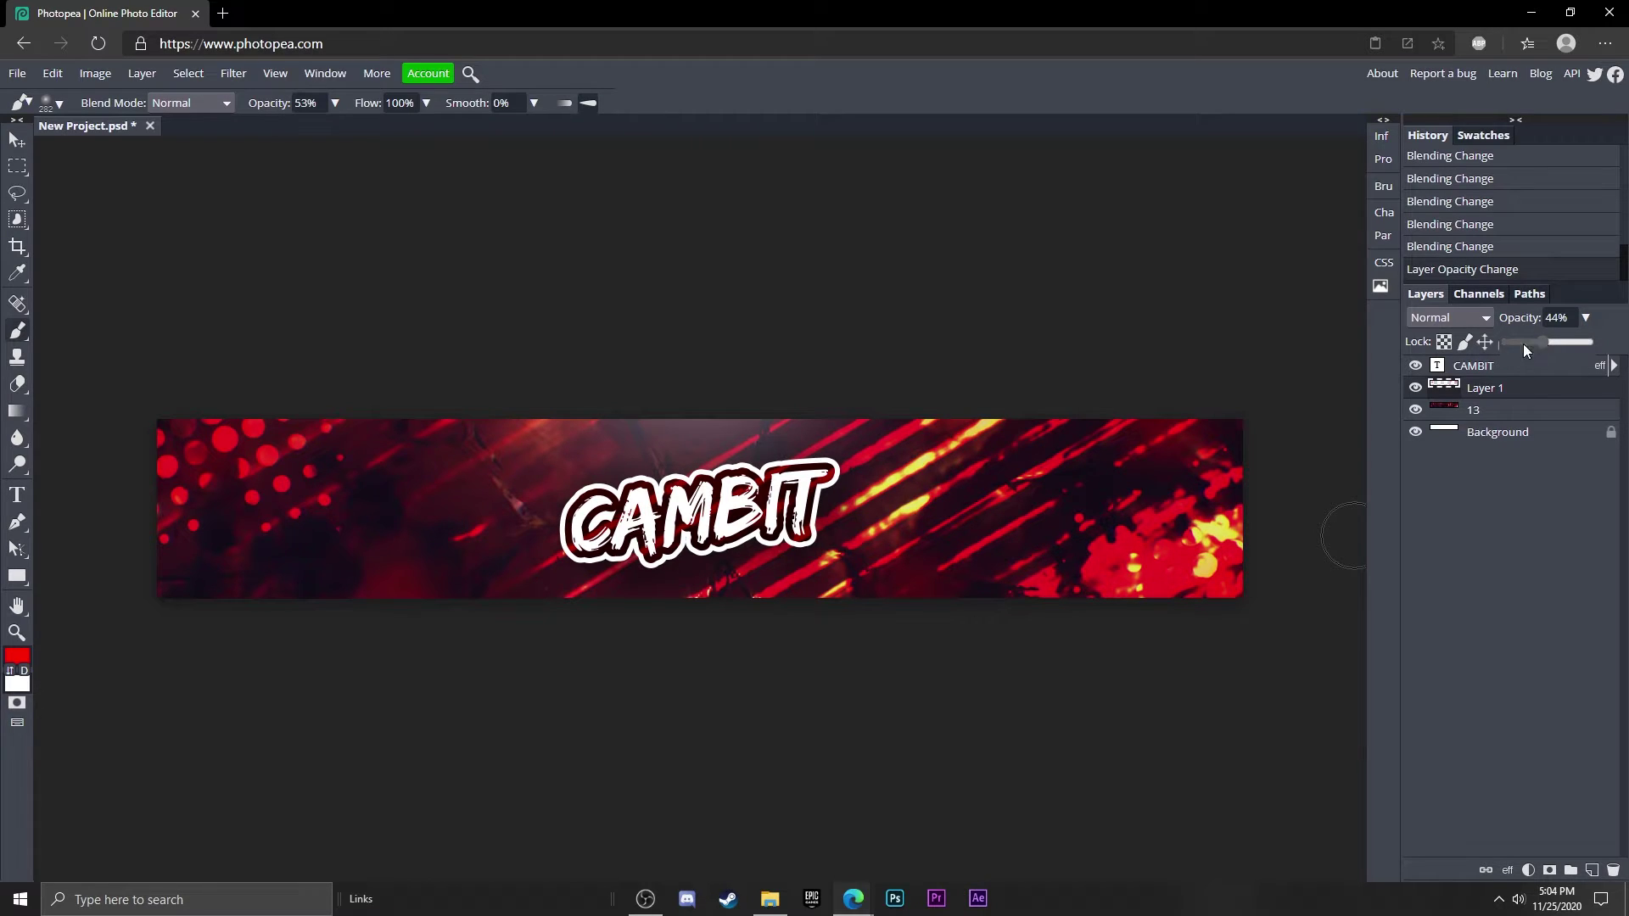
- Set up a white 1000 px soft brush at 100% opacity
{"action": "left_click", "coordinate": [17, 656]}
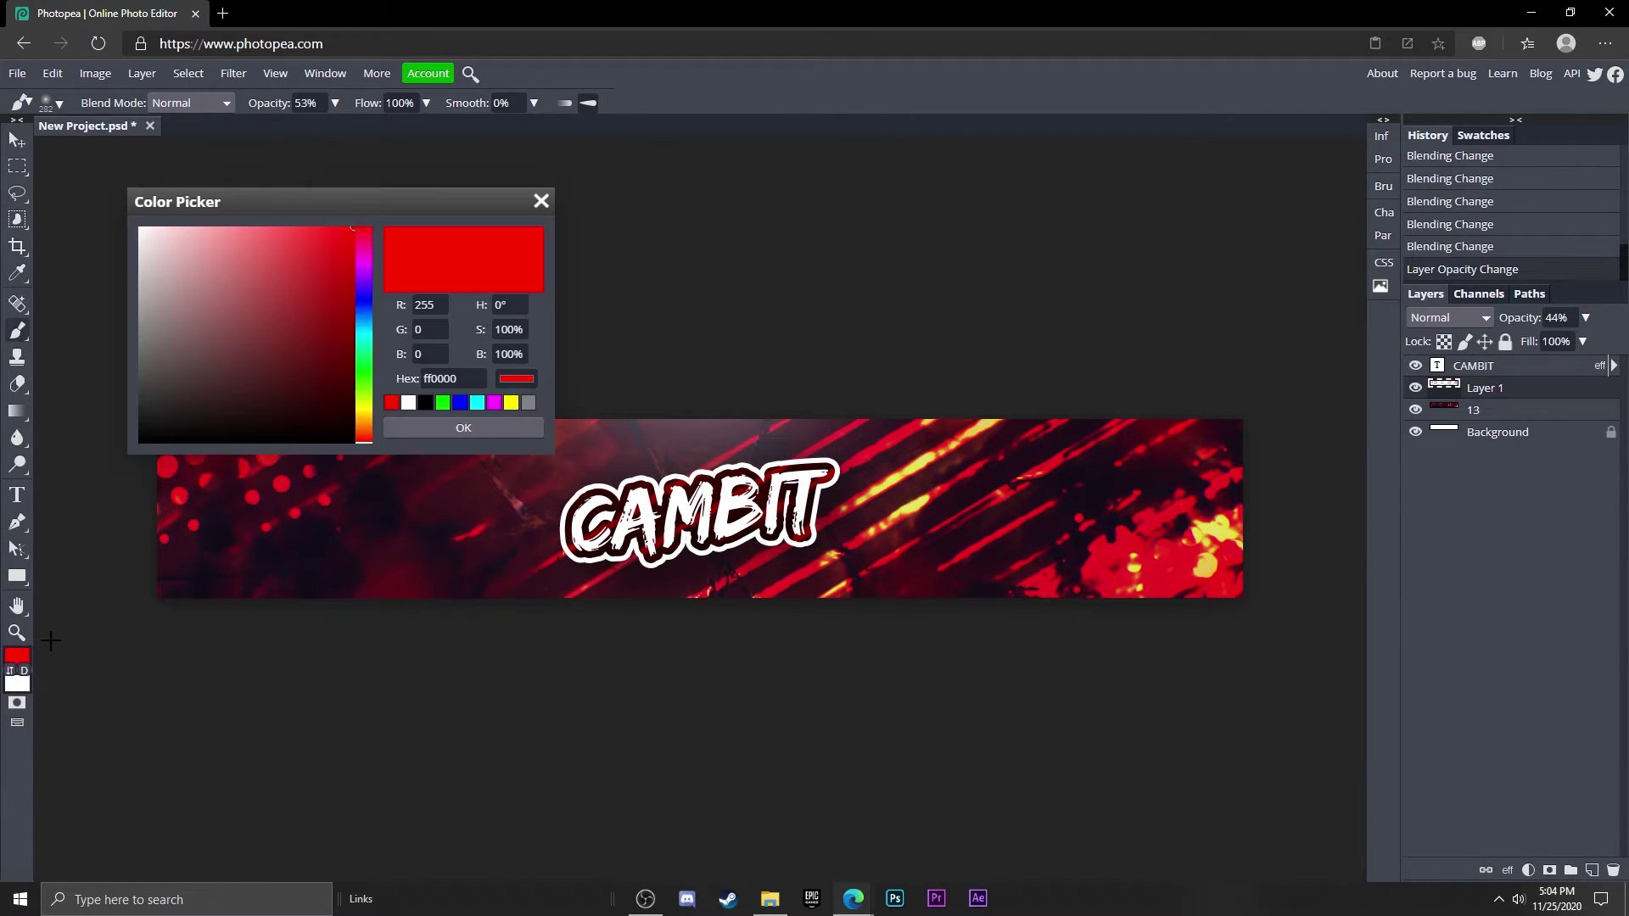
{"action": "left_click_drag", "start_coordinate": [198, 304], "coordinate": [141, 229]}
{"action": "left_click", "coordinate": [463, 427]}
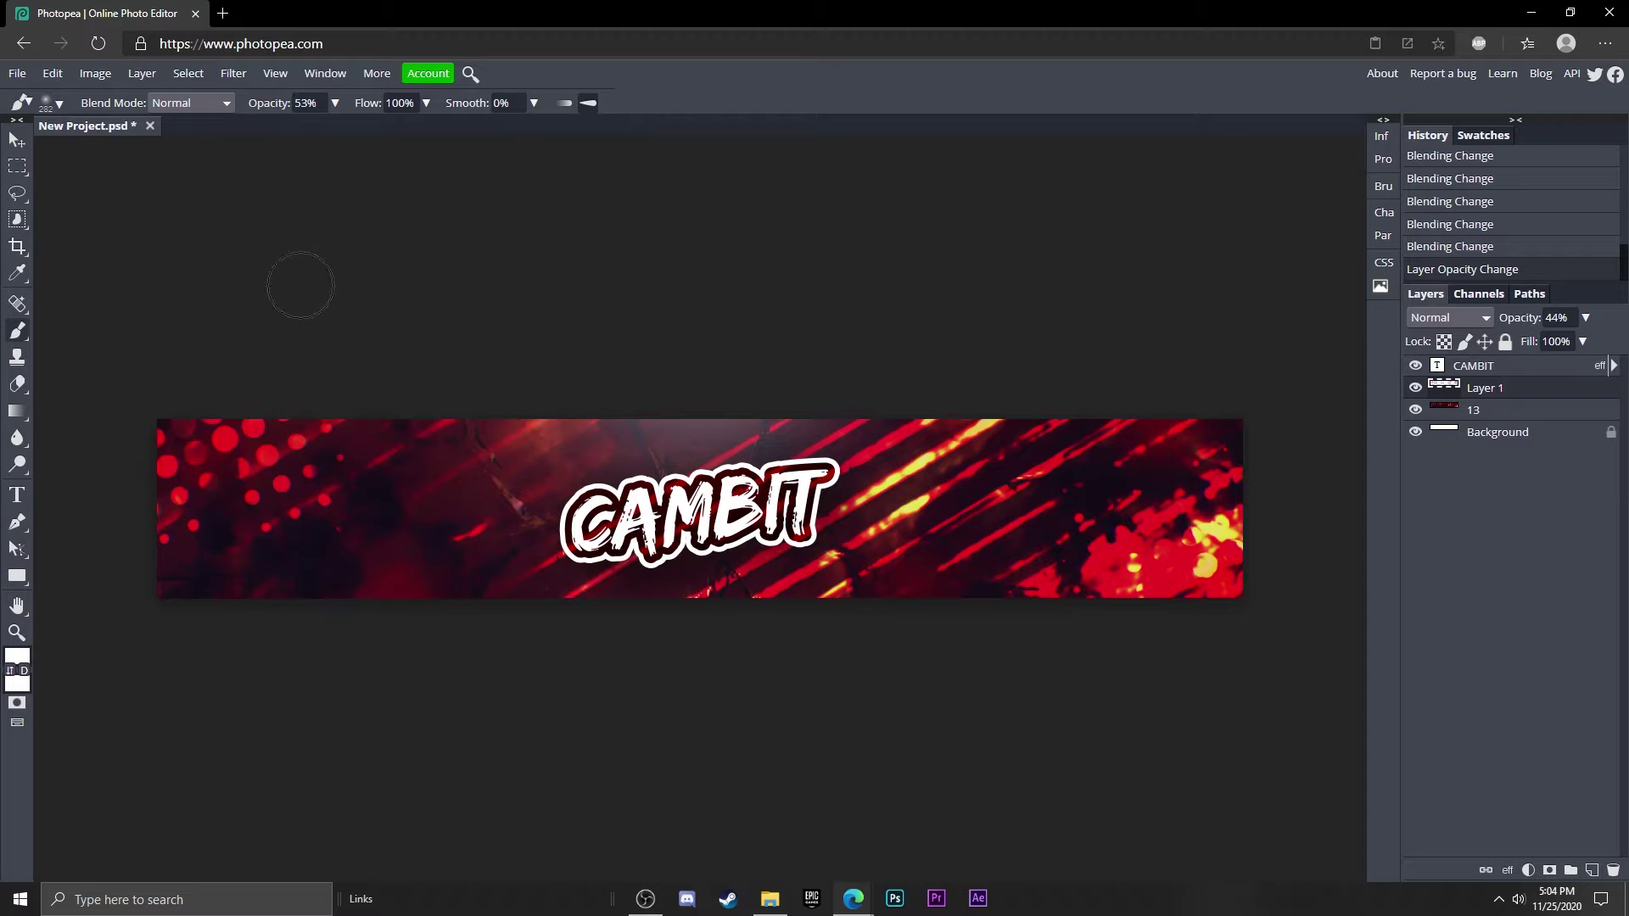
{"action": "left_click", "coordinate": [60, 103]}
{"action": "mouse_move", "coordinate": [164, 150]}
{"action": "left_mouse_down"}
{"action": "mouse_move", "coordinate": [198, 146]}
{"action": "mouse_move", "coordinate": [491, 320]}
{"action": "left_mouse_up"}
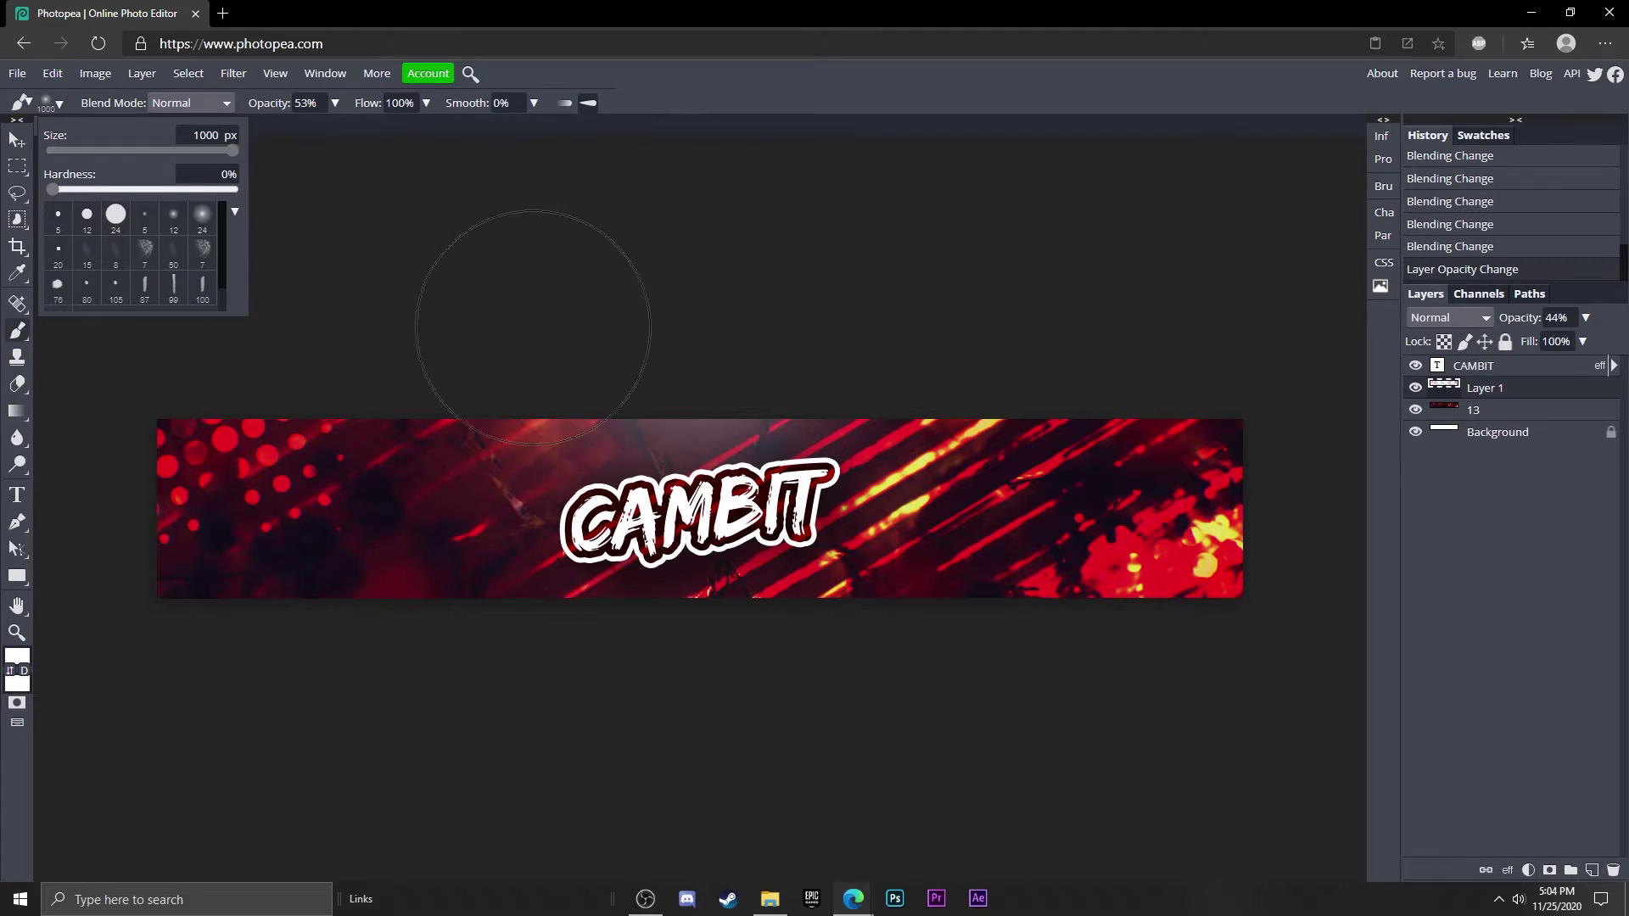
{"action": "left_click", "coordinate": [704, 322]}
{"action": "key", "text": "ctrl+z"}
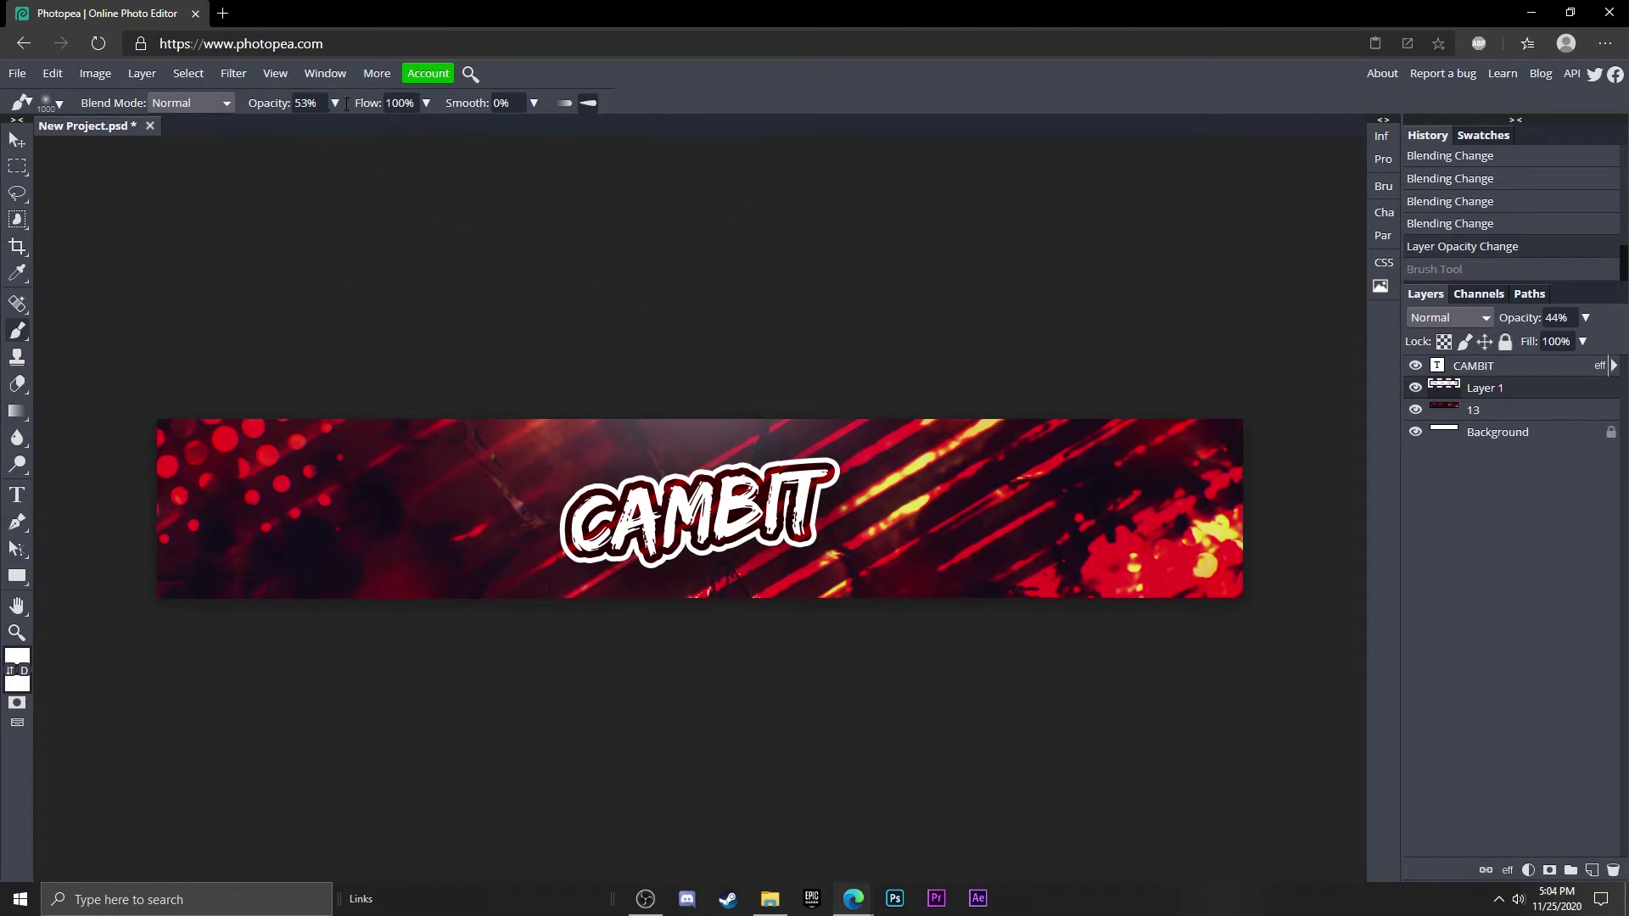
{"action": "left_click", "coordinate": [335, 103]}
{"action": "left_click_drag", "start_coordinate": [335, 134], "coordinate": [342, 133]}
{"action": "left_click", "coordinate": [704, 331]}
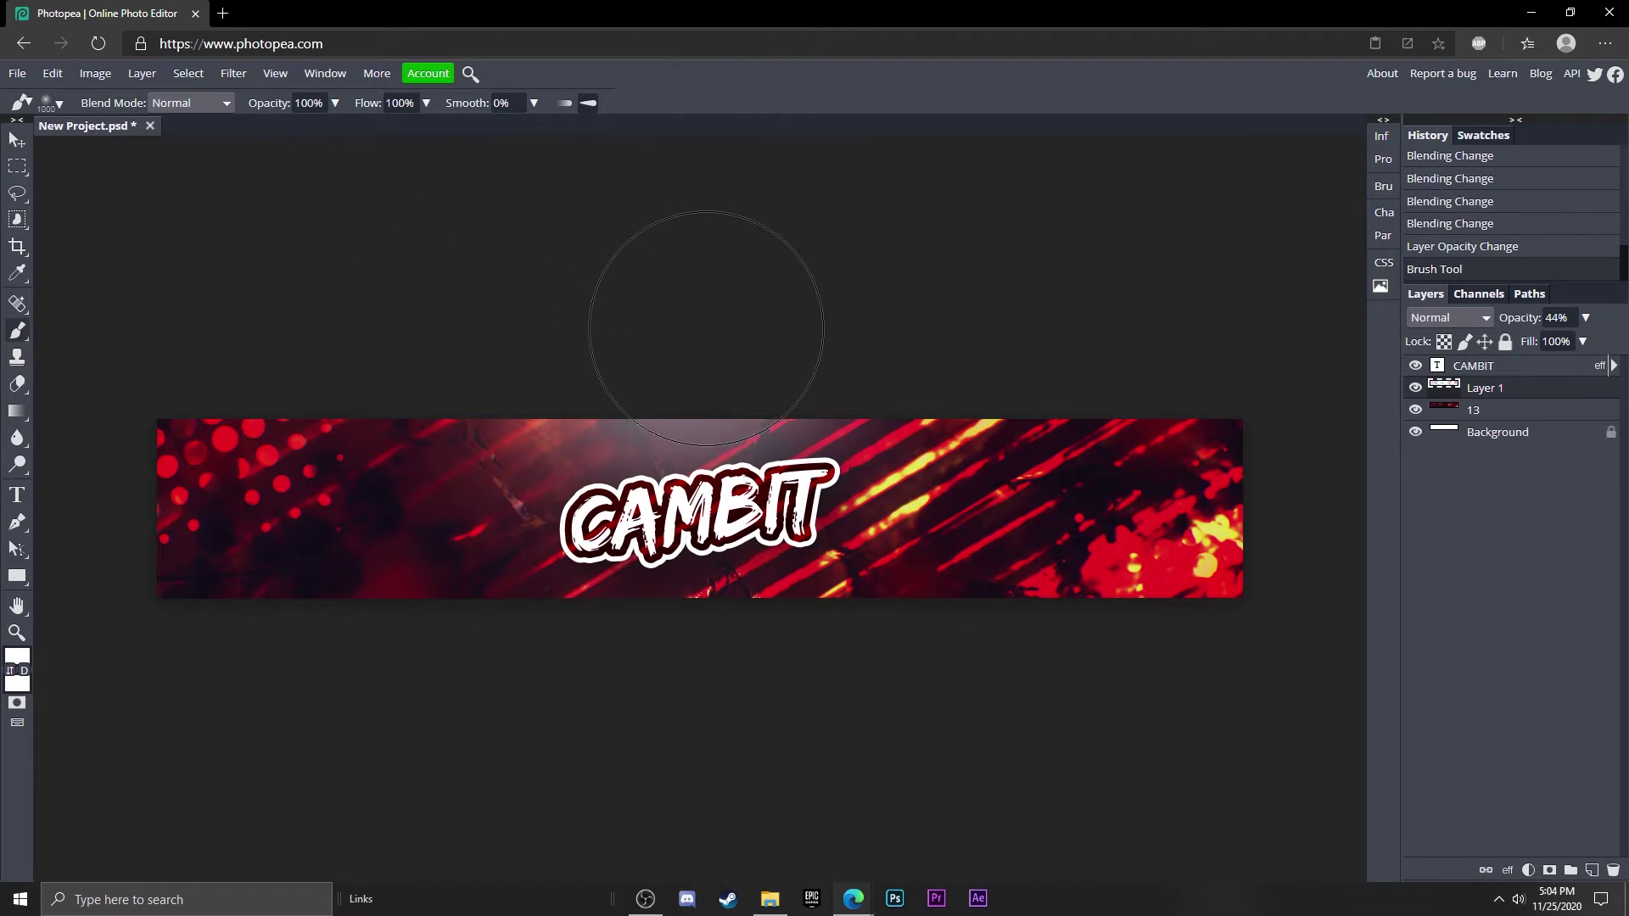
{"action": "key", "text": "ctrl+z"}
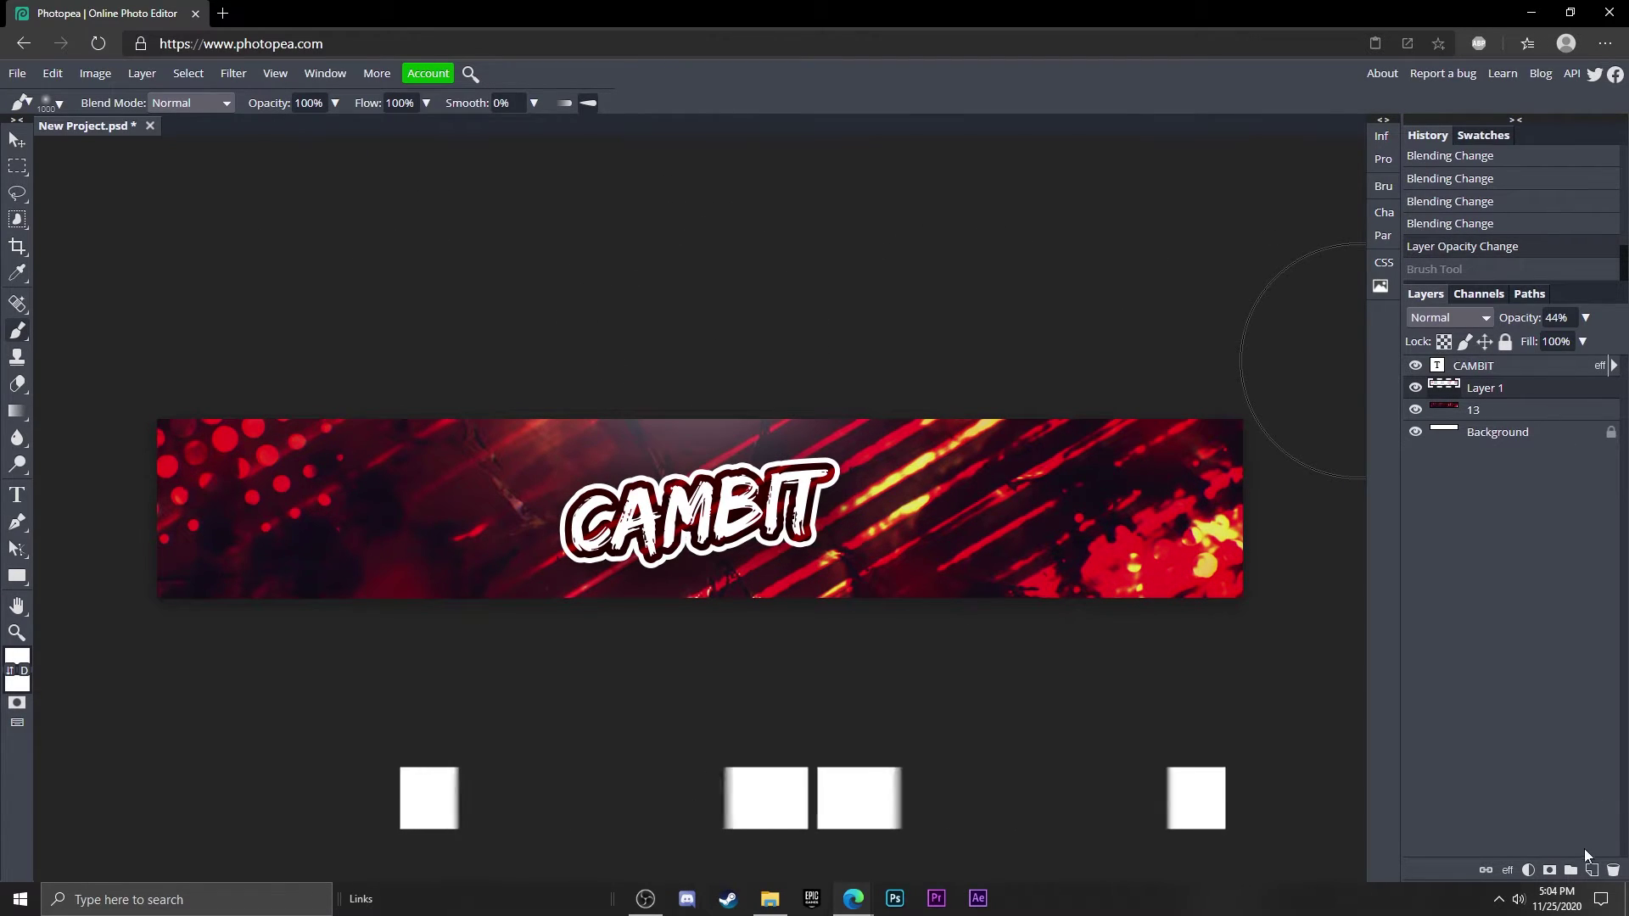
- Create Layer 2 and paint a soft white spotlight above CAMBIT
{"action": "left_click", "coordinate": [1592, 871]}
{"action": "left_click", "coordinate": [714, 366]}
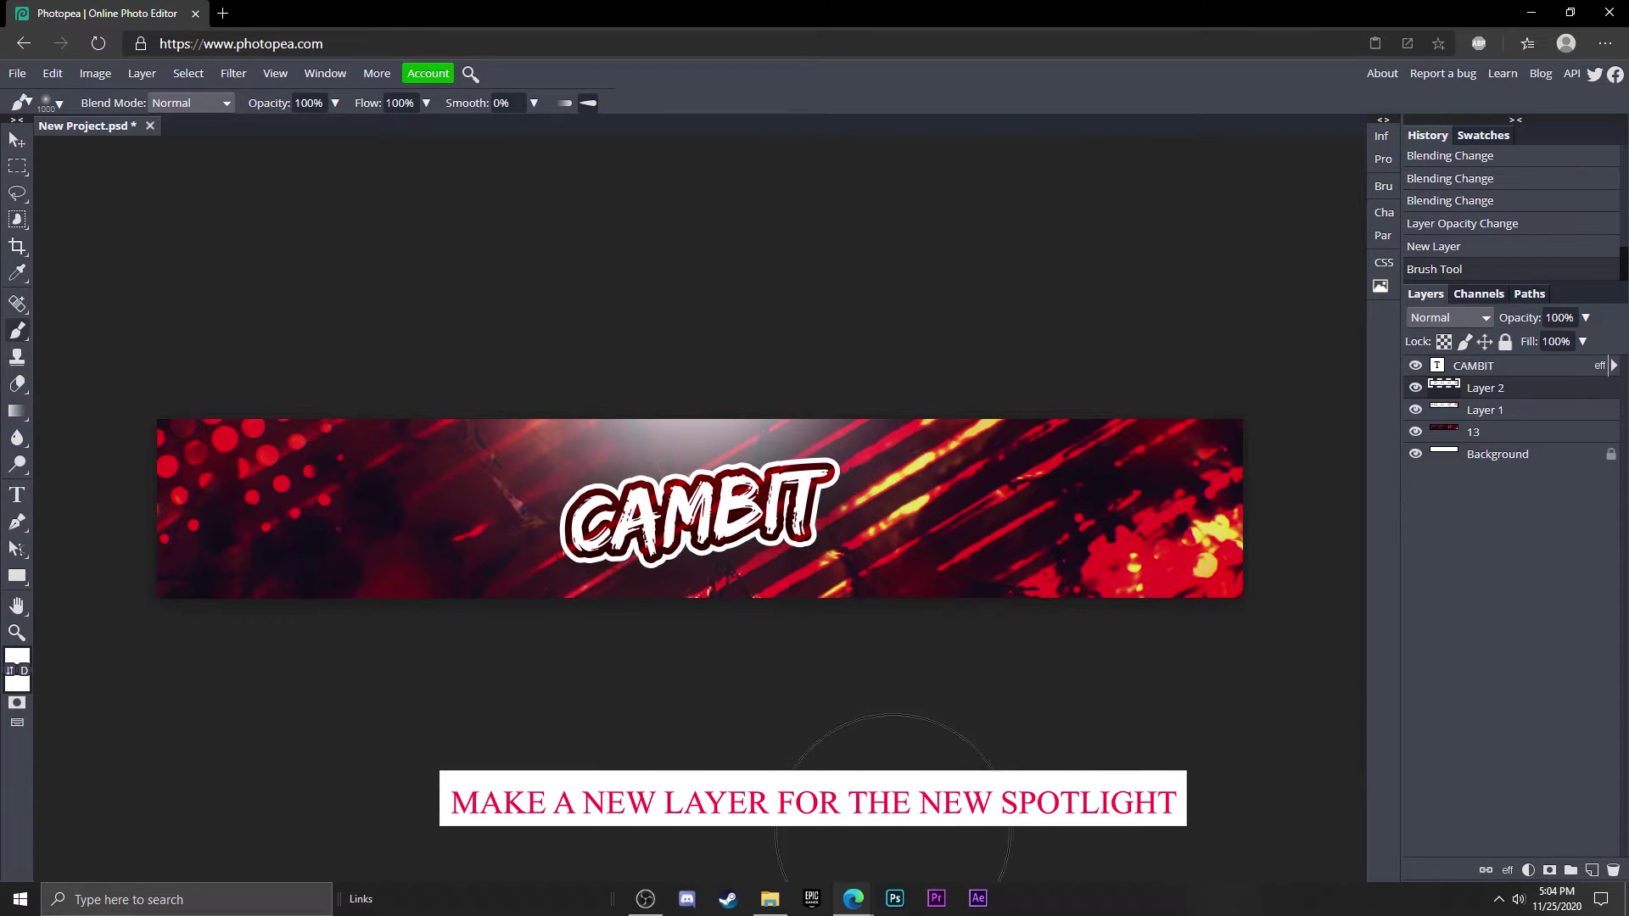
{"action": "key", "text": "ctrl+z"}
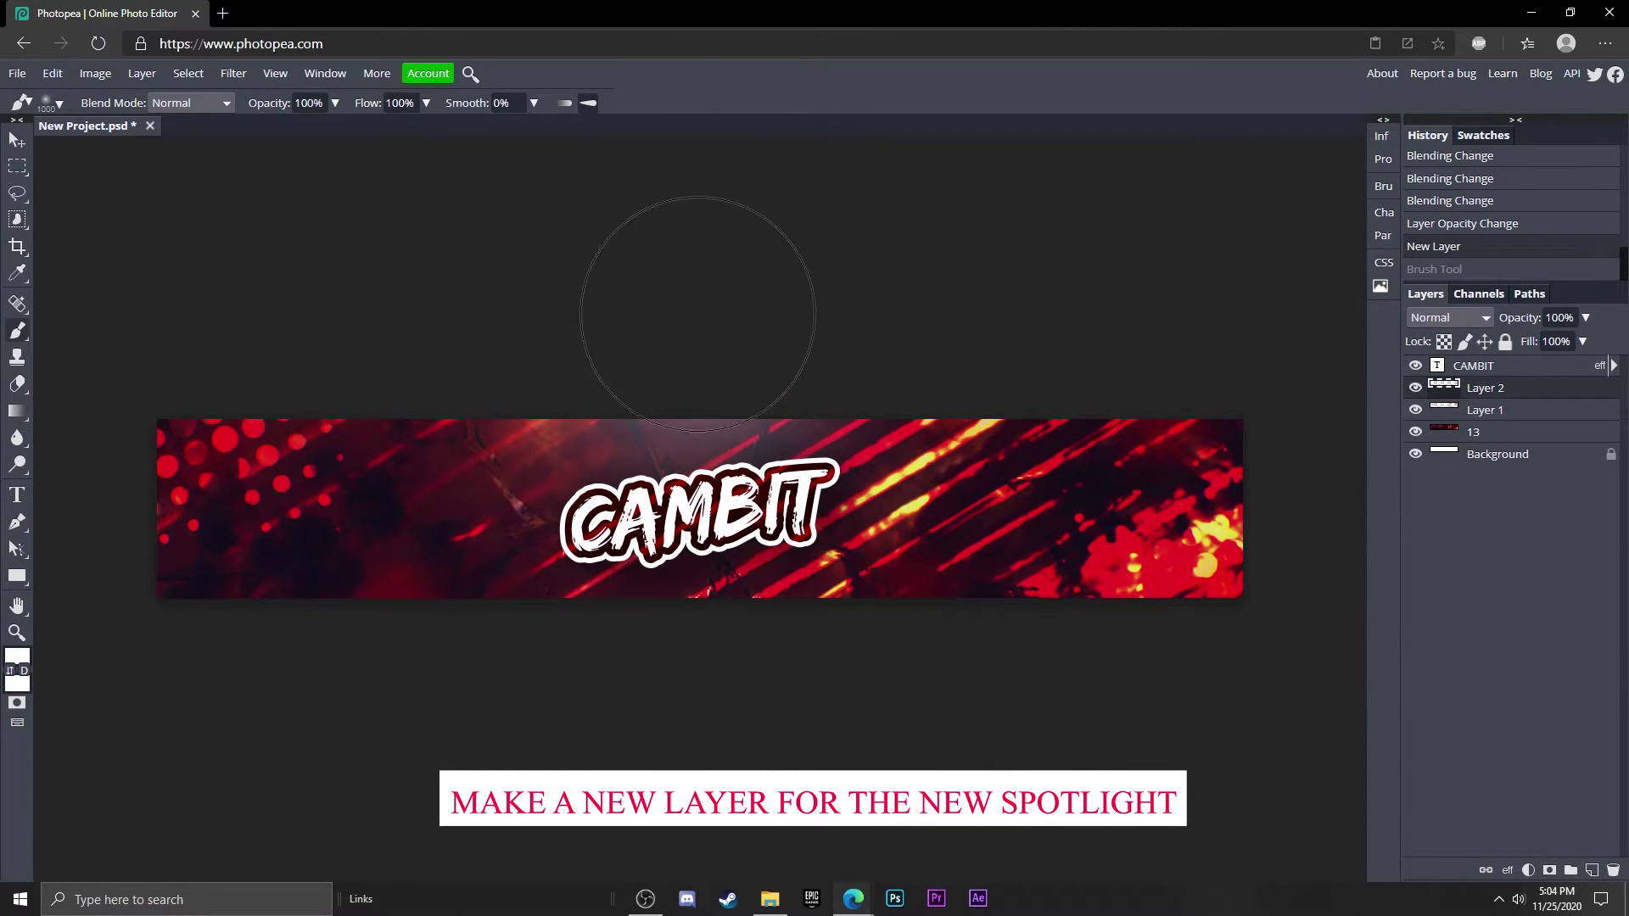
{"action": "key", "text": "ctrl+shift+z"}
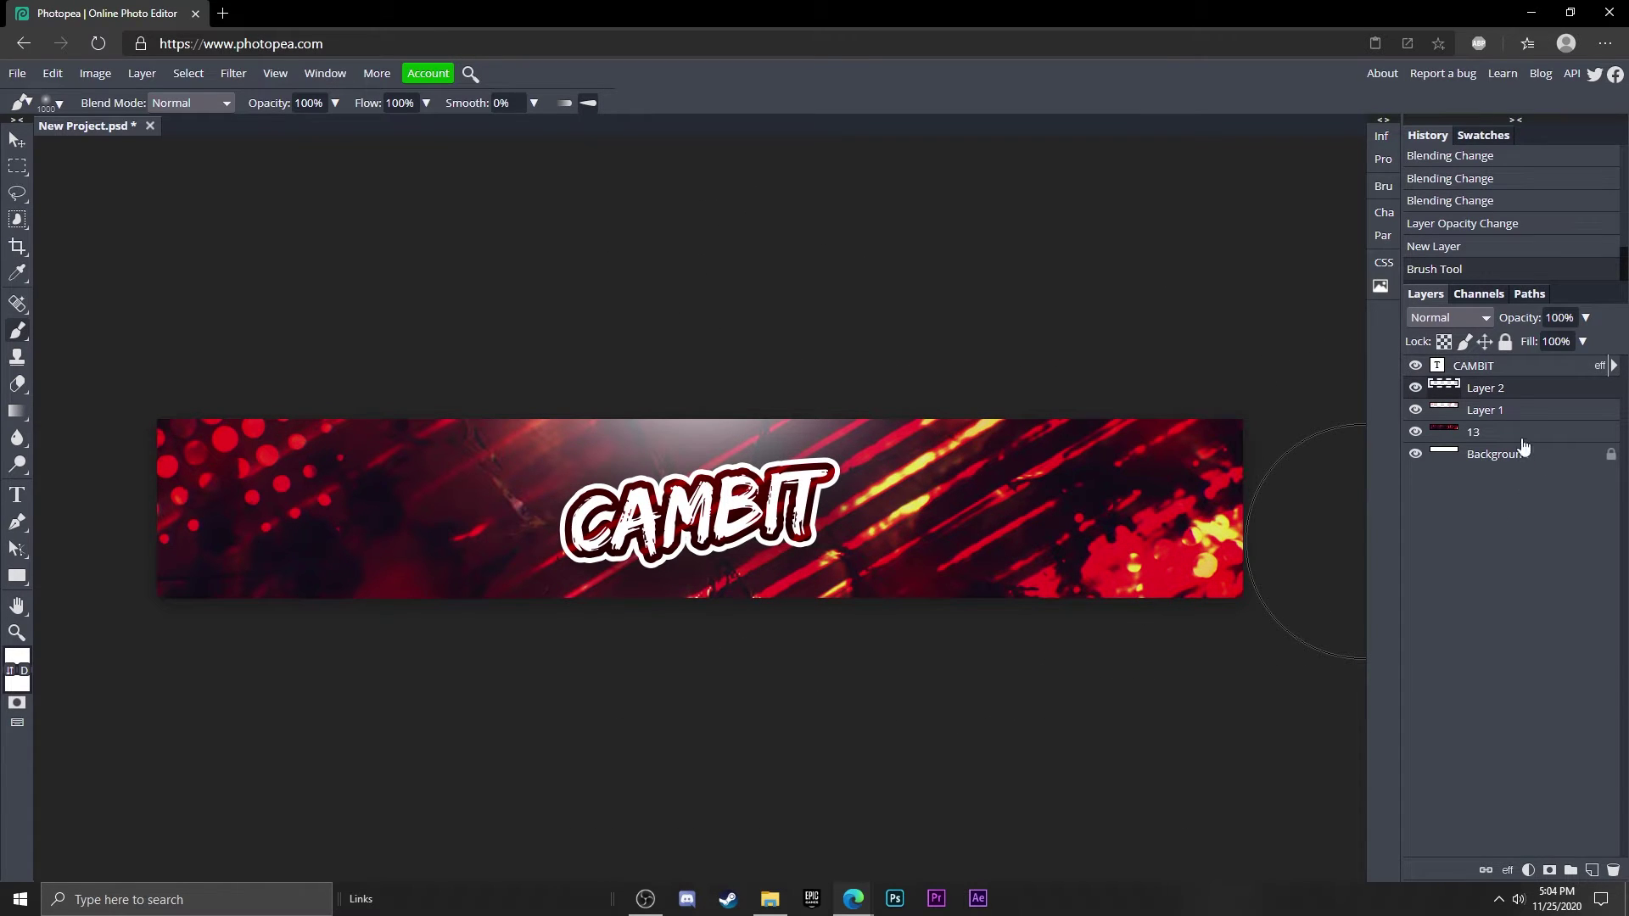
- Add a Brightness/Contrast layer above the CAMBIT text with brightness 39 and contrast -10
{"action": "left_click", "coordinate": [1510, 372]}
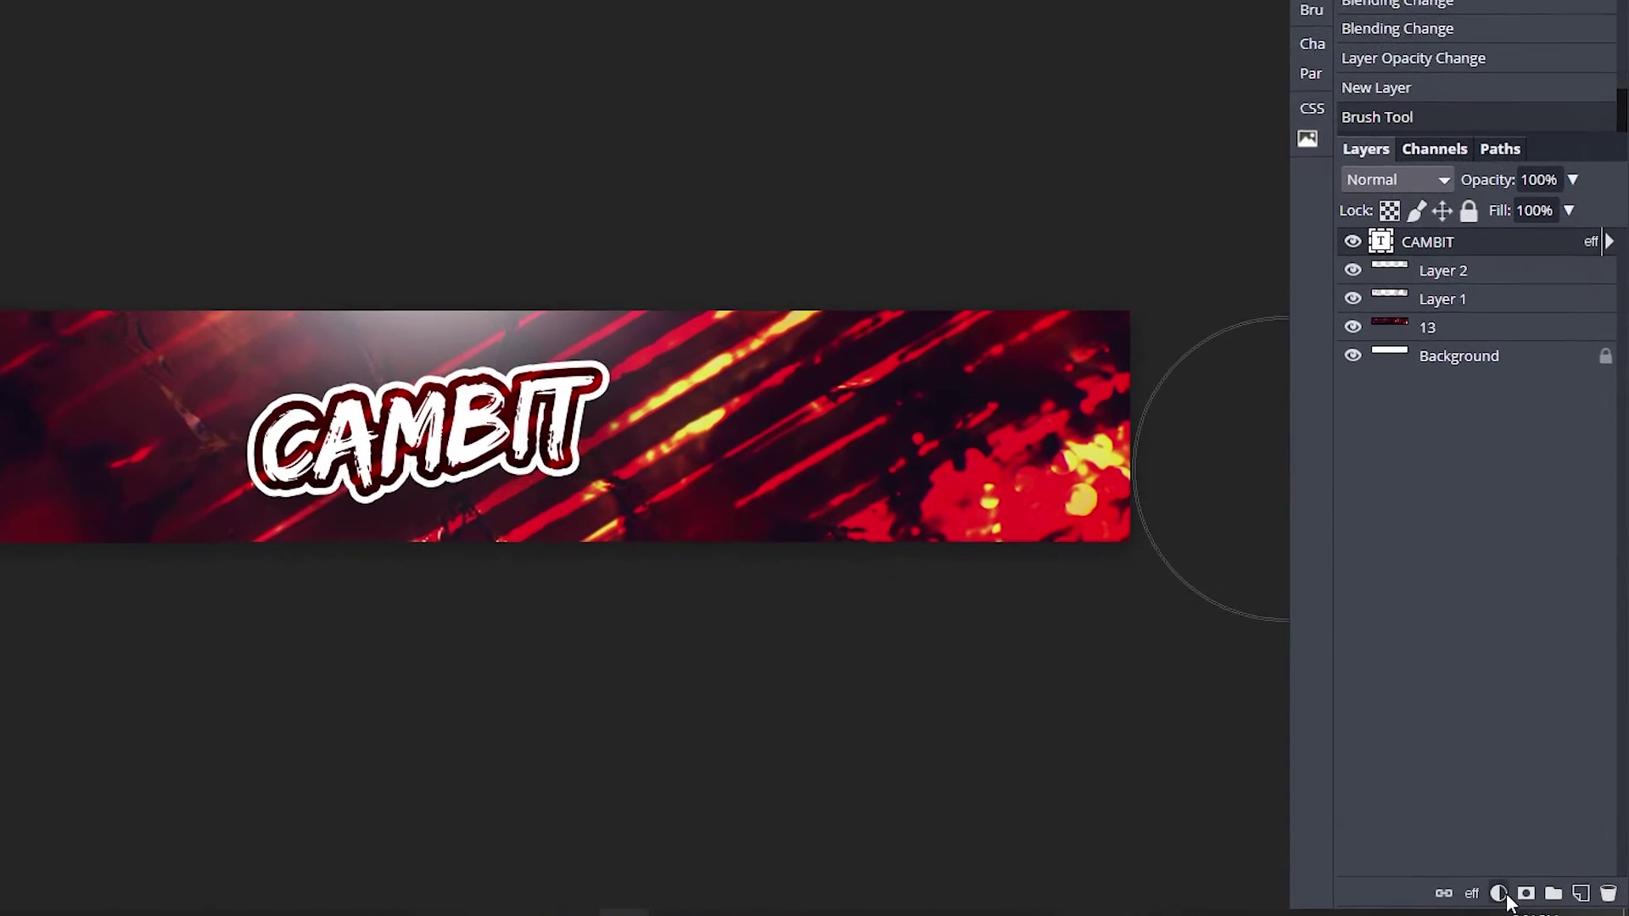
{"action": "left_click", "coordinate": [1529, 870]}
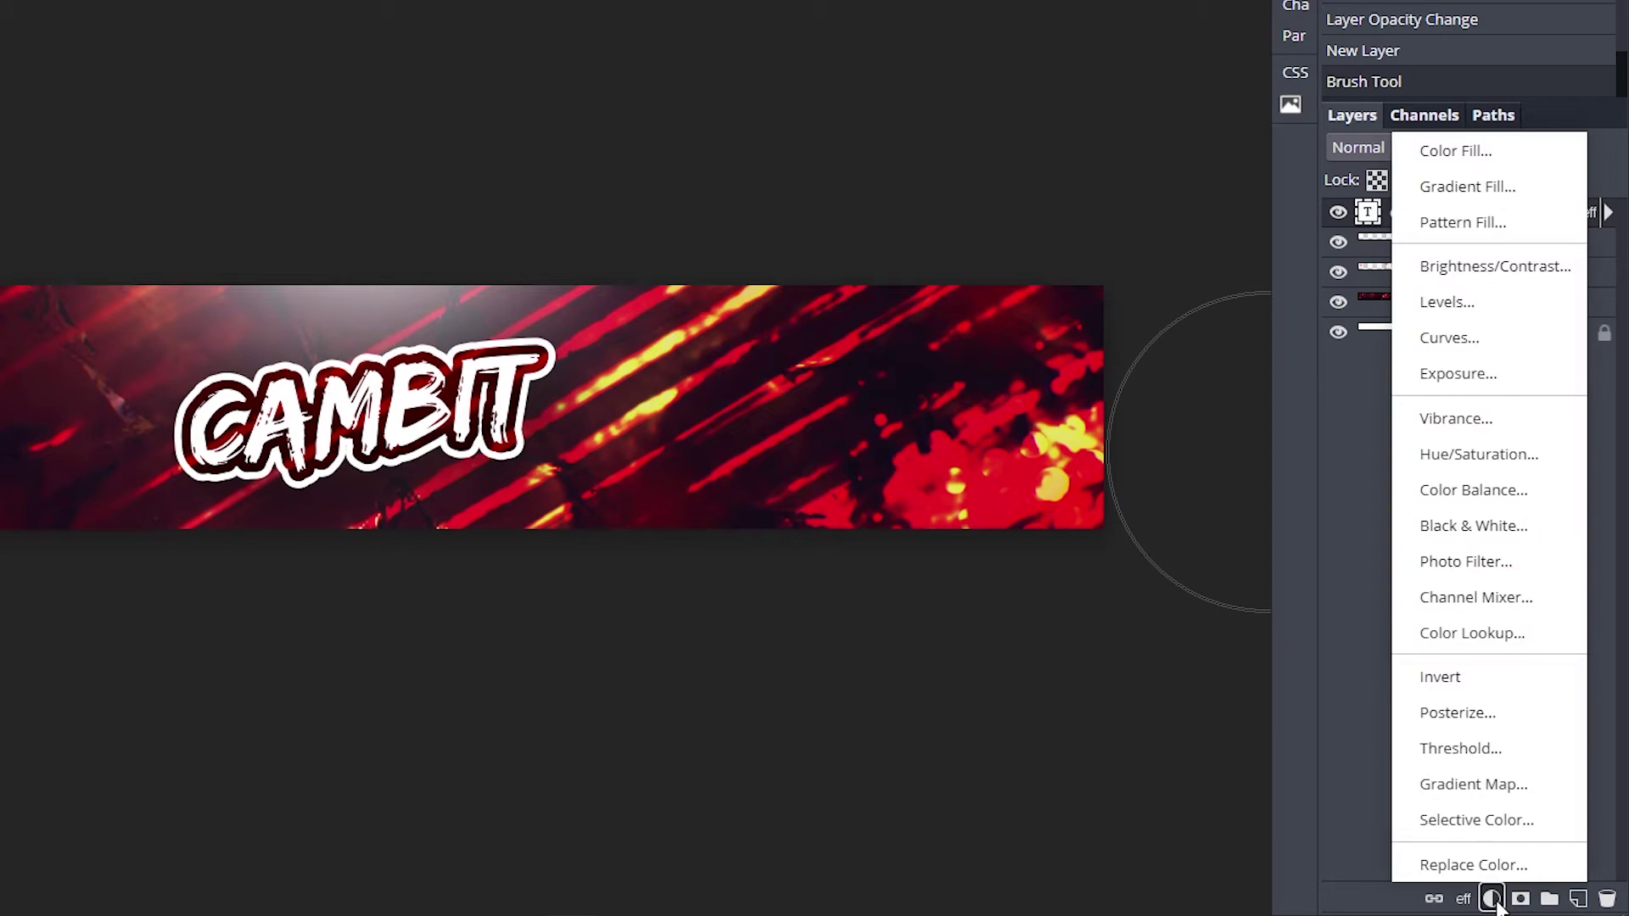
{"action": "left_click", "coordinate": [1491, 268]}
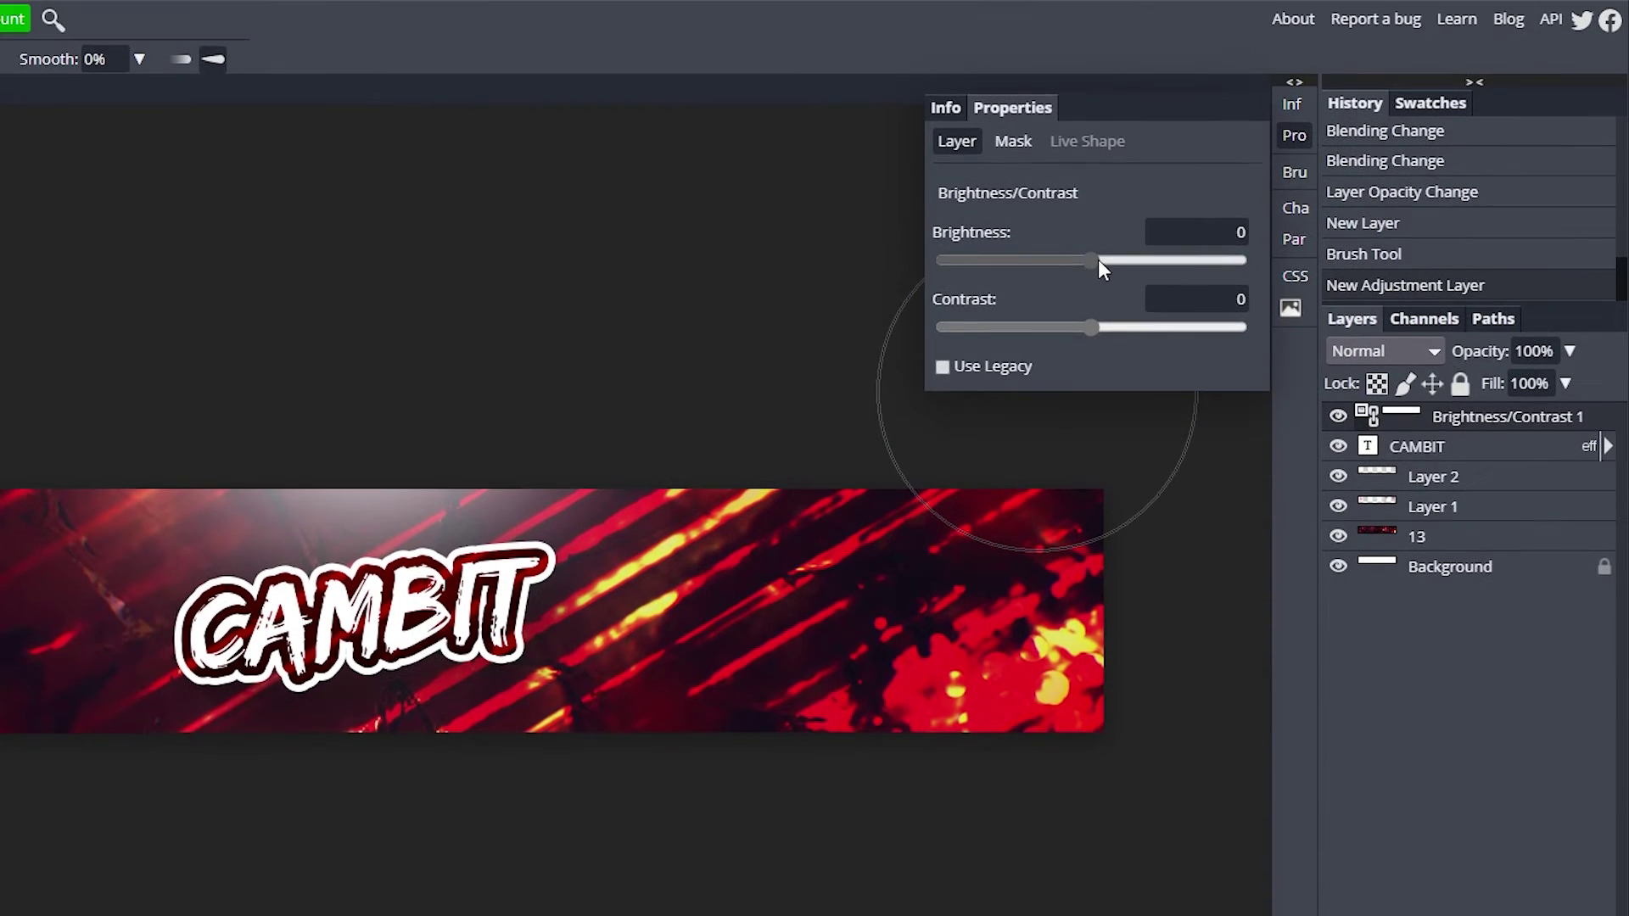
{"action": "mouse_move", "coordinate": [1098, 258]}
{"action": "left_mouse_down"}
{"action": "mouse_move", "coordinate": [1133, 253]}
{"action": "mouse_move", "coordinate": [1090, 327]}
{"action": "mouse_move", "coordinate": [1129, 259]}
{"action": "left_mouse_up"}
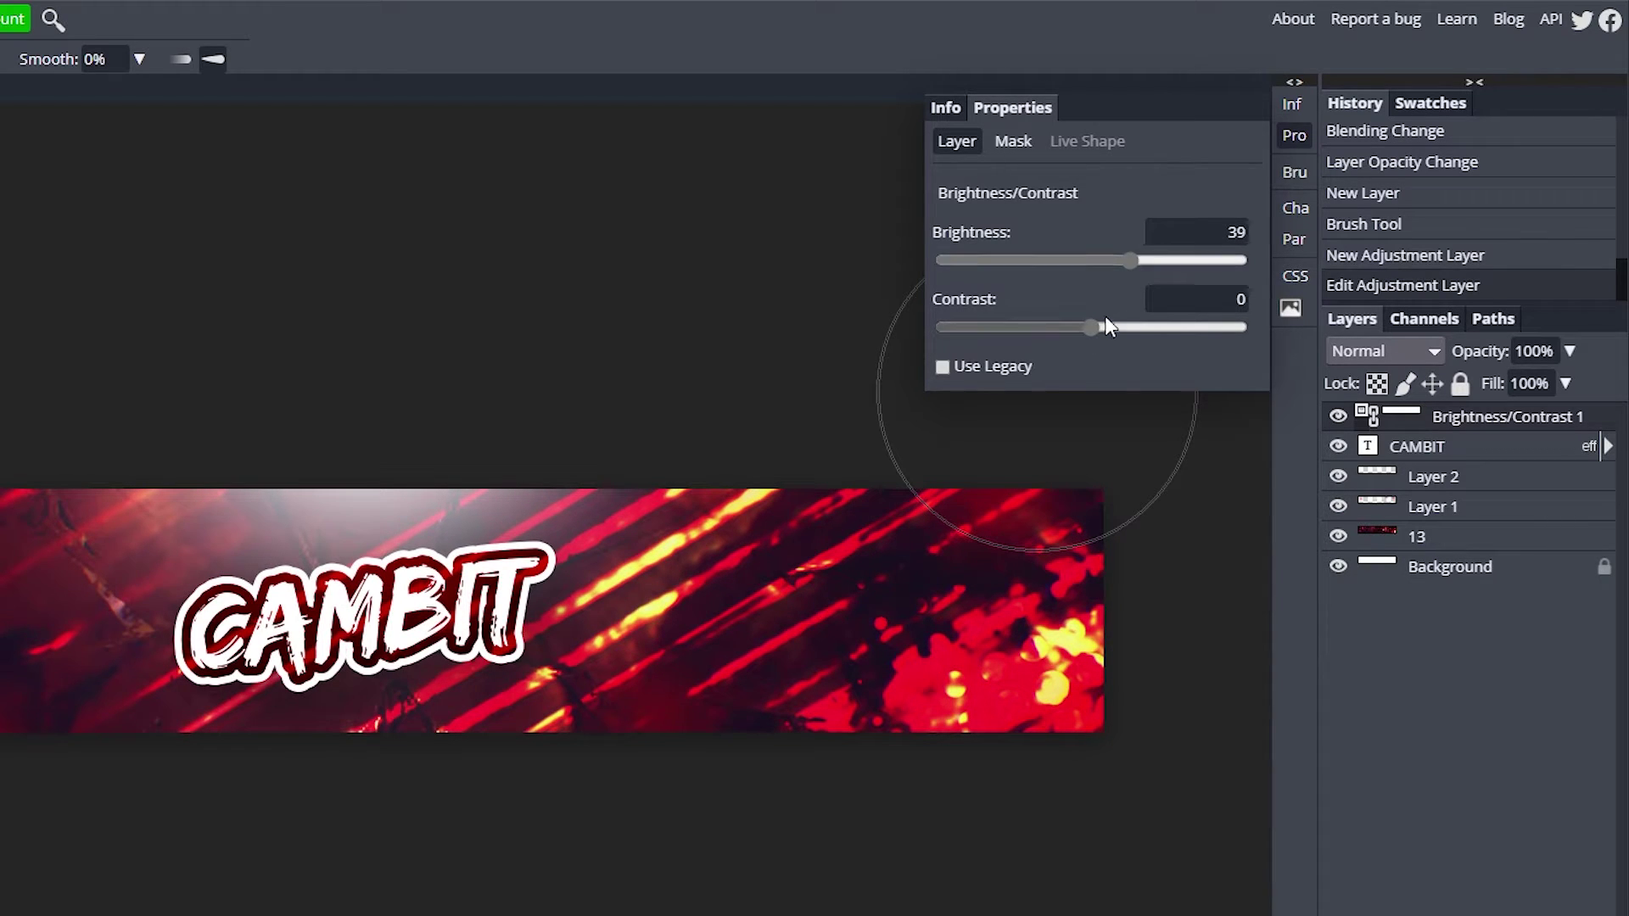
{"action": "mouse_move", "coordinate": [1092, 328]}
{"action": "left_mouse_down"}
{"action": "mouse_move", "coordinate": [1051, 321]}
{"action": "mouse_move", "coordinate": [1078, 324]}
{"action": "left_mouse_up"}
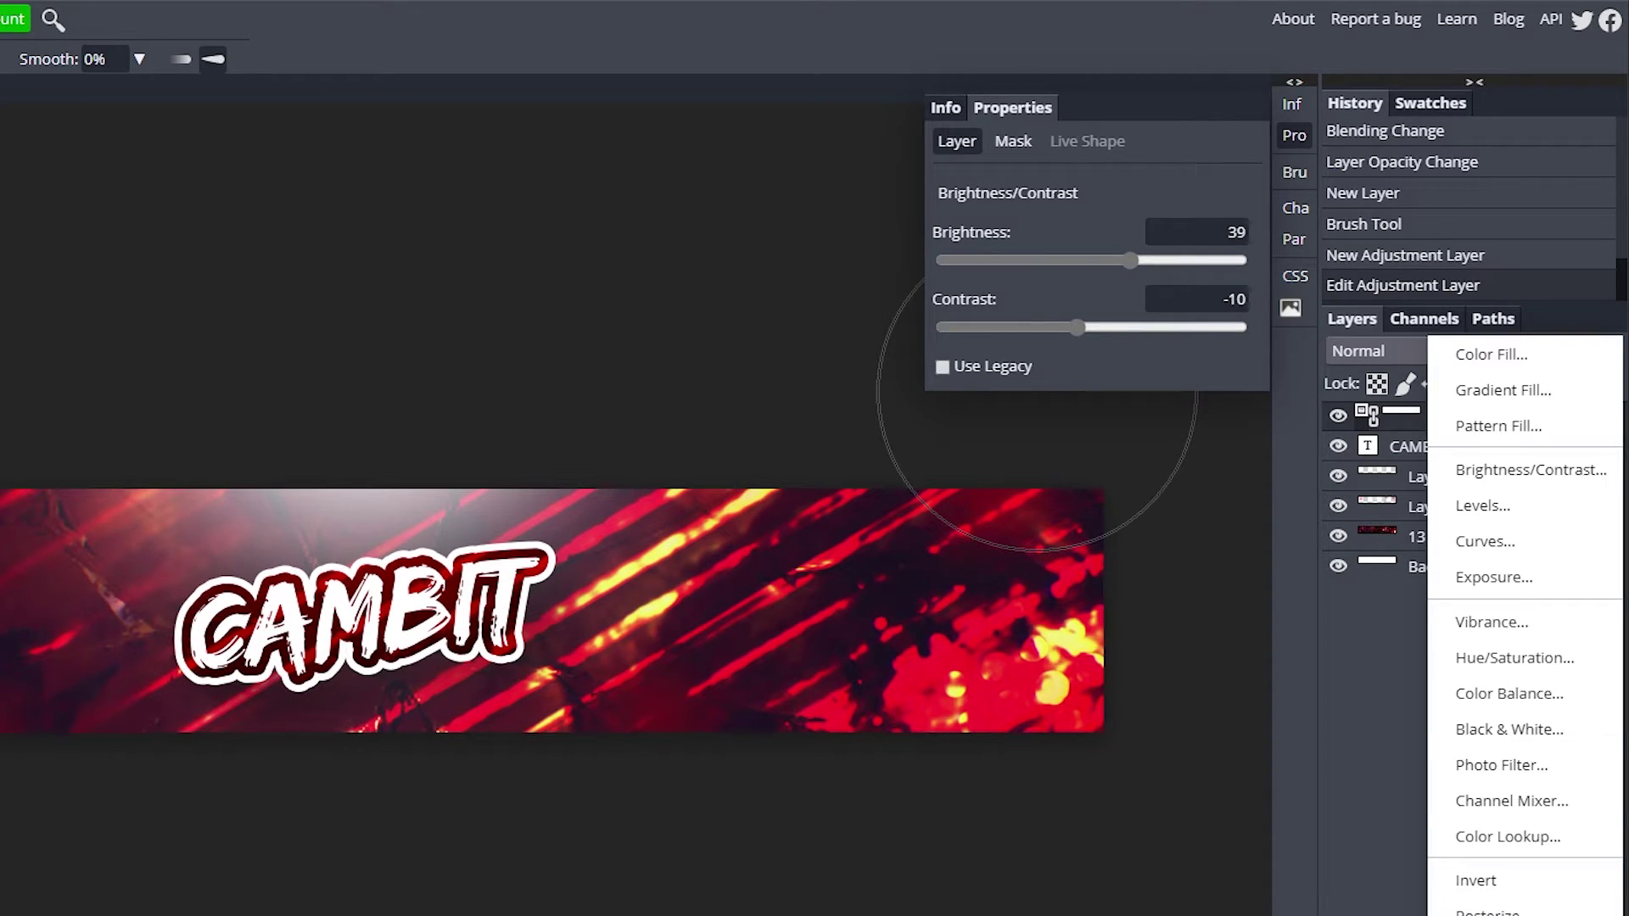
- Add a Curves adjustment layer and bend the Red channel into an S-curve
{"action": "left_click", "coordinate": [1495, 543]}
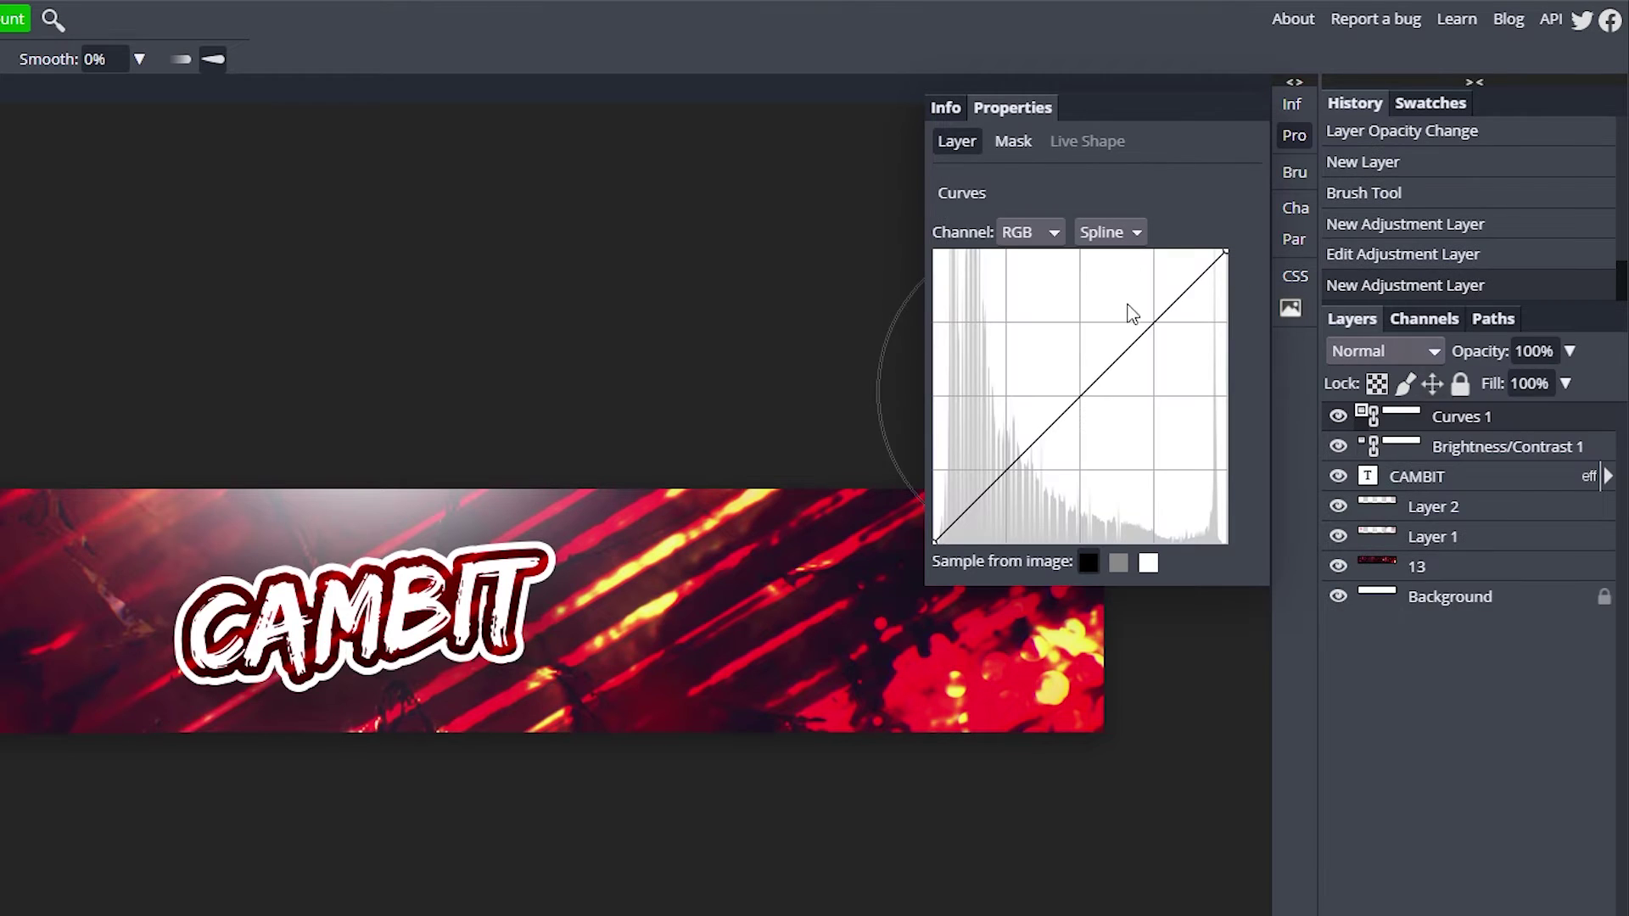
{"action": "left_click", "coordinate": [1053, 234]}
{"action": "left_click", "coordinate": [1028, 283]}
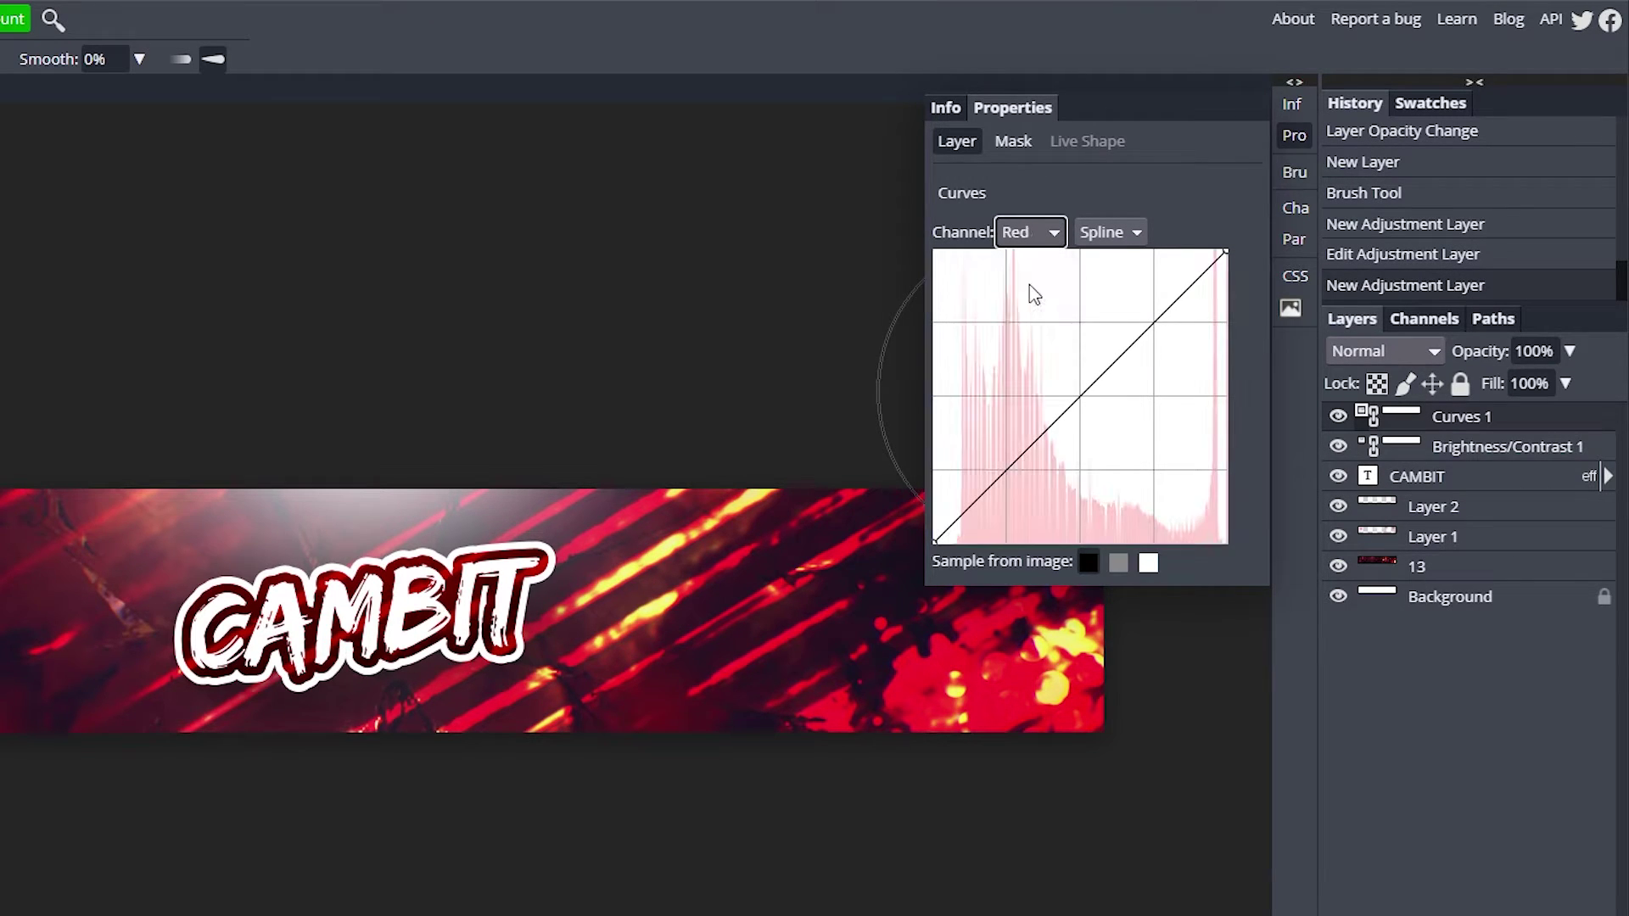
{"action": "left_click_drag", "start_coordinate": [1163, 320], "coordinate": [1157, 313]}
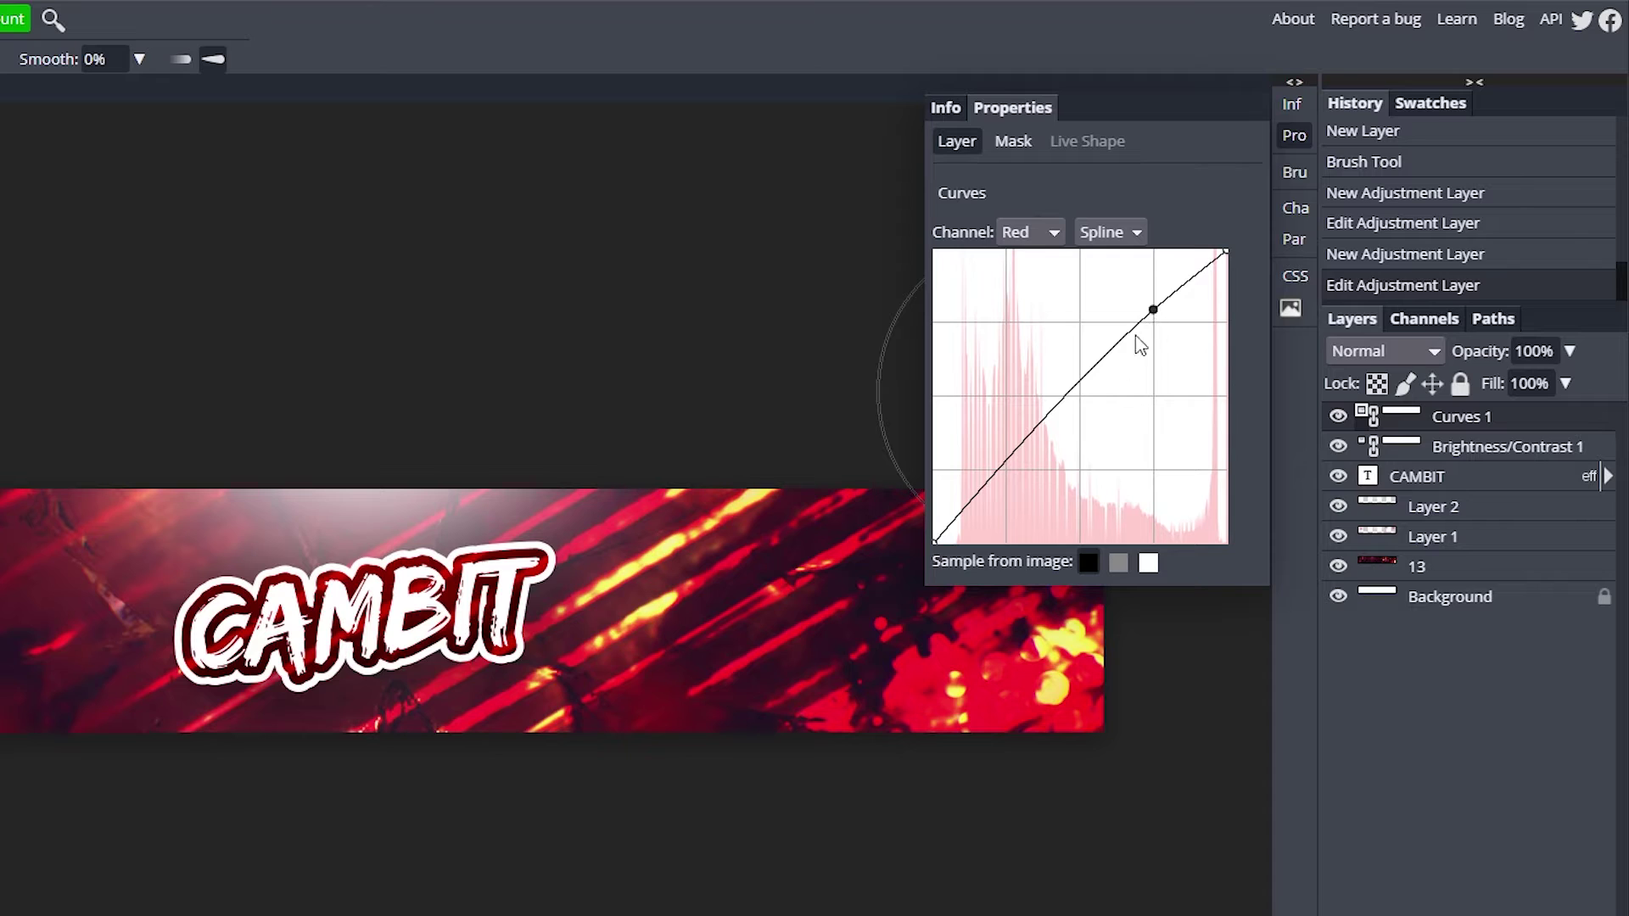
{"action": "left_click_drag", "start_coordinate": [1006, 463], "coordinate": [1008, 481]}
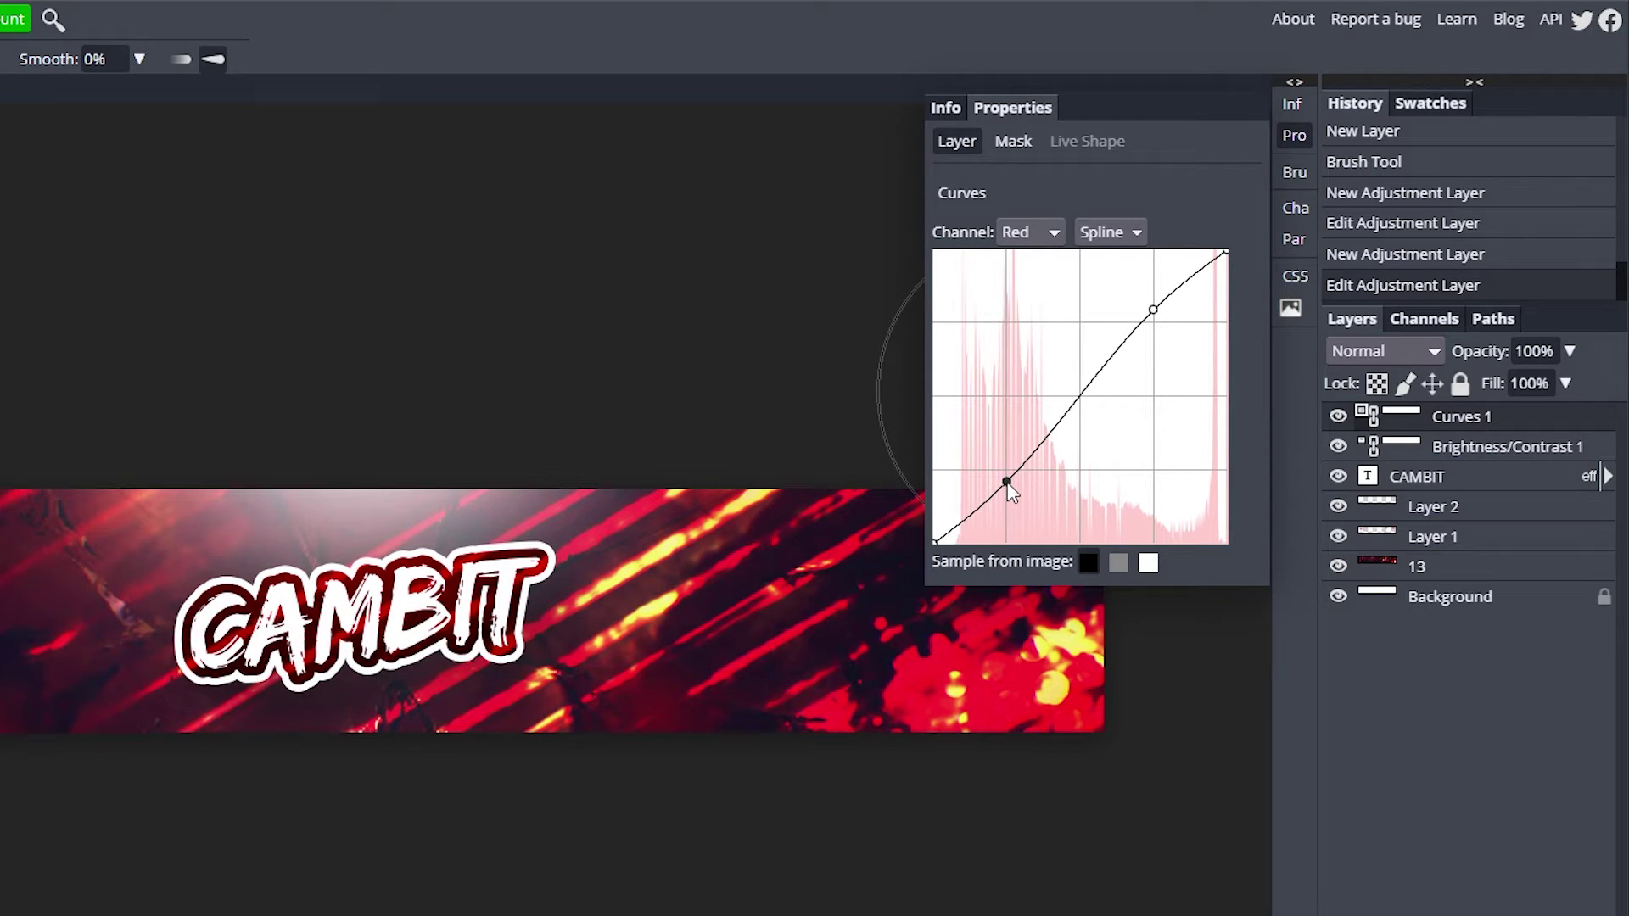
- Shape the Green channel curve into an S-curve with lowered shadows
{"action": "left_click", "coordinate": [1052, 233]}
{"action": "left_click", "coordinate": [1035, 302]}
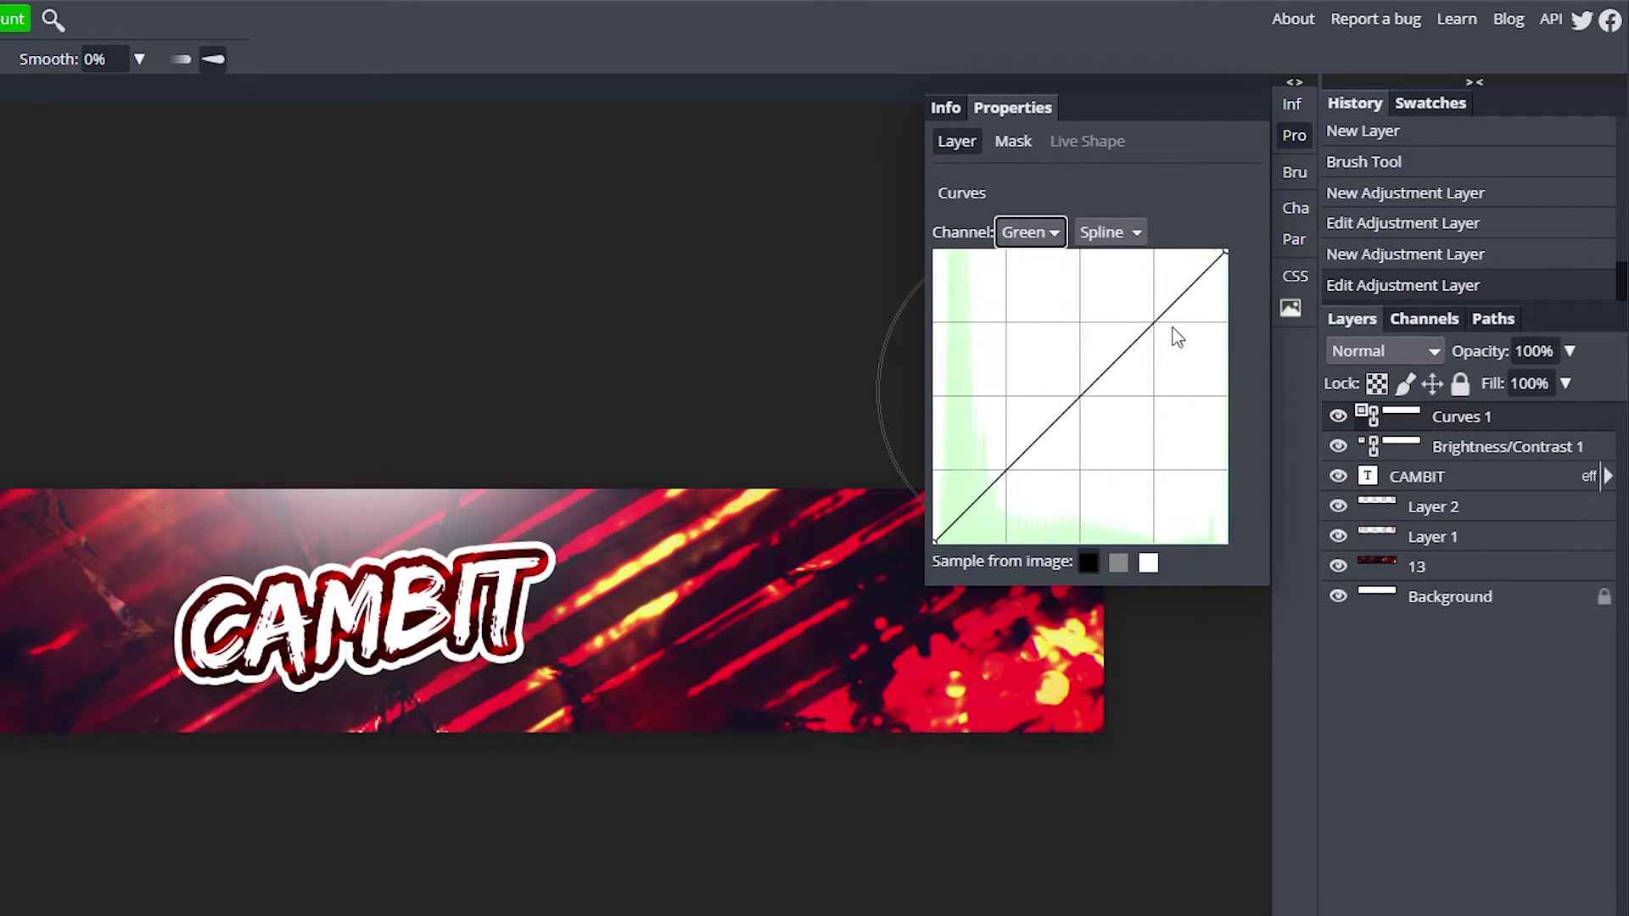
{"action": "left_click", "coordinate": [1156, 315]}
{"action": "left_click_drag", "start_coordinate": [1157, 315], "coordinate": [1155, 311]}
{"action": "left_click_drag", "start_coordinate": [1006, 467], "coordinate": [1008, 479]}
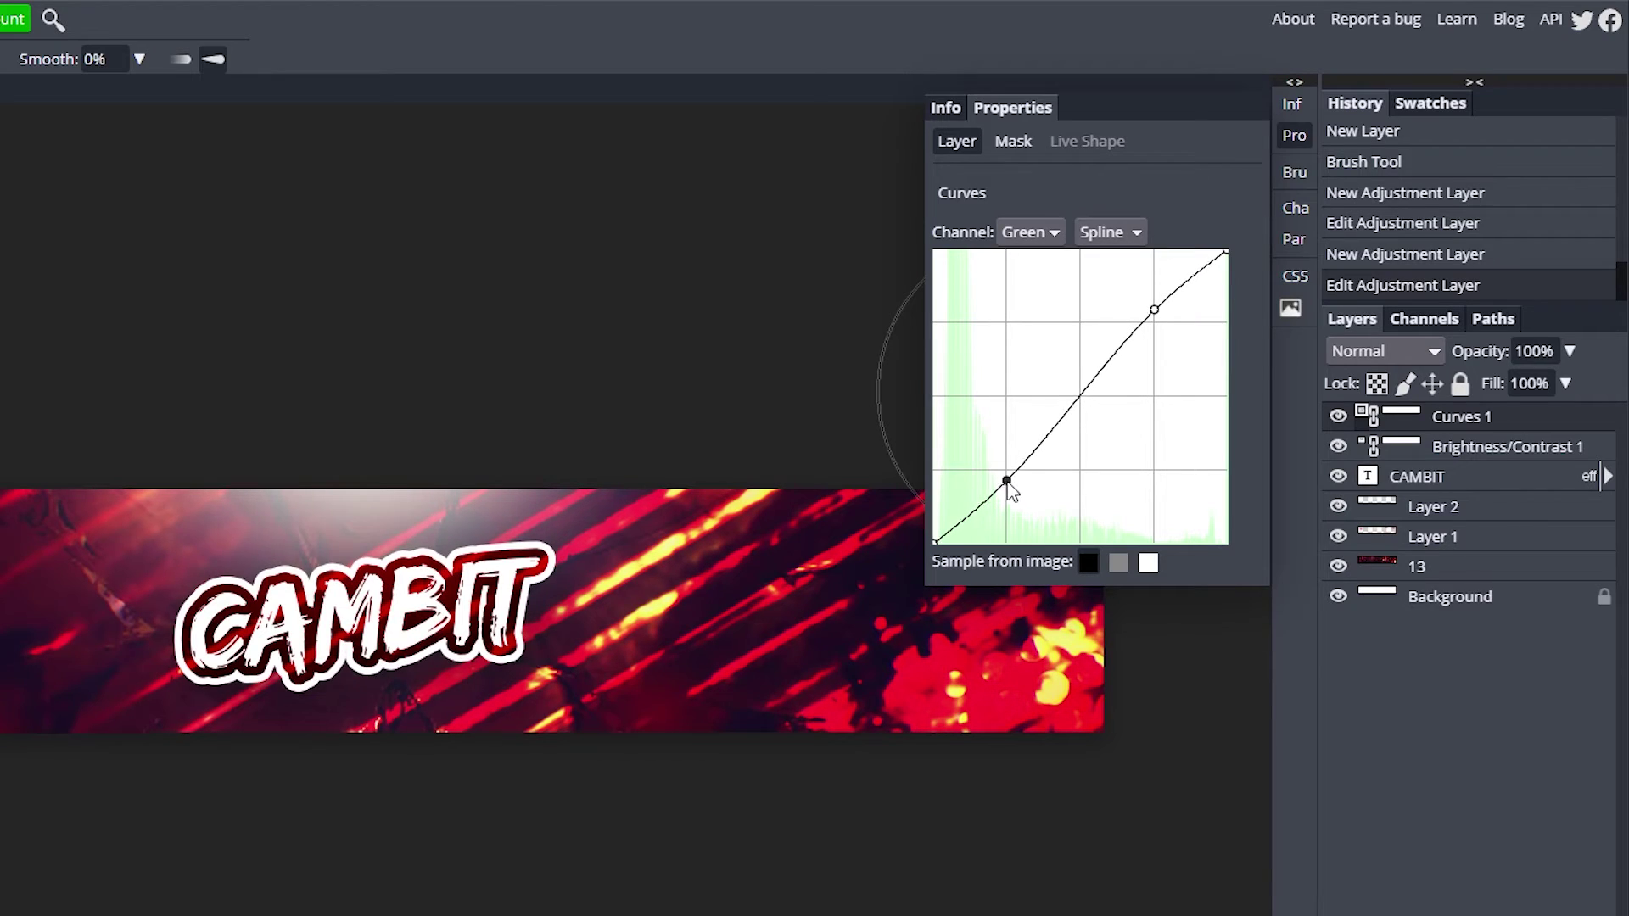
- Lift the Blue channel curve upward, then toggle Curves 1 to compare before and after
{"action": "left_click", "coordinate": [1030, 232]}
{"action": "left_click", "coordinate": [1027, 323]}
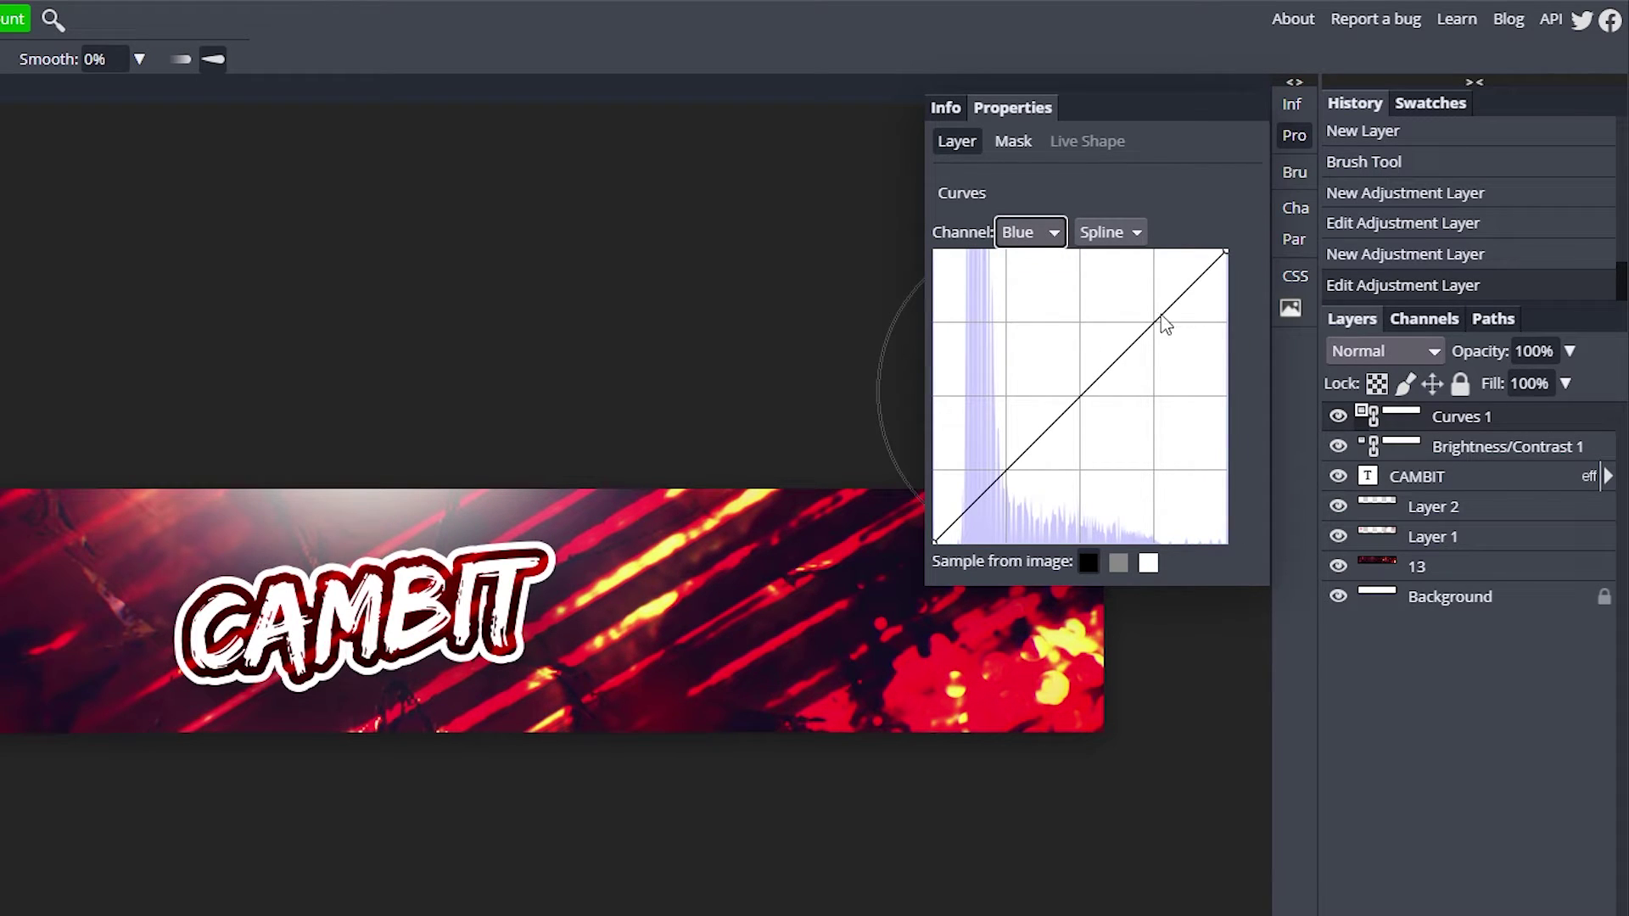
{"action": "left_click_drag", "start_coordinate": [1161, 316], "coordinate": [1155, 311]}
{"action": "left_click_drag", "start_coordinate": [1000, 465], "coordinate": [1002, 456]}
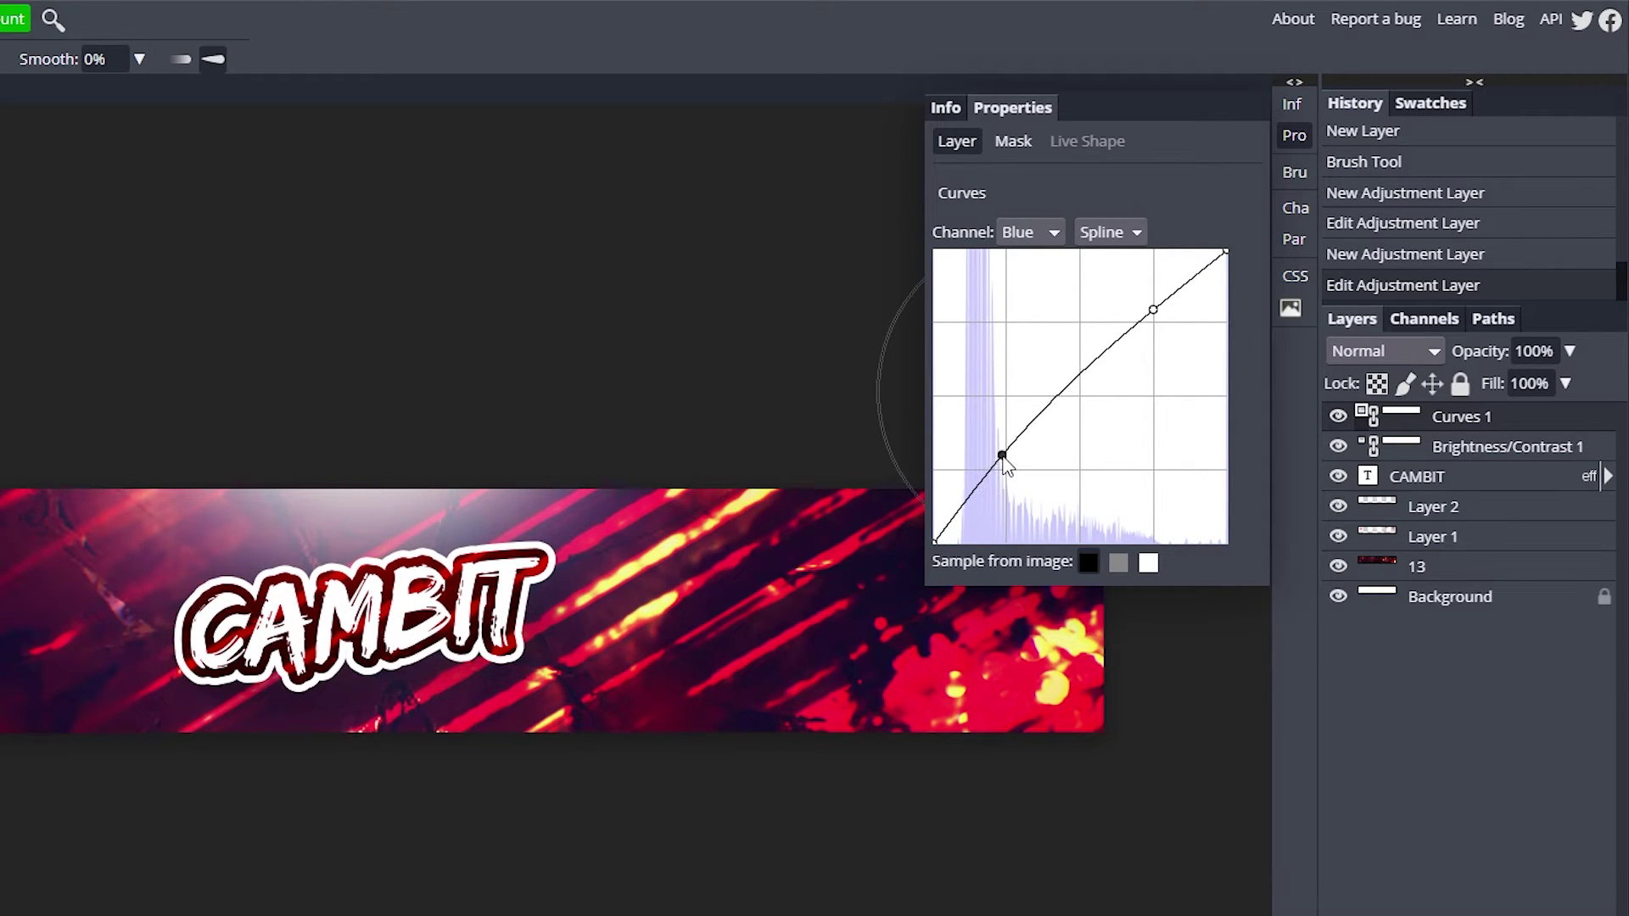
{"action": "left_click", "coordinate": [1294, 136]}
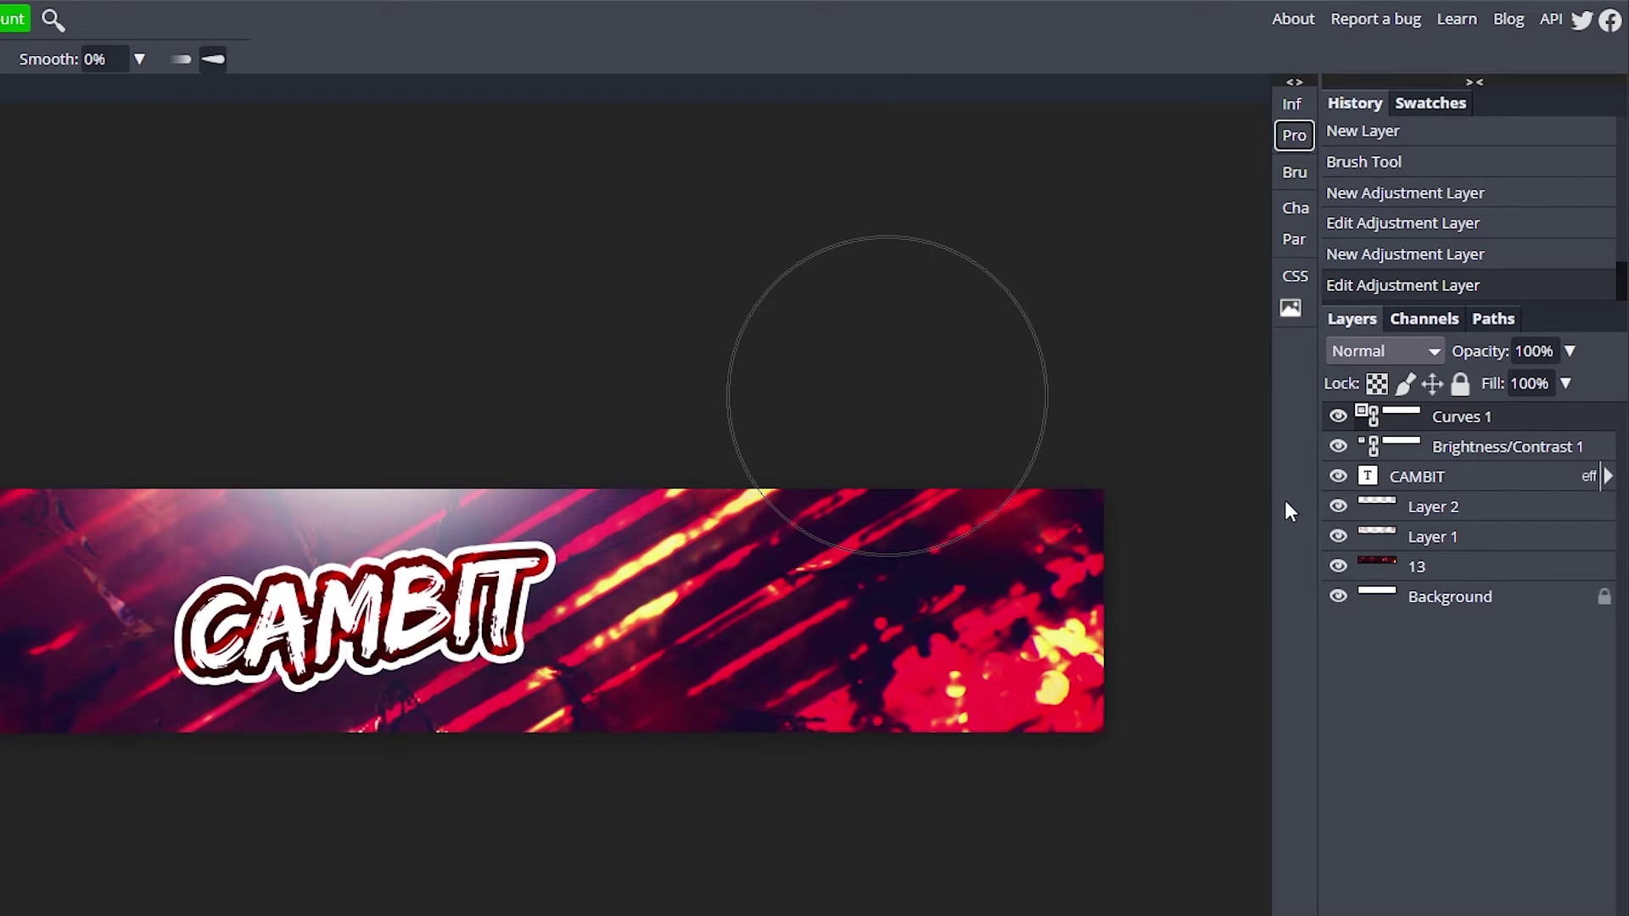
{"action": "left_click", "coordinate": [1338, 418]}
{"action": "left_click", "coordinate": [1337, 417]}
{"action": "left_click", "coordinate": [1337, 418]}
{"action": "left_click", "coordinate": [1337, 418]}
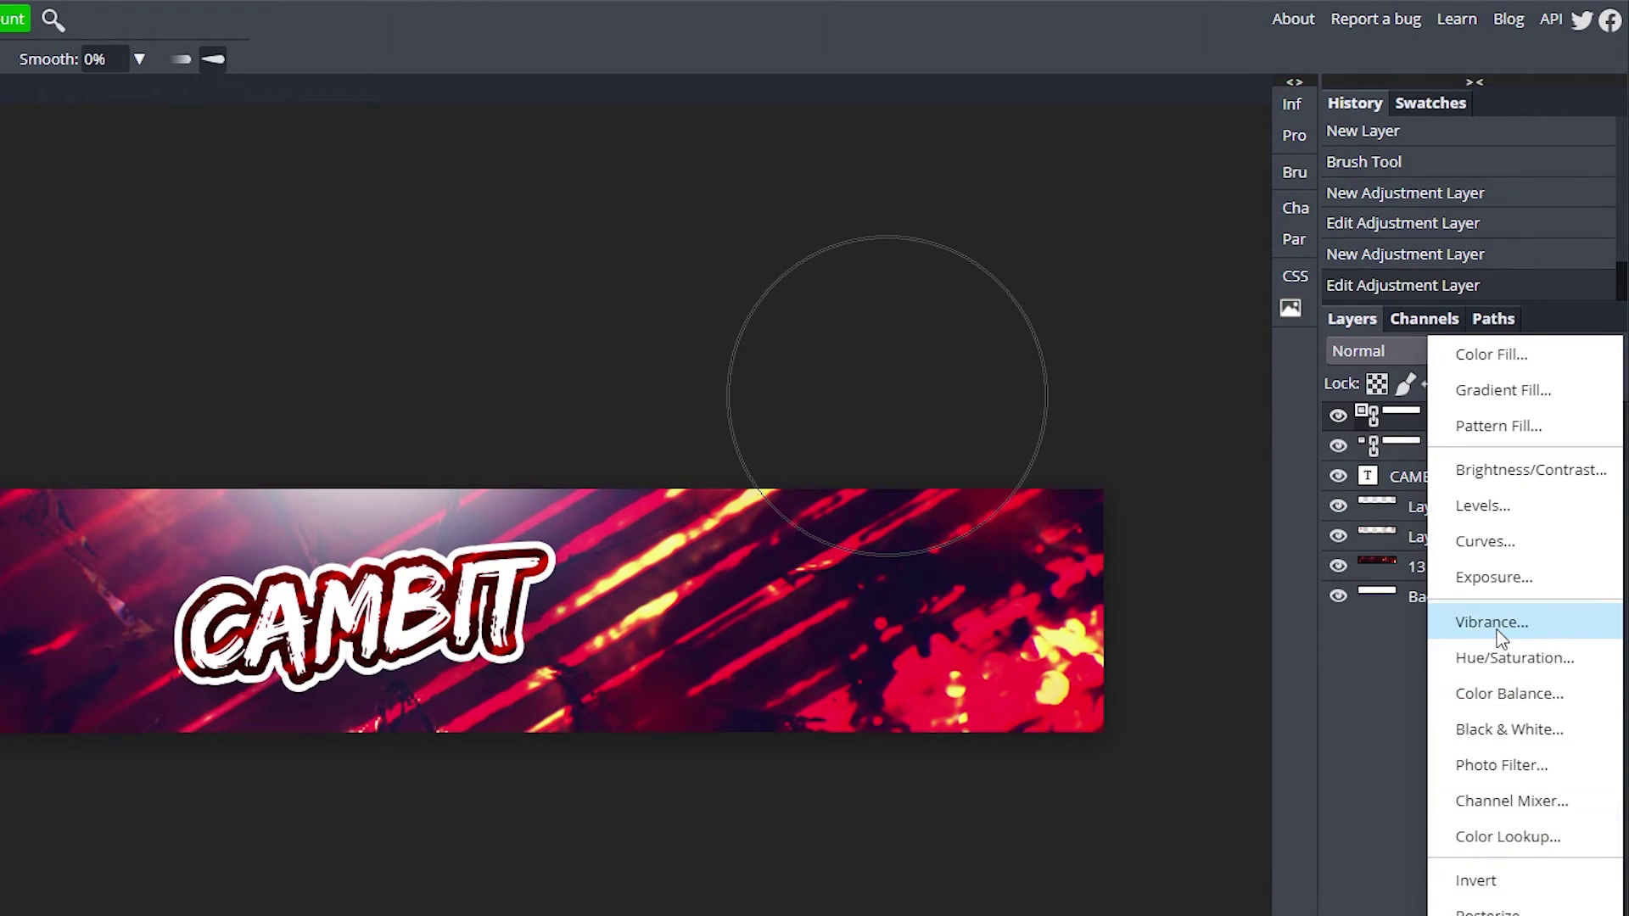
- Add a Vibrance adjustment layer with vibrance 15 and saturation -10
{"action": "left_click", "coordinate": [1499, 638]}
{"action": "left_click_drag", "start_coordinate": [1091, 263], "coordinate": [1114, 260]}
{"action": "mouse_move", "coordinate": [1091, 327]}
{"action": "left_mouse_down"}
{"action": "mouse_move", "coordinate": [1057, 325]}
{"action": "mouse_move", "coordinate": [1077, 326]}
{"action": "left_mouse_up"}
- Toggle Vibrance 1 to compare its effect, then reselect the CAMBIT text layer
{"action": "left_click", "coordinate": [1345, 420]}
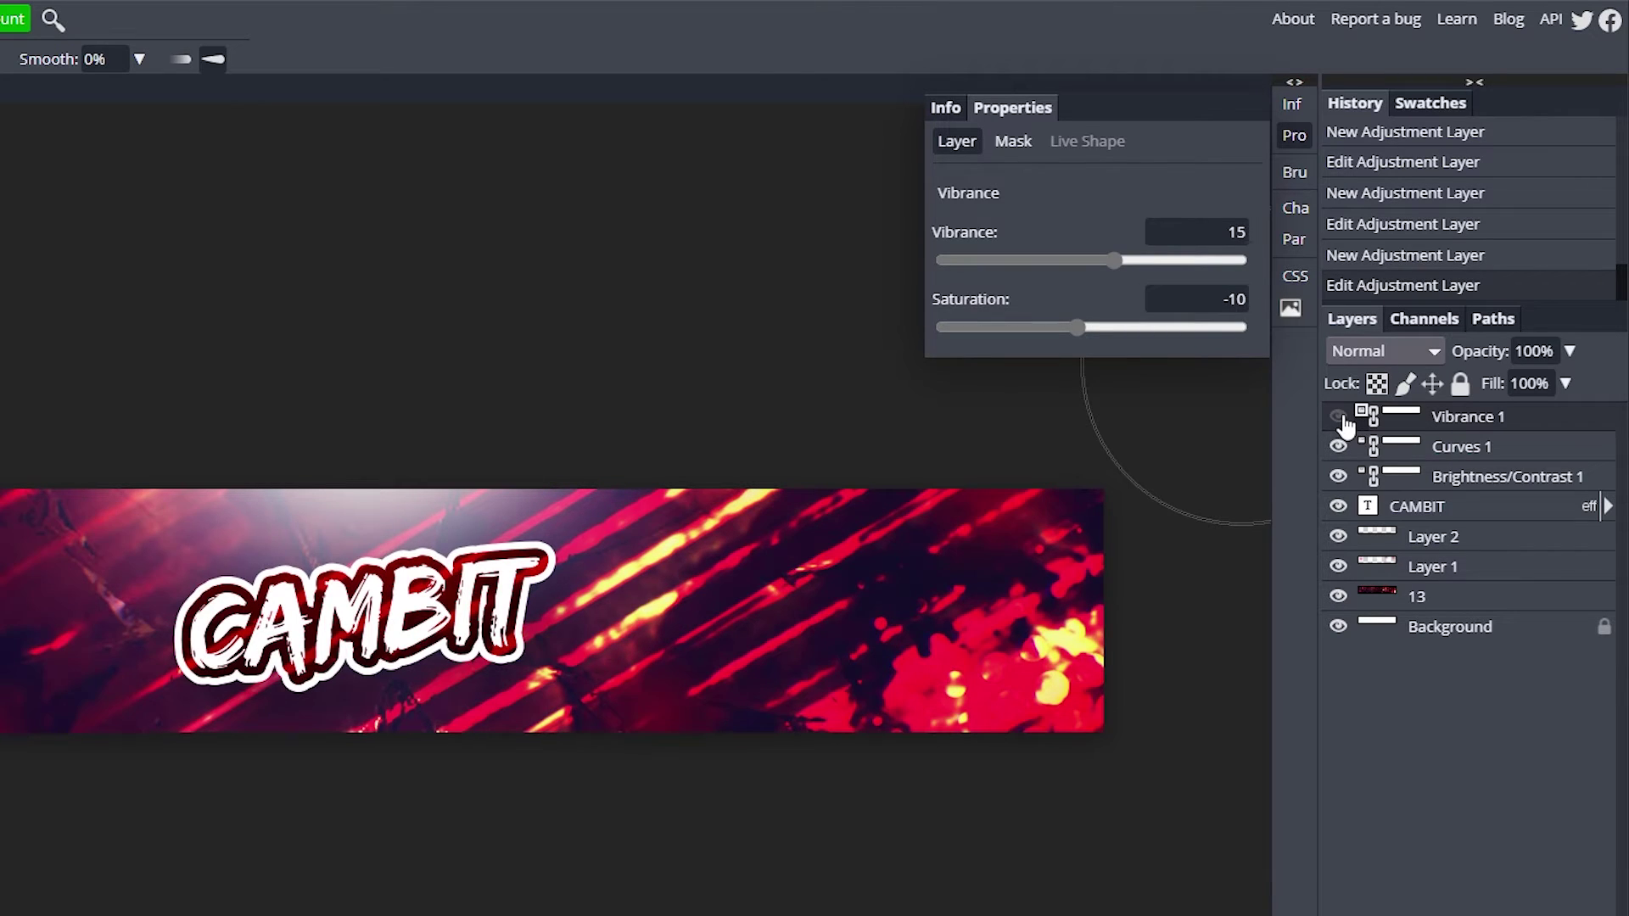
{"action": "left_click", "coordinate": [1345, 420]}
{"action": "left_click", "coordinate": [1345, 420]}
{"action": "left_click", "coordinate": [1345, 420]}
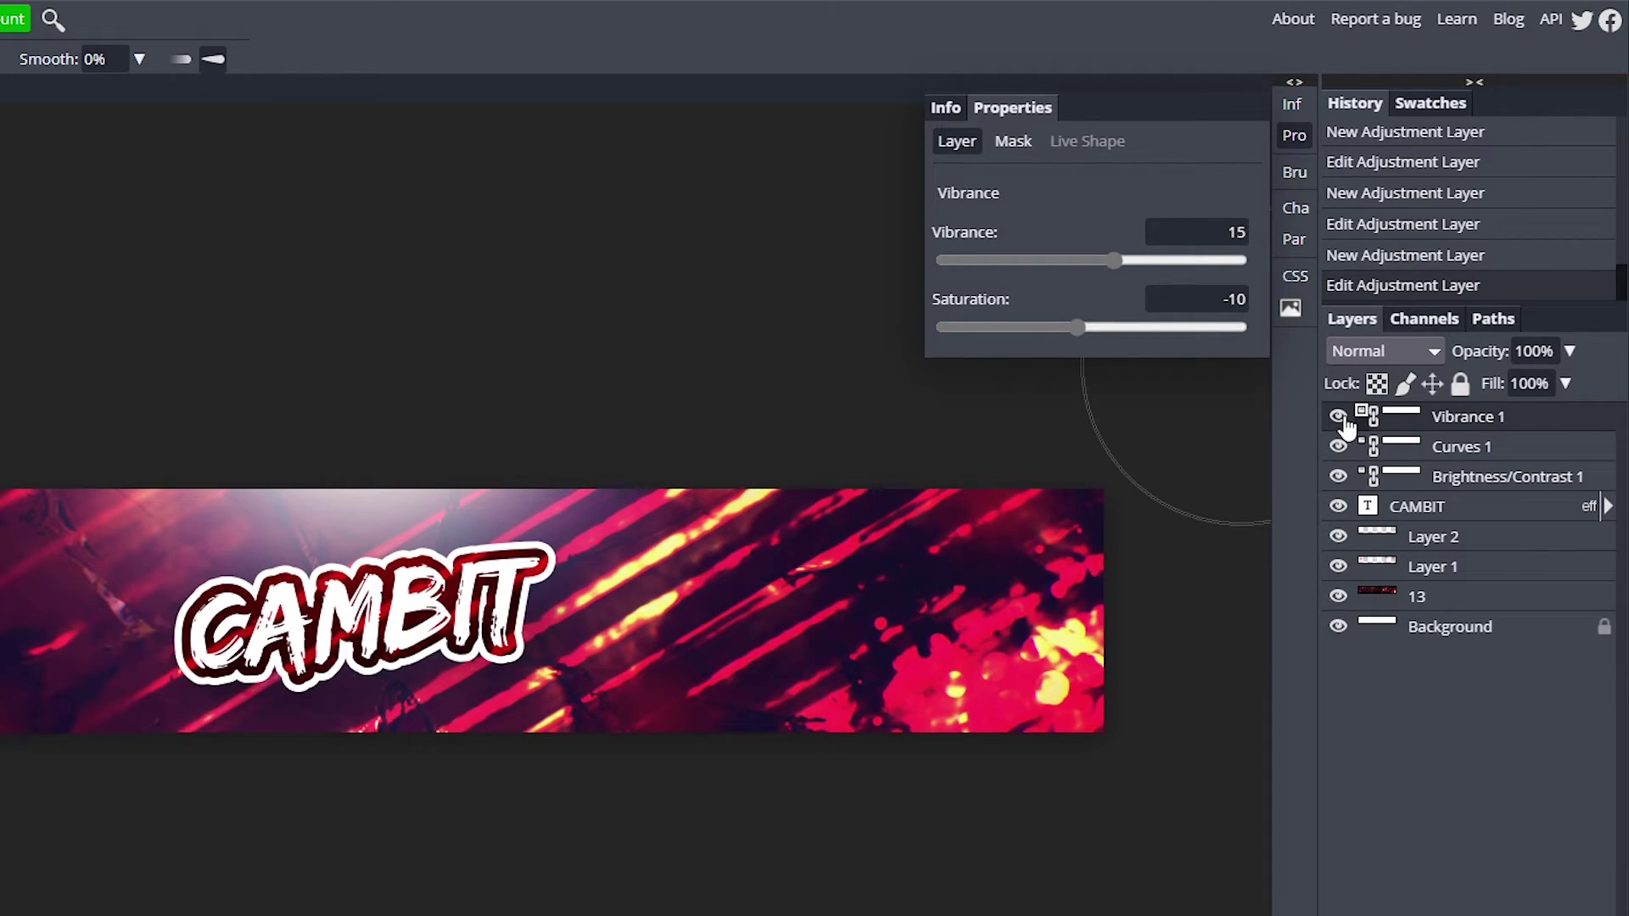
{"action": "key", "text": "alt+bracketleft"}
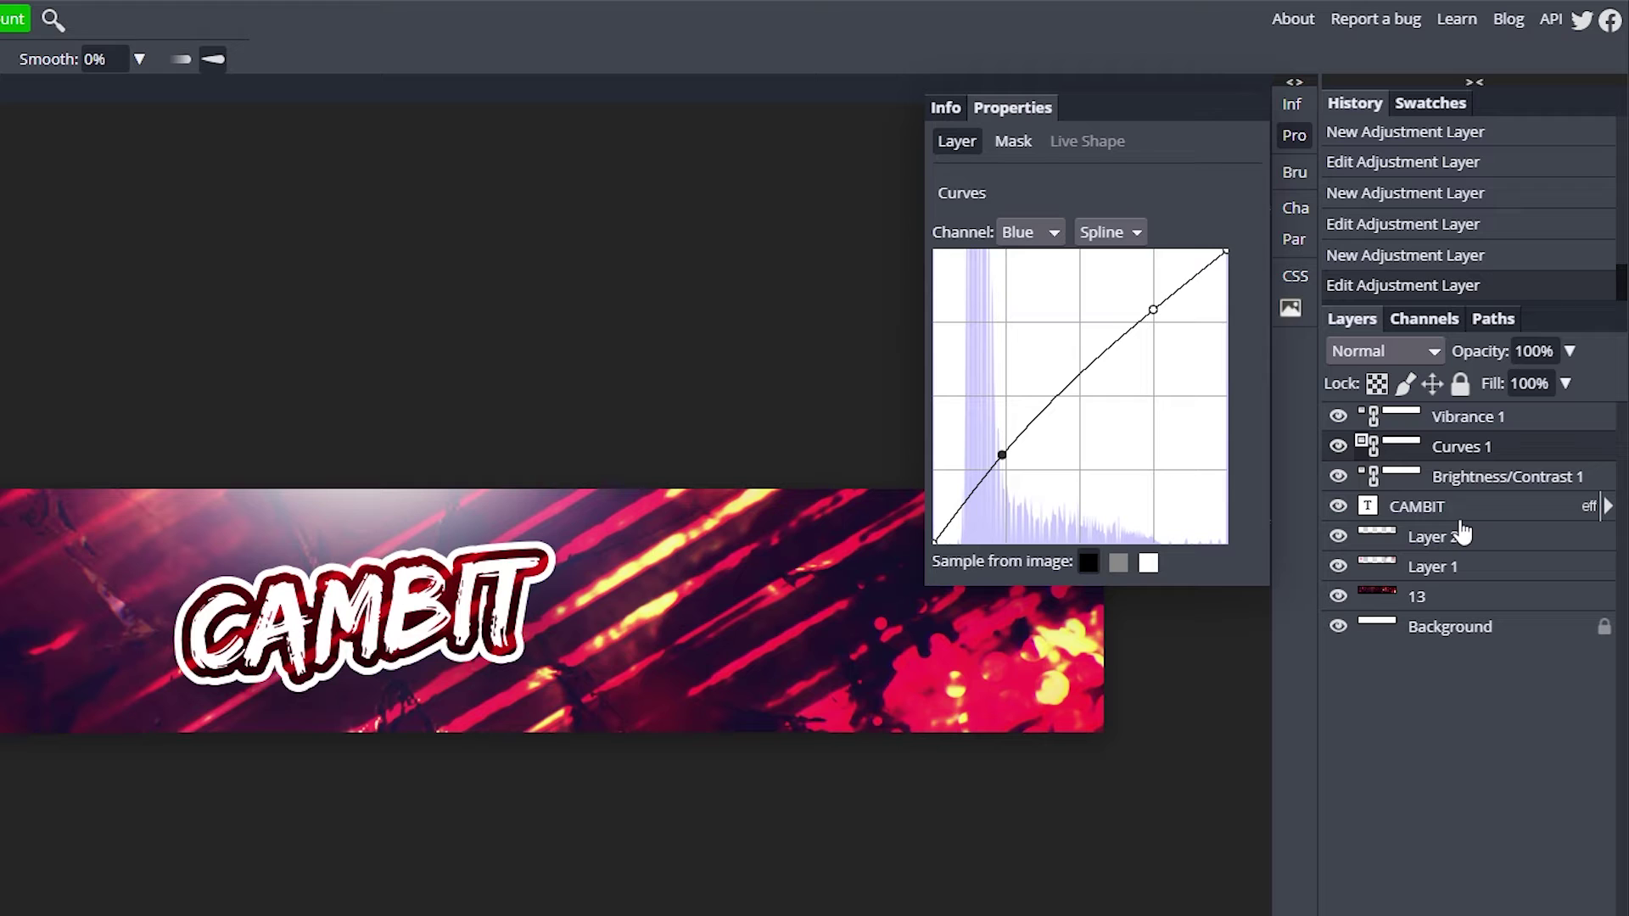
{"action": "left_click", "coordinate": [1458, 517]}
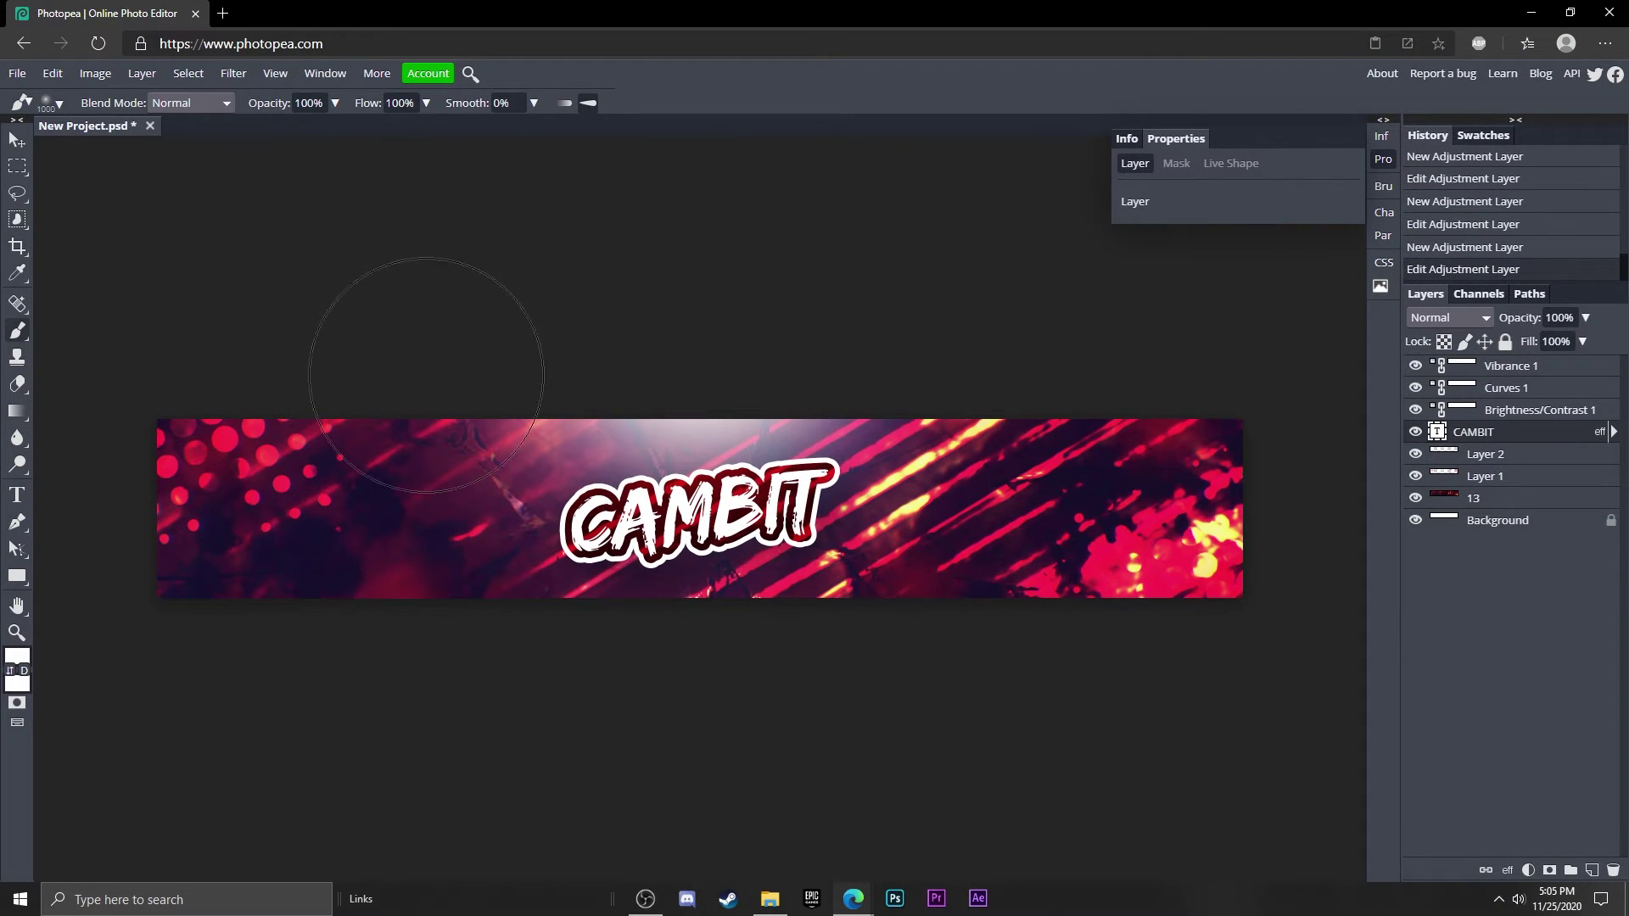
- Shrink the brush to about 397 px and toggle Layer 2 and Layer 1 to check them
{"action": "left_click", "coordinate": [53, 103]}
{"action": "mouse_move", "coordinate": [92, 153]}
{"action": "left_mouse_down"}
{"action": "mouse_move", "coordinate": [174, 150]}
{"action": "mouse_move", "coordinate": [161, 149]}
{"action": "left_mouse_up"}
{"action": "left_click", "coordinate": [1415, 455]}
{"action": "left_click", "coordinate": [1414, 455]}
{"action": "left_click", "coordinate": [1420, 468]}
{"action": "left_click", "coordinate": [1420, 468]}
{"action": "left_click", "coordinate": [1420, 469]}
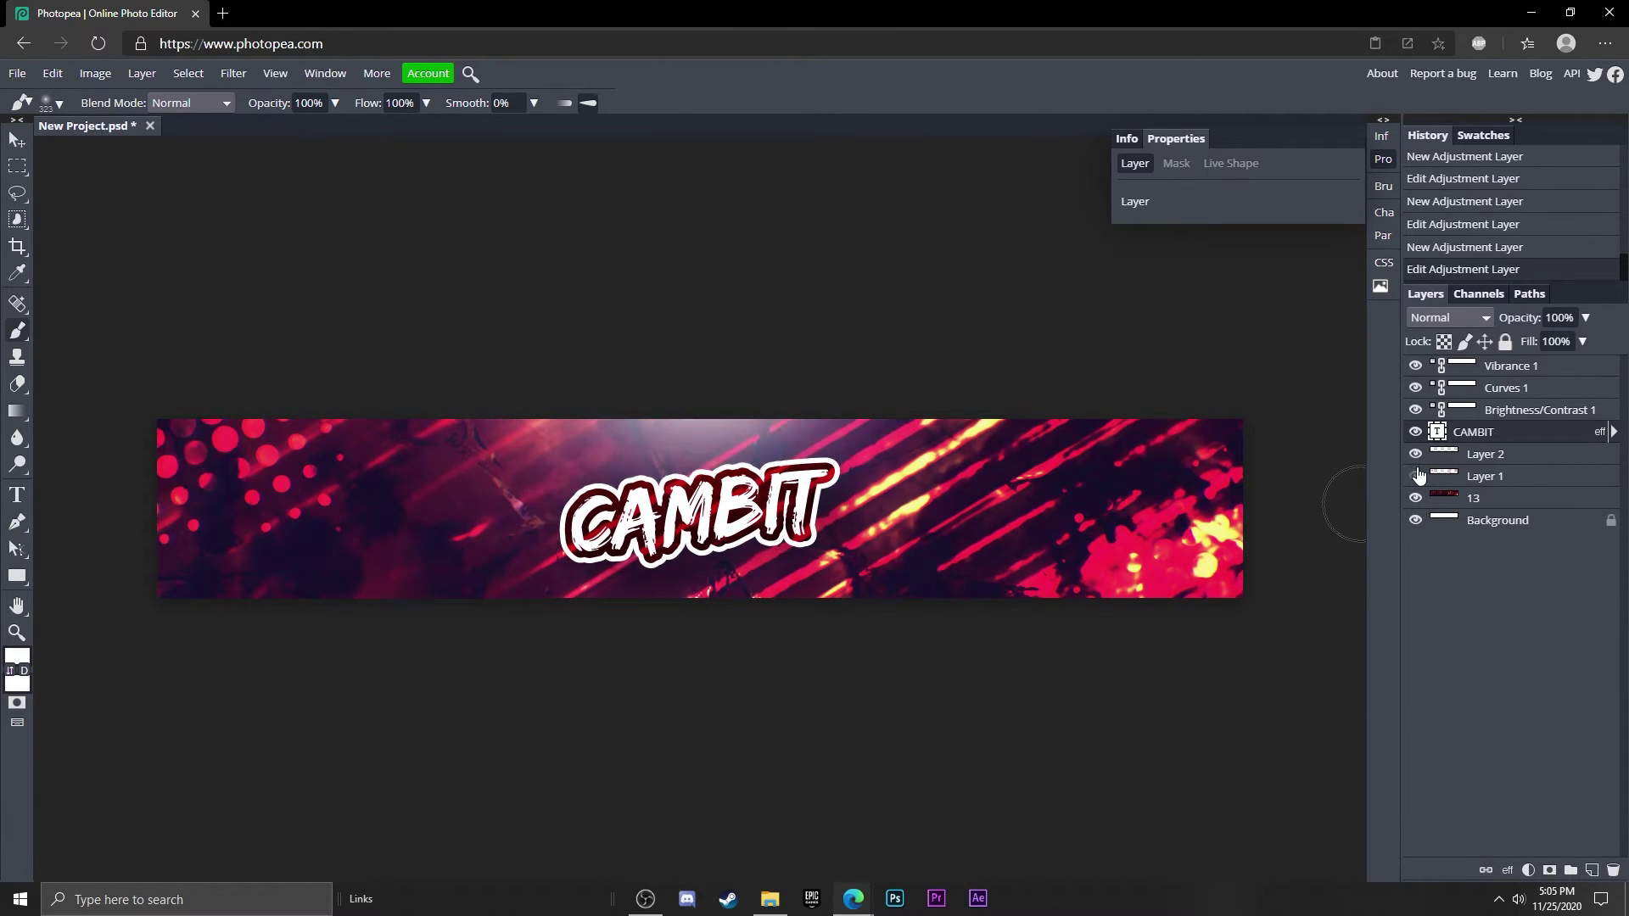
{"action": "left_click", "coordinate": [1419, 468]}
- On layer 13, paint a black stroke at 54% brush opacity
{"action": "left_click", "coordinate": [1507, 499]}
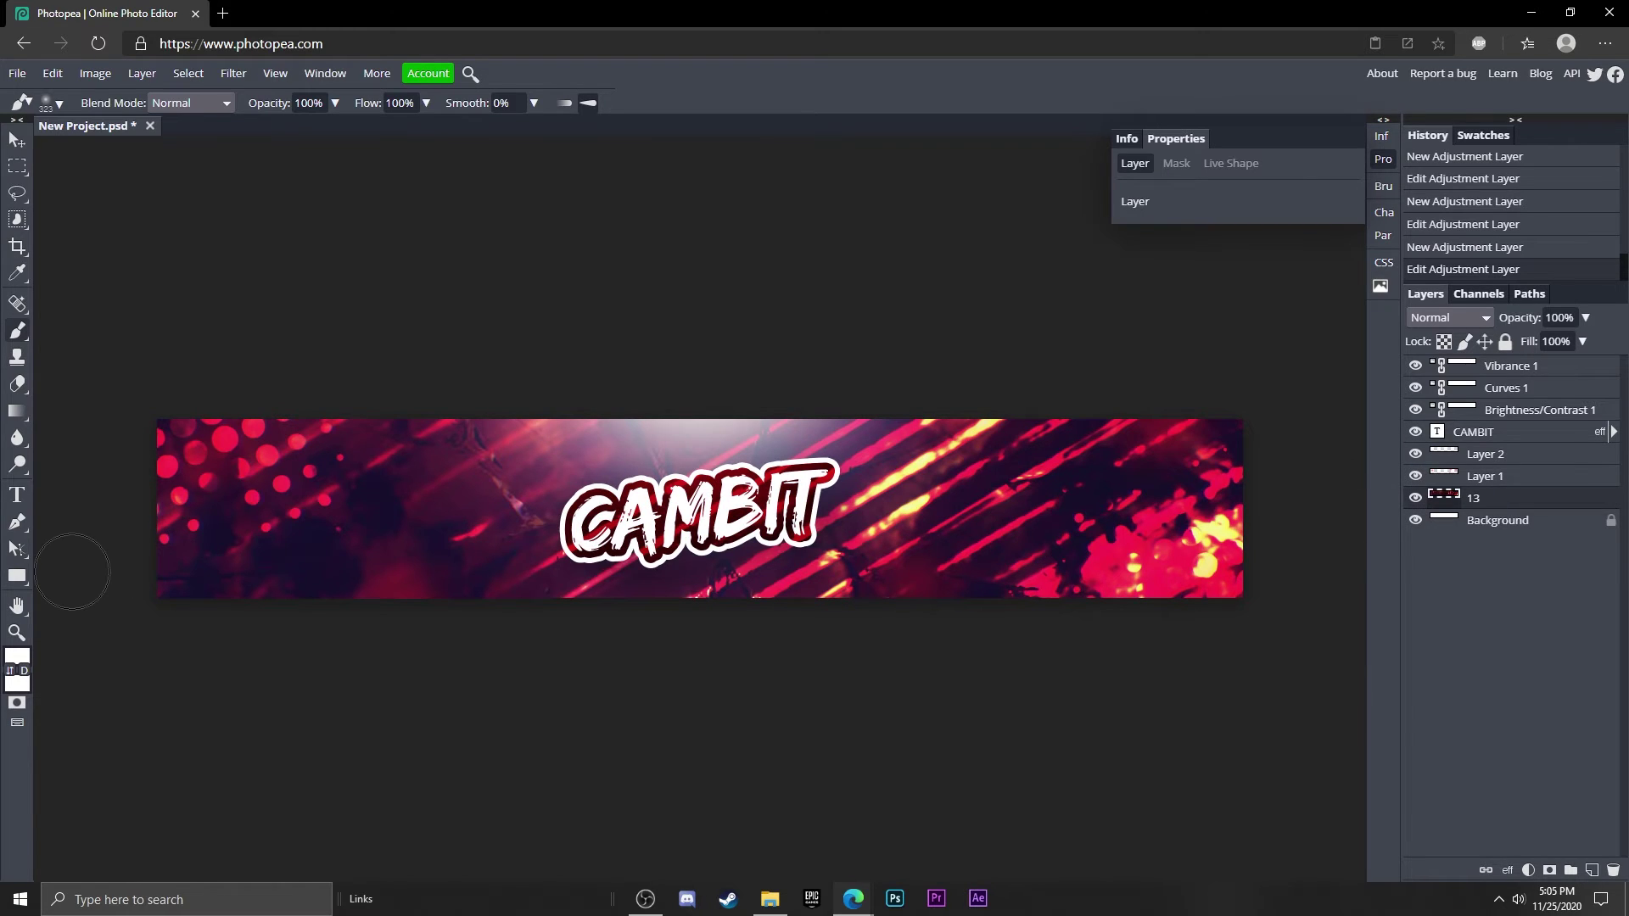
{"action": "left_click", "coordinate": [8, 655]}
{"action": "left_click_drag", "start_coordinate": [254, 392], "coordinate": [234, 454]}
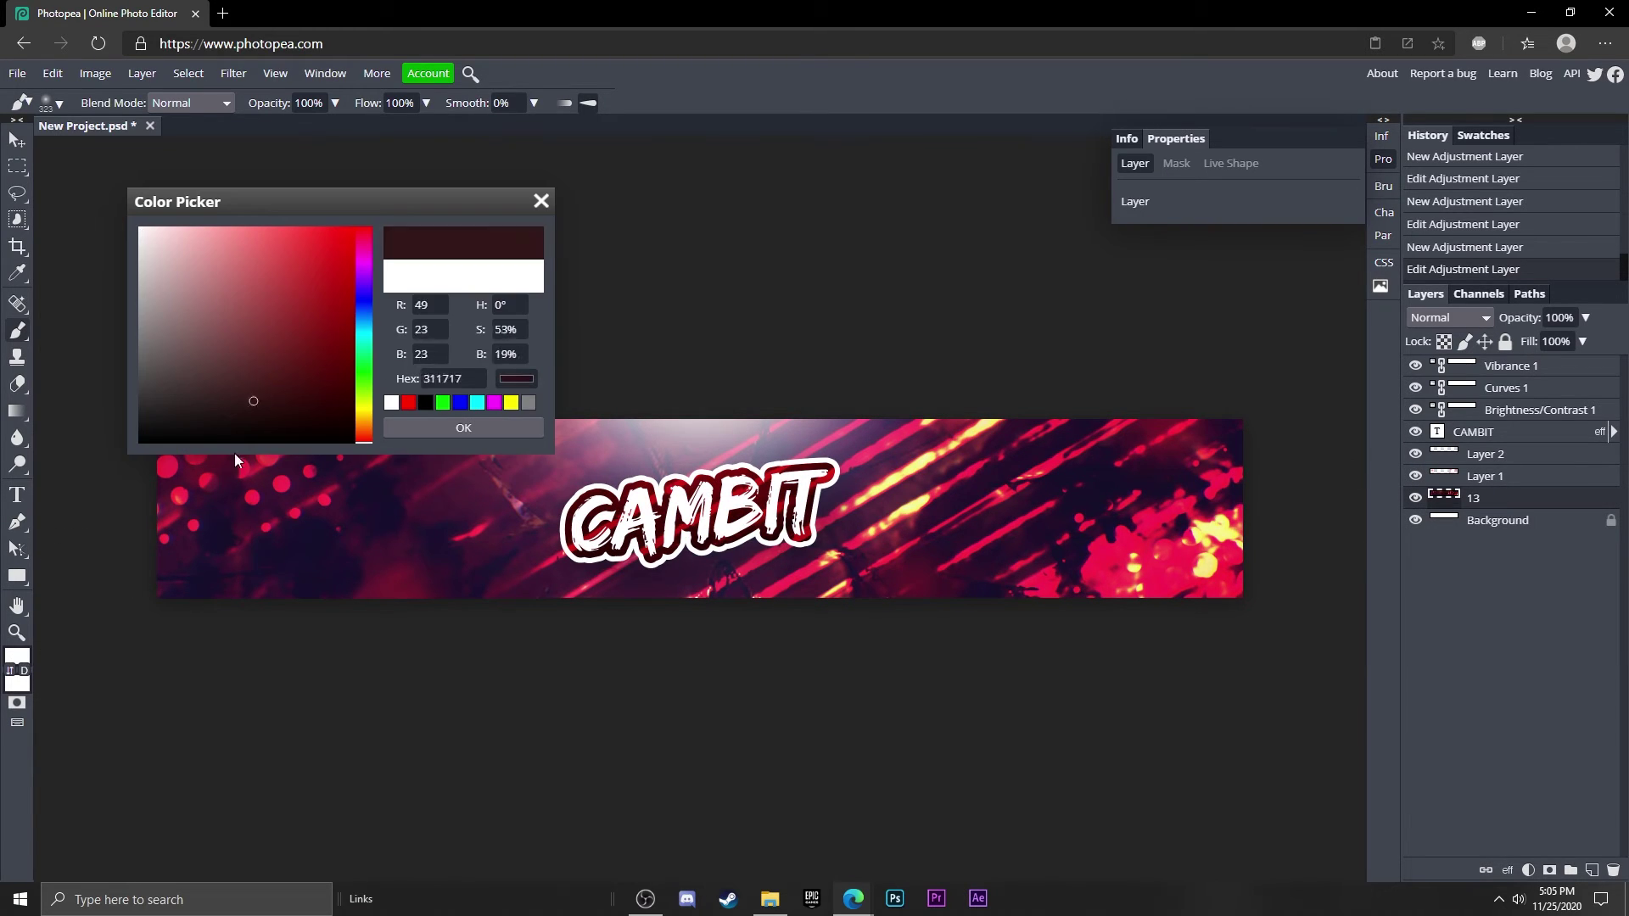
{"action": "left_click", "coordinate": [470, 421]}
{"action": "left_click_drag", "start_coordinate": [306, 134], "coordinate": [300, 132]}
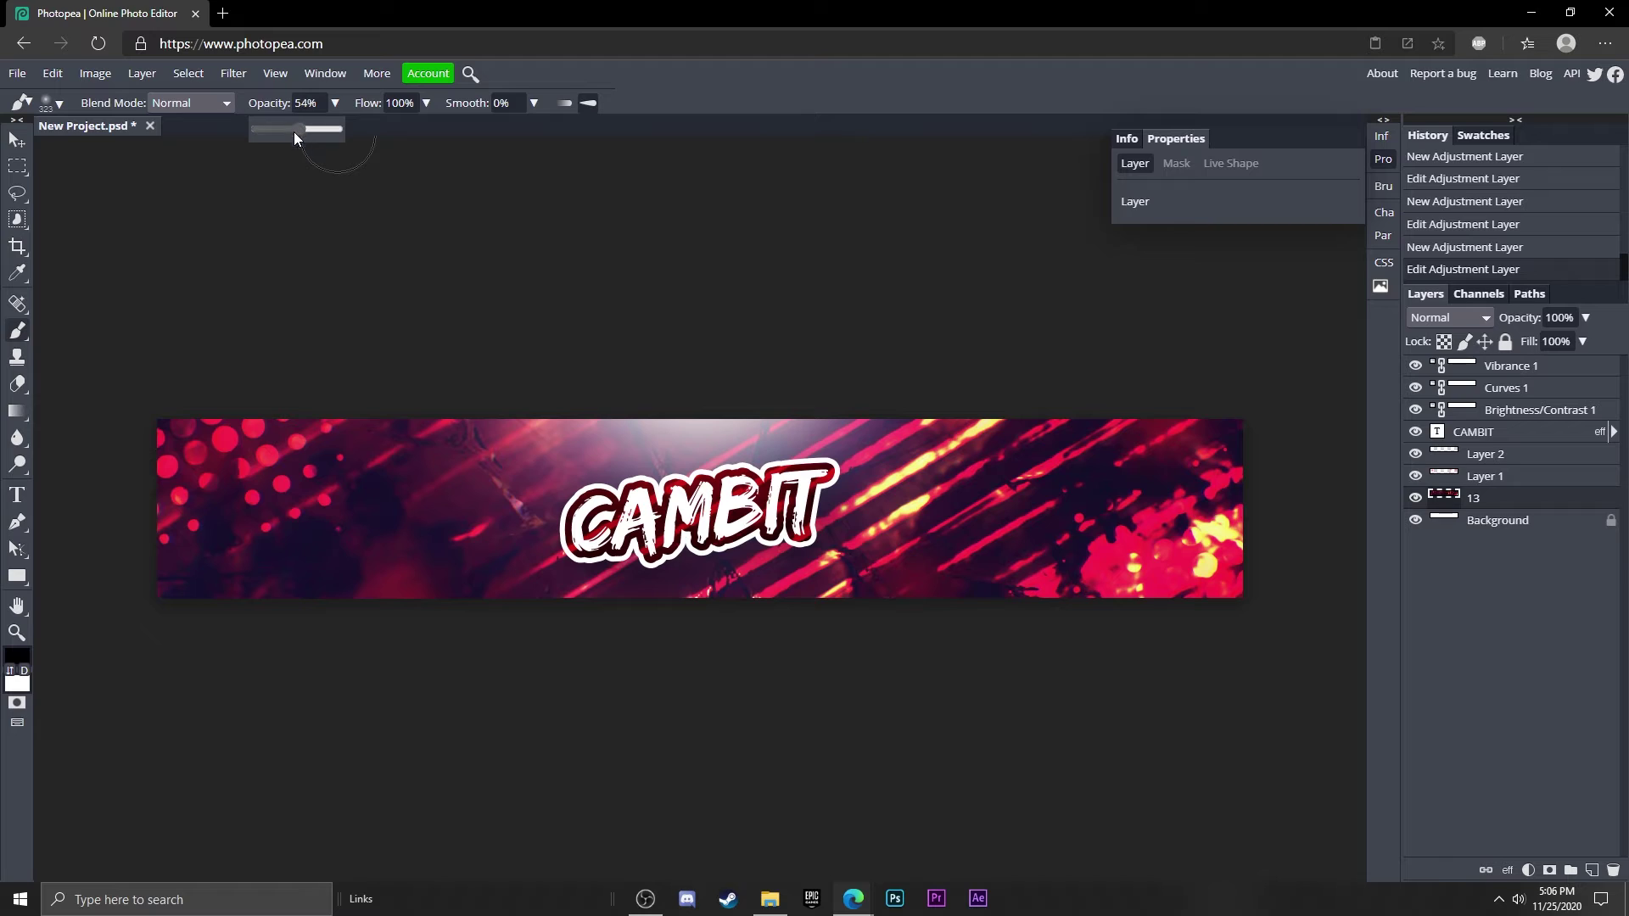
{"action": "mouse_move", "coordinate": [594, 522]}
{"action": "left_mouse_down"}
{"action": "mouse_move", "coordinate": [606, 535]}
{"action": "mouse_move", "coordinate": [721, 510]}
{"action": "mouse_move", "coordinate": [789, 475]}
{"action": "mouse_move", "coordinate": [815, 509]}
{"action": "mouse_move", "coordinate": [679, 526]}
{"action": "left_mouse_up"}
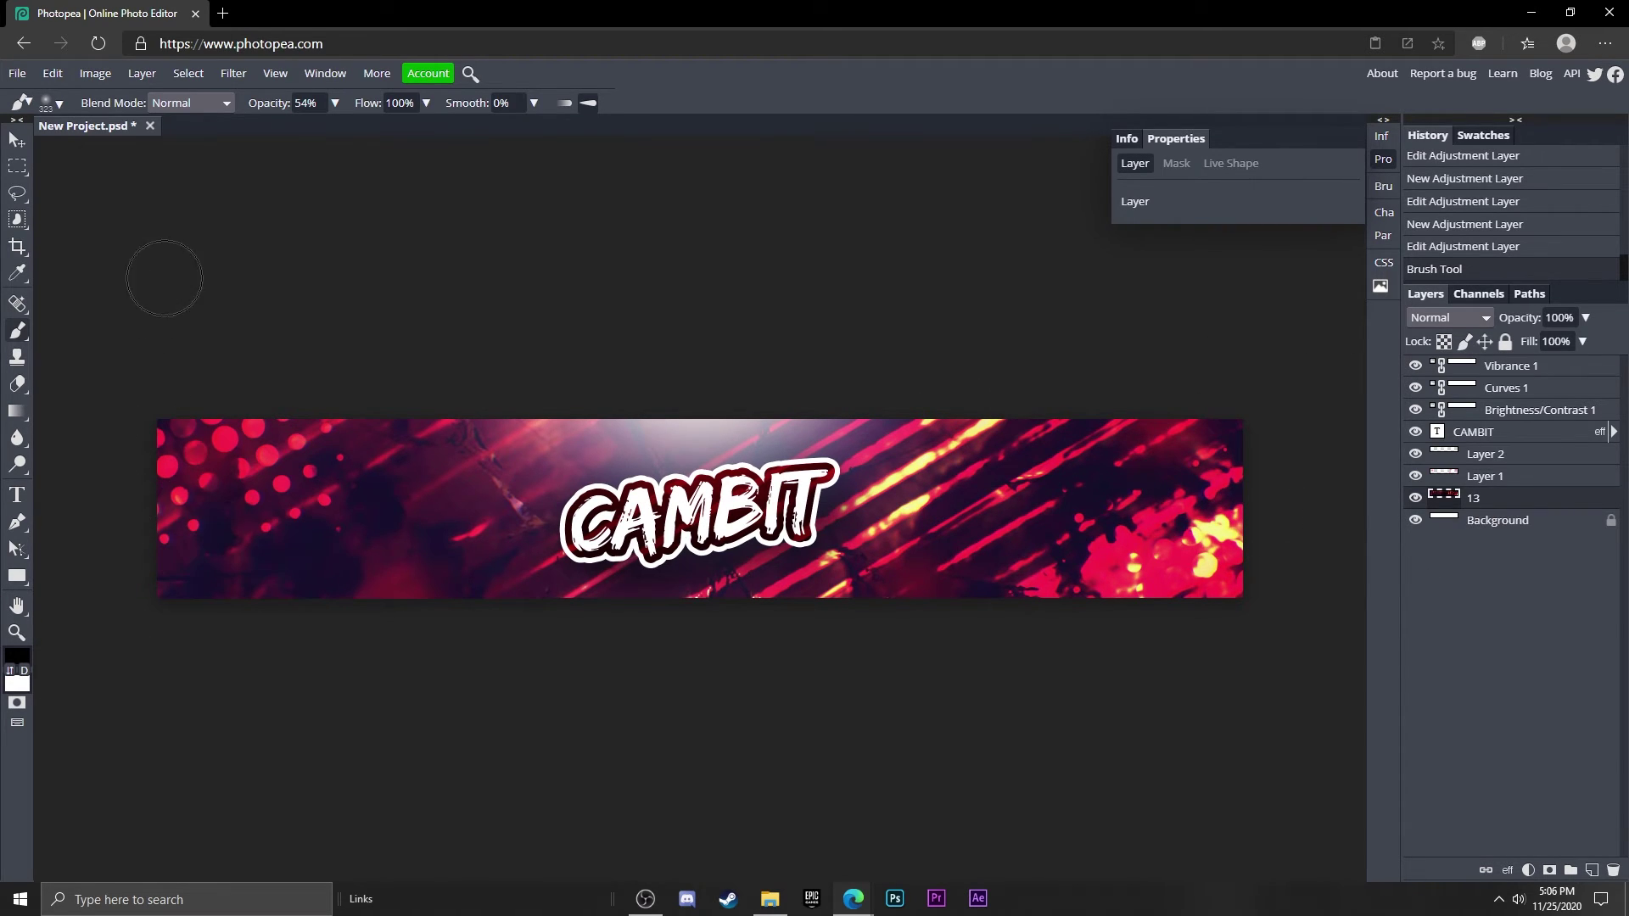
- Enlarge the brush to 1000 px
{"action": "left_click", "coordinate": [59, 103]}
{"action": "left_click", "coordinate": [191, 151]}
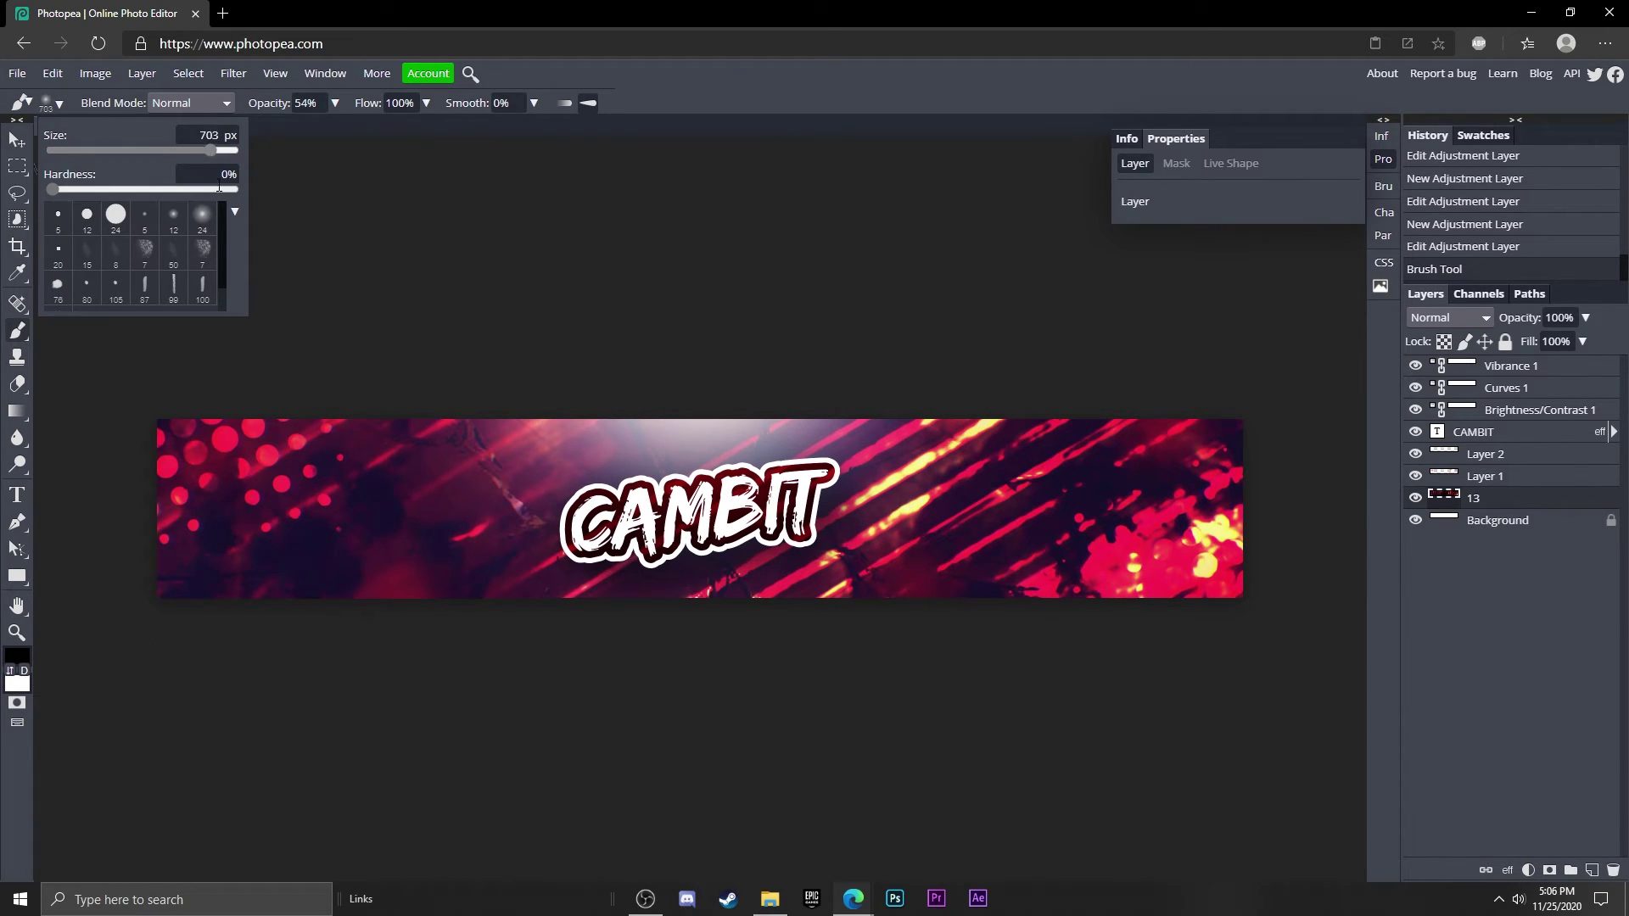
{"action": "left_click_drag", "start_coordinate": [222, 152], "coordinate": [242, 152]}
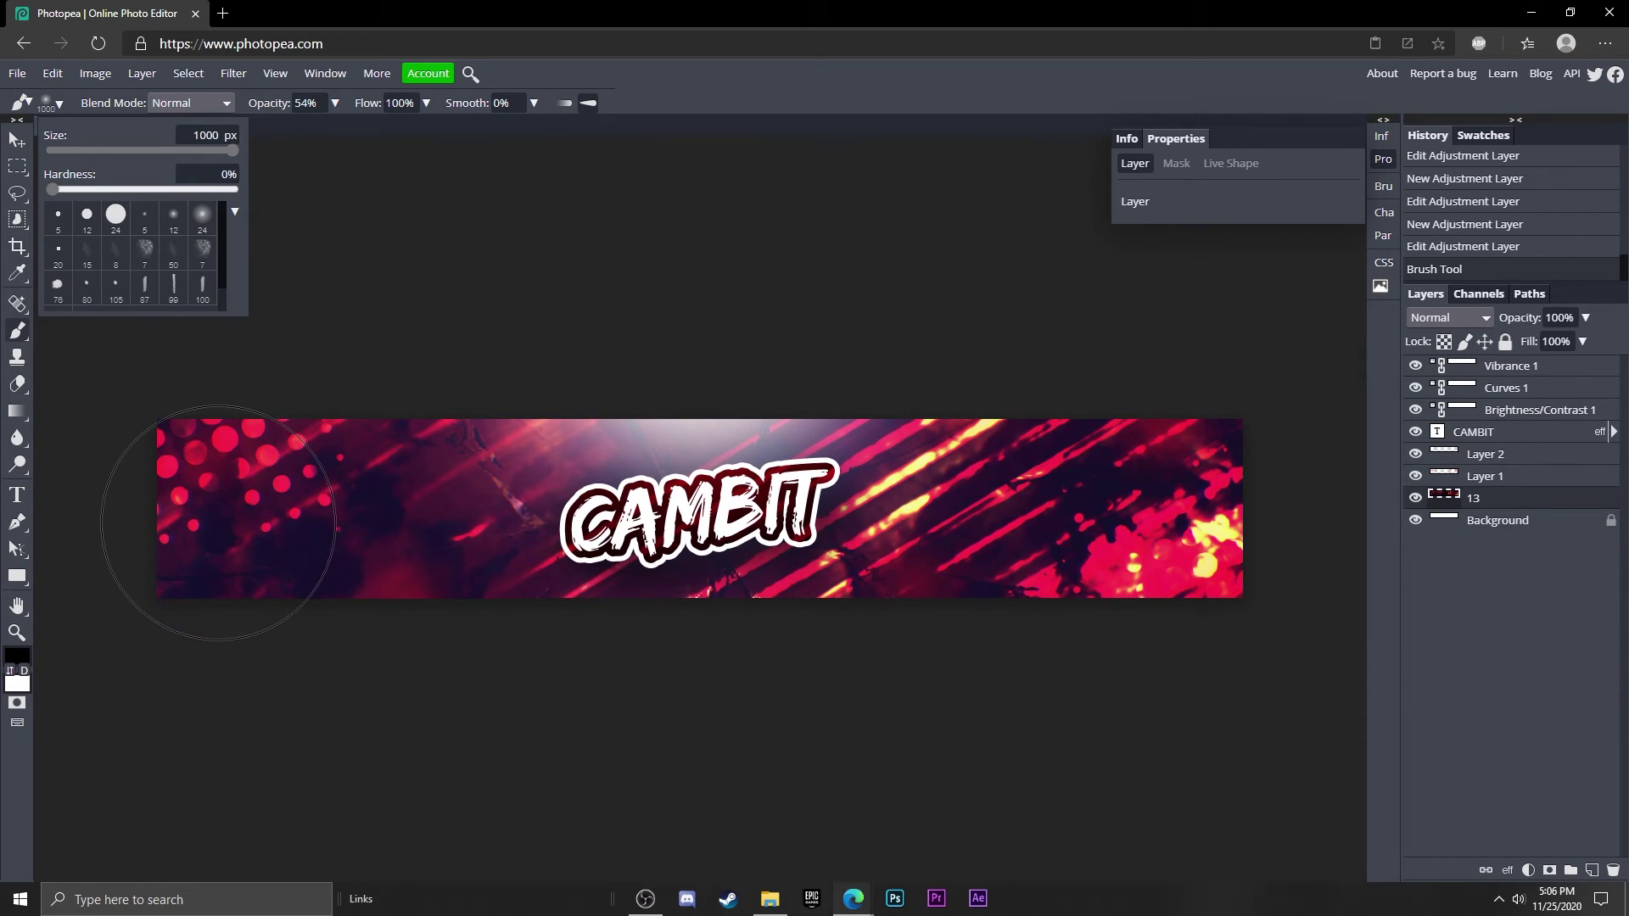
{"action": "left_click", "coordinate": [304, 103]}
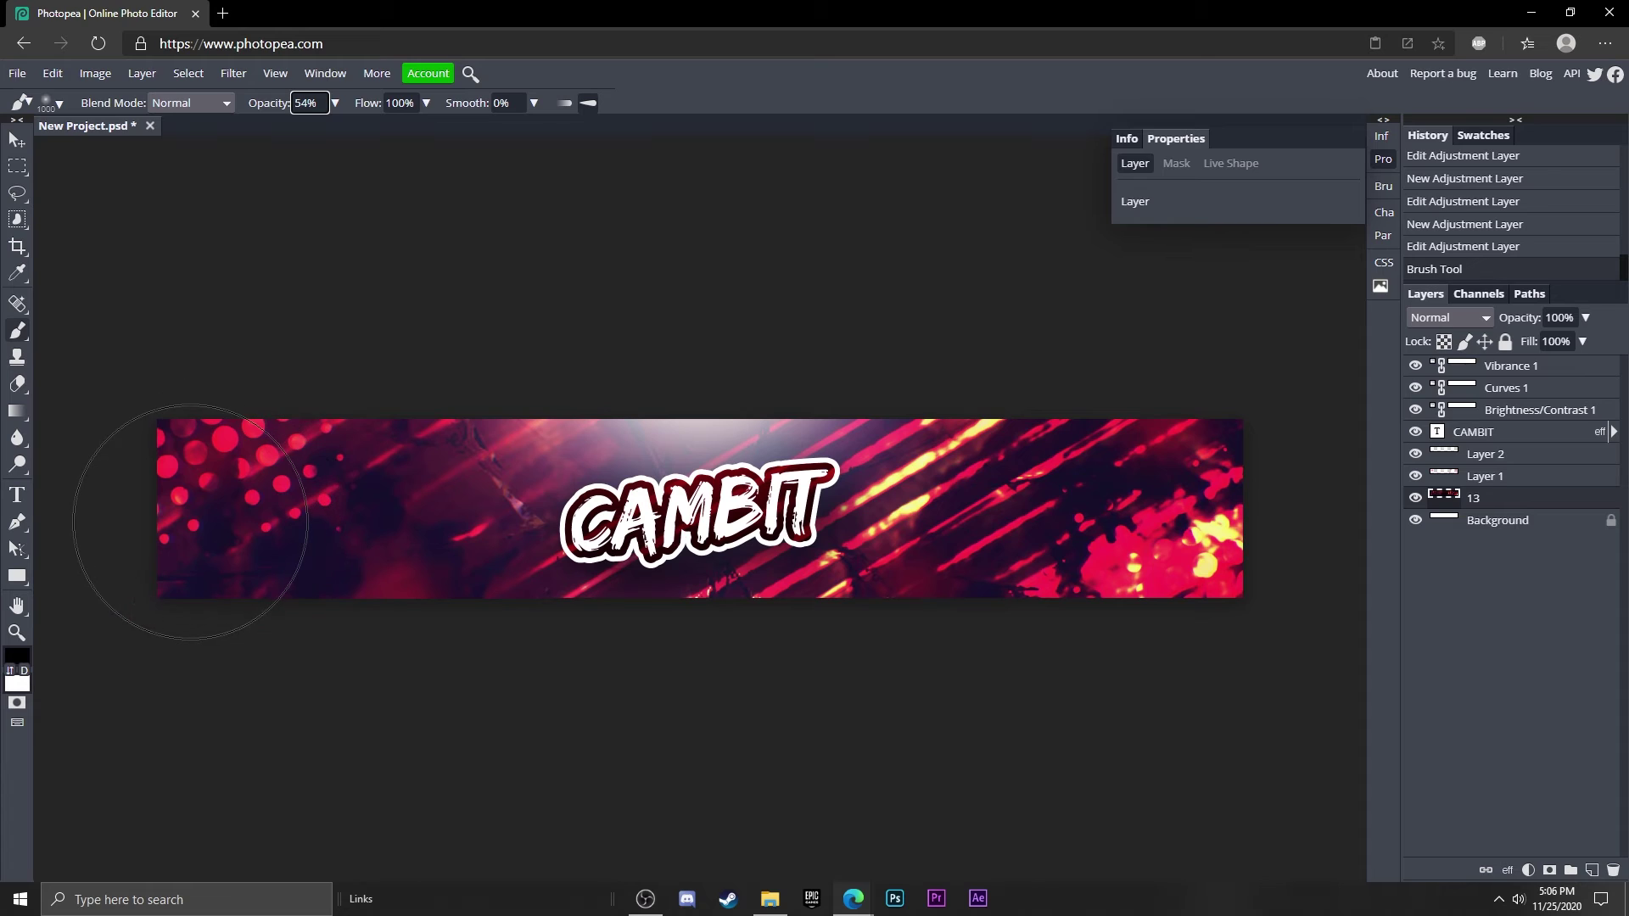
- Paint soft black over the banner's left and right ends, redoing strokes as needed
{"action": "left_click_drag", "start_coordinate": [190, 521], "coordinate": [163, 472]}
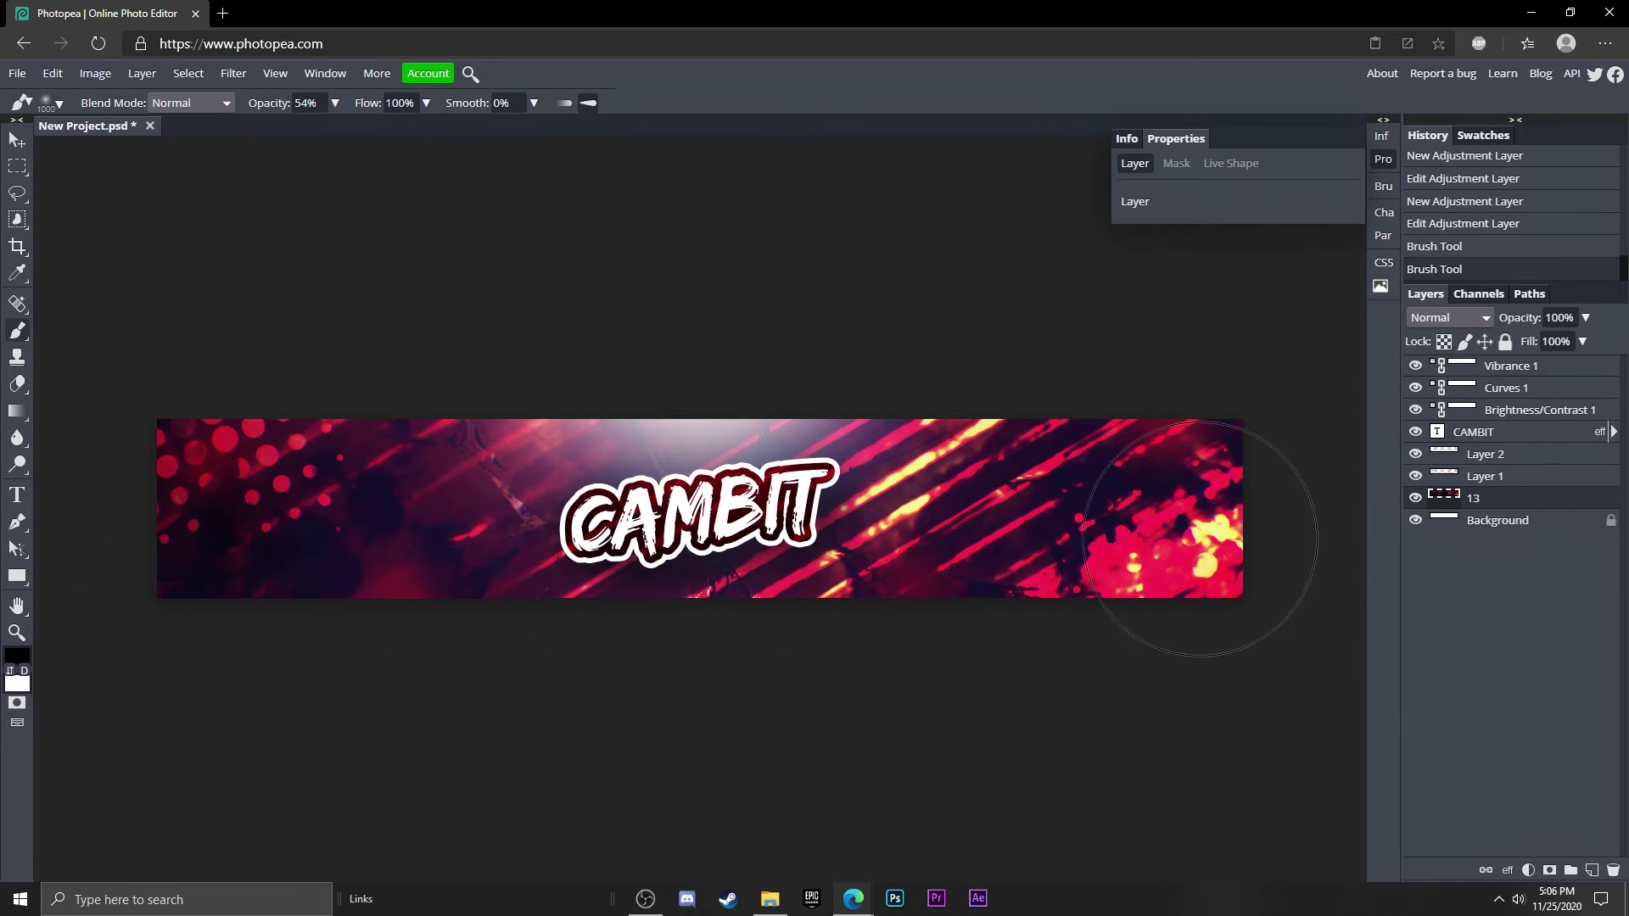
{"action": "mouse_move", "coordinate": [1199, 538]}
{"action": "left_mouse_down"}
{"action": "mouse_move", "coordinate": [1285, 534]}
{"action": "mouse_move", "coordinate": [1248, 509]}
{"action": "left_mouse_up"}
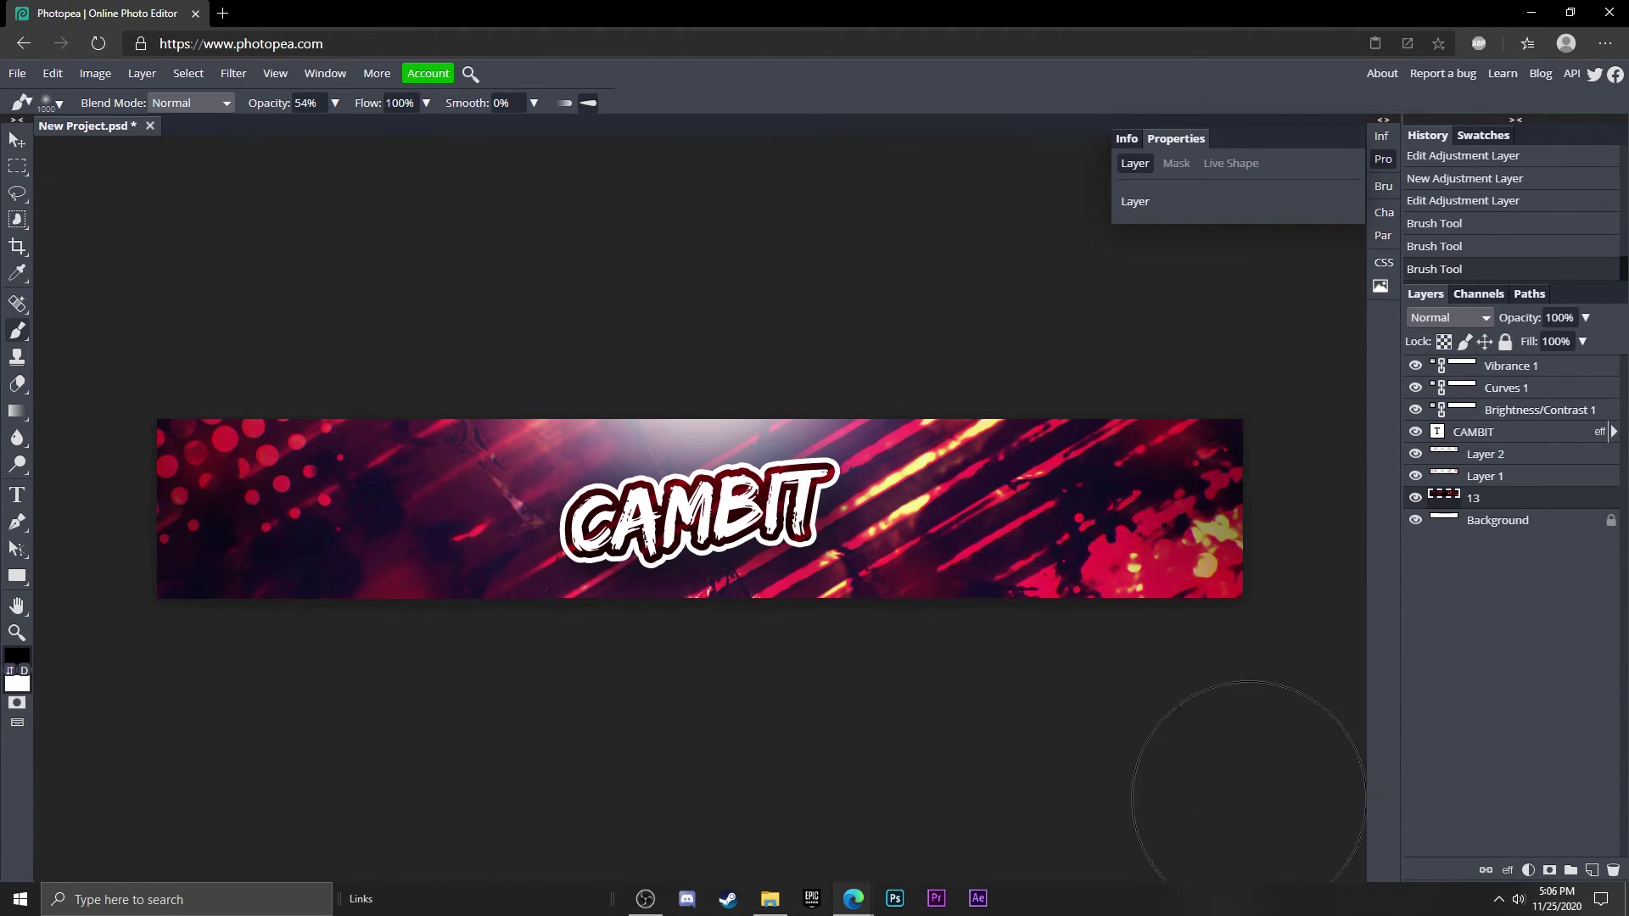
{"action": "key", "text": "ctrl+z"}
{"action": "key", "text": "ctrl+z"}
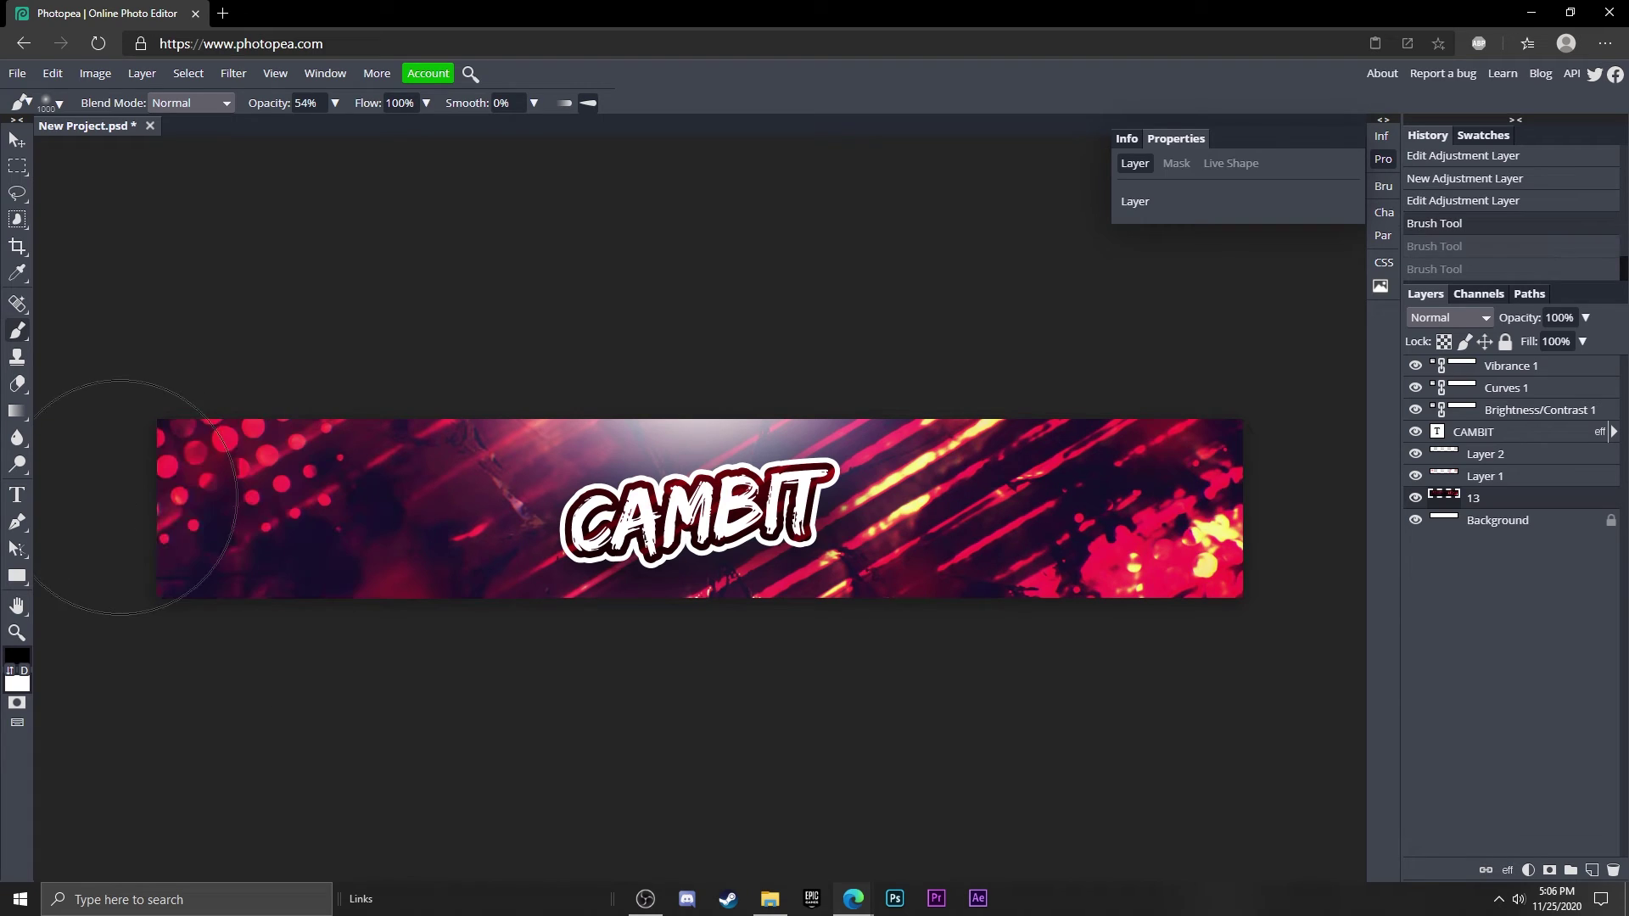
{"action": "left_click_drag", "start_coordinate": [119, 498], "coordinate": [127, 510]}
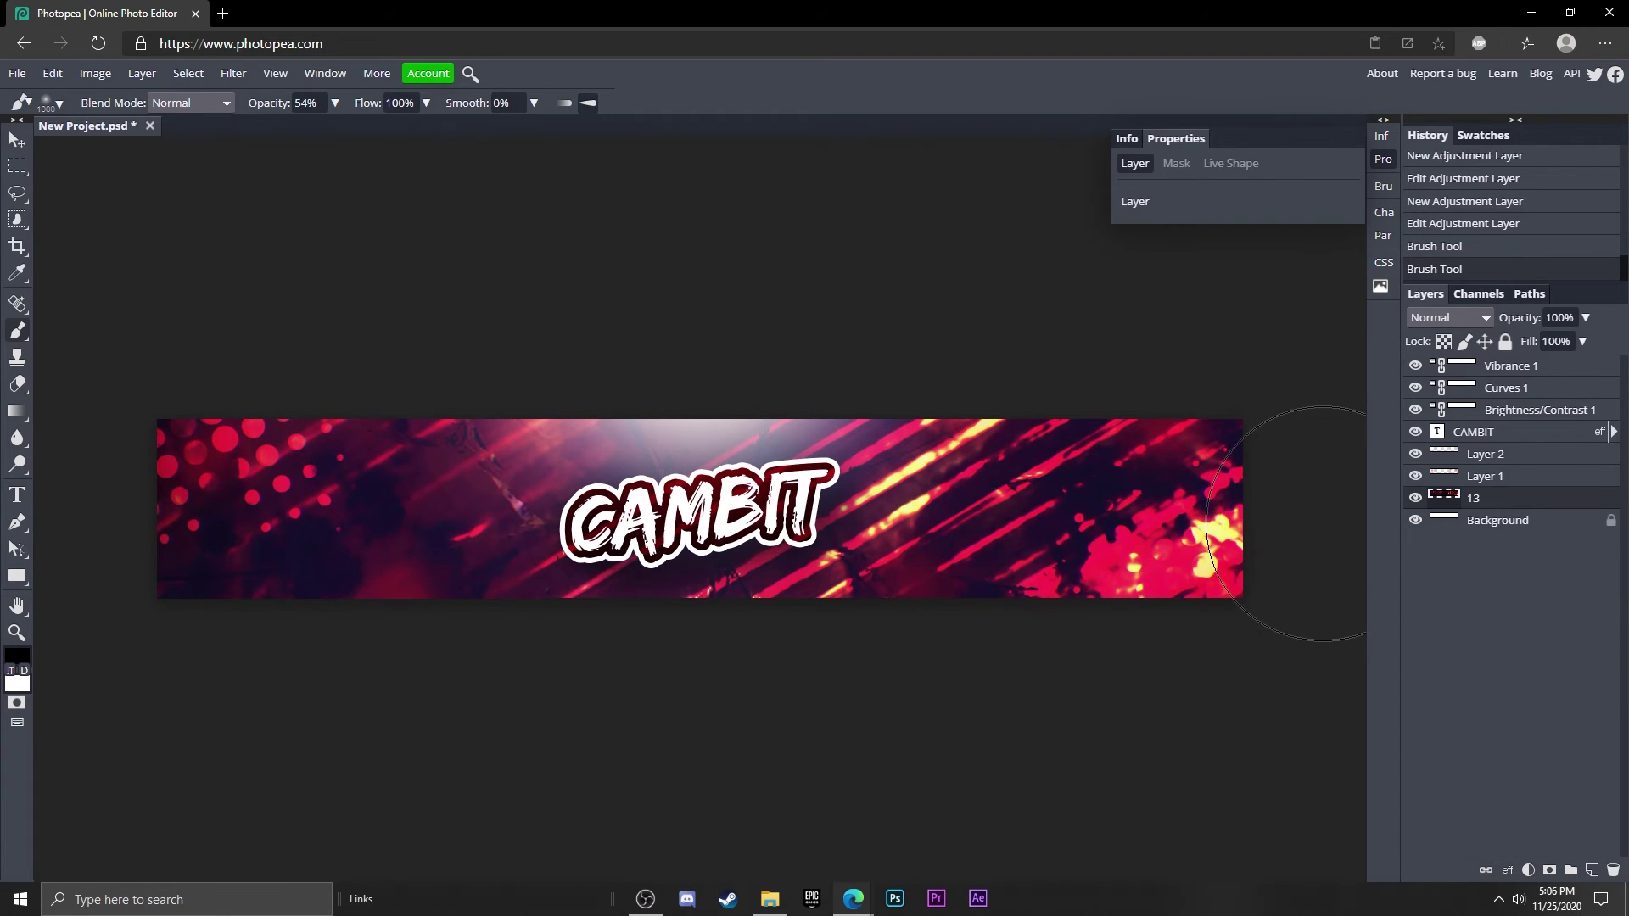
{"action": "left_click", "coordinate": [1324, 524]}
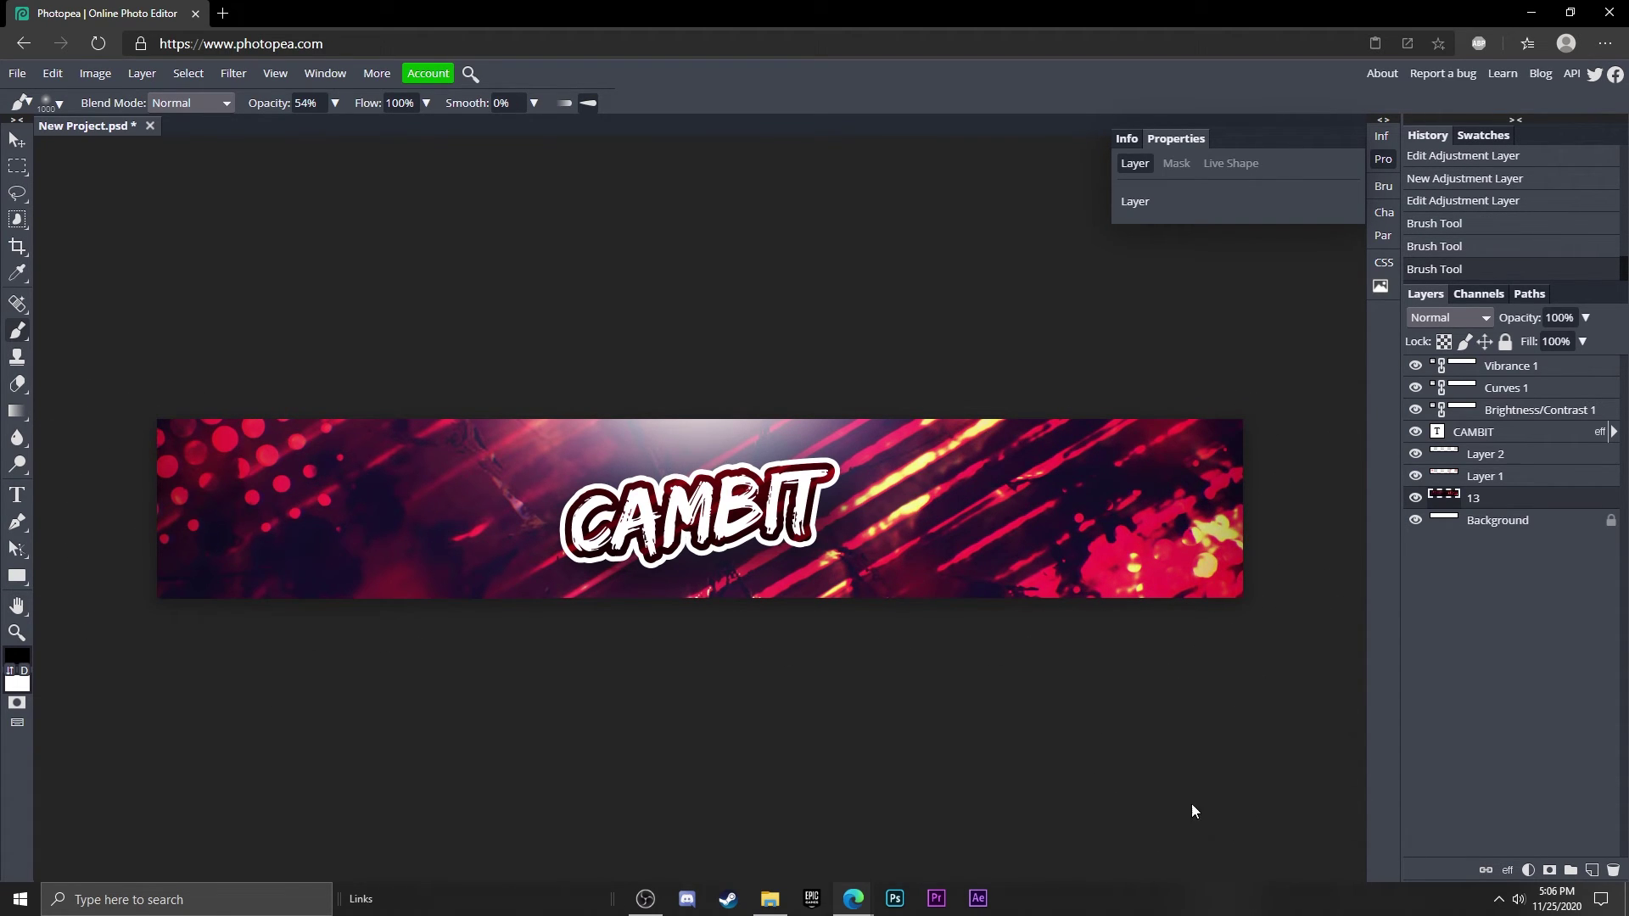
{"action": "key", "text": "ctrl+z"}
{"action": "left_click", "coordinate": [1281, 509]}
- Resize the canvas to 2560 x 1440 px via Canvas Size with a centred anchor
{"action": "left_click", "coordinate": [95, 73]}
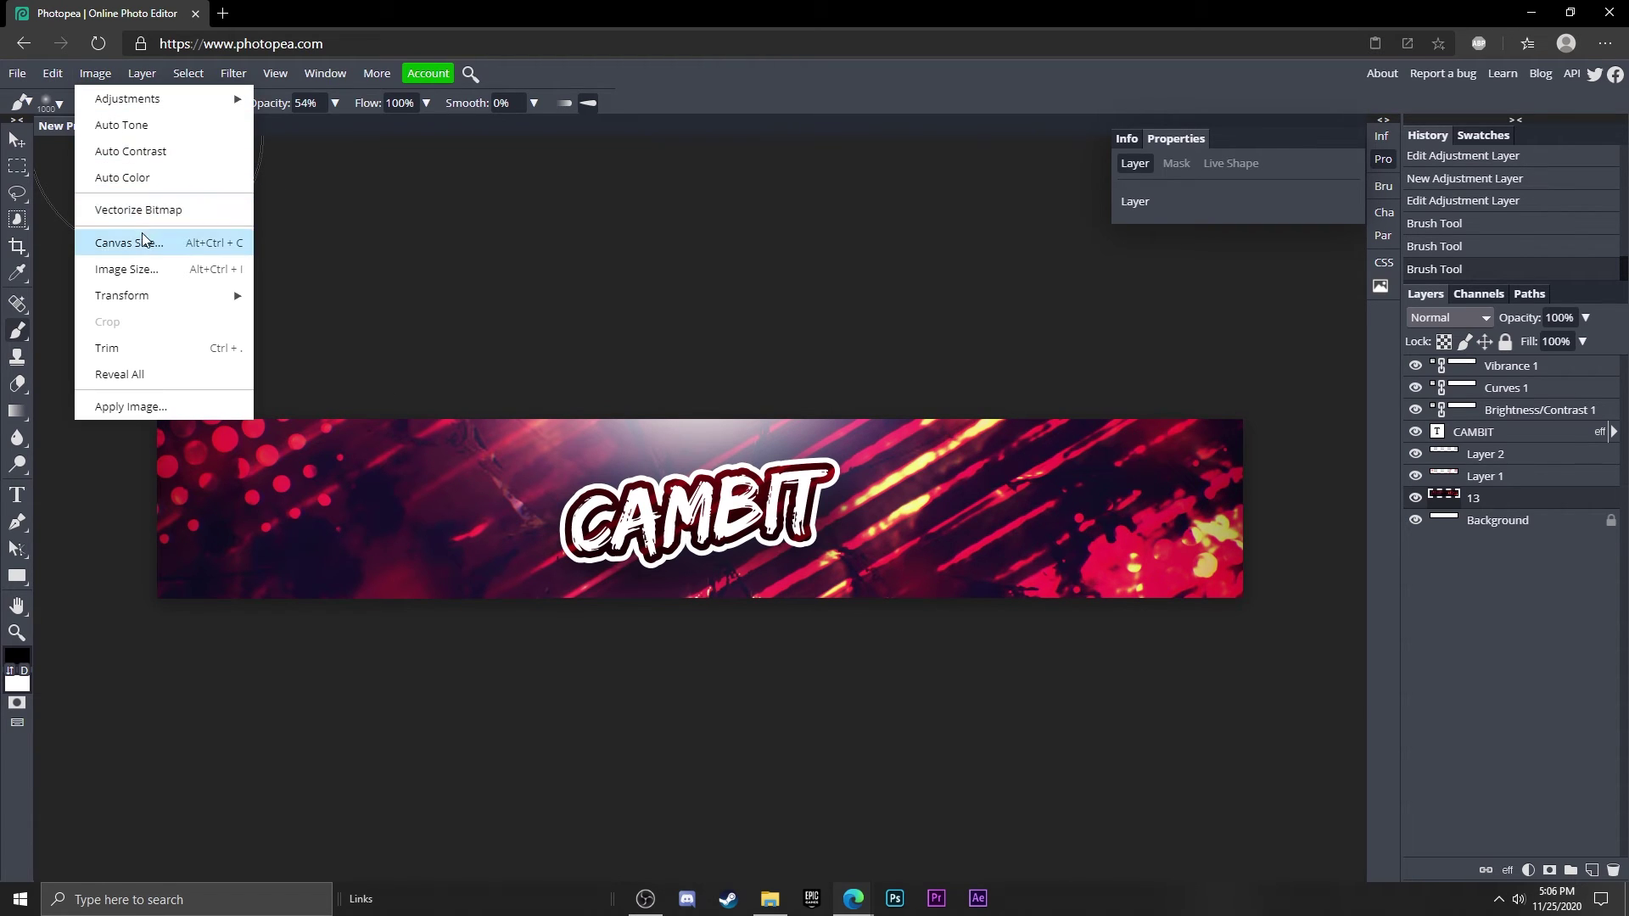
{"action": "left_click", "coordinate": [146, 241]}
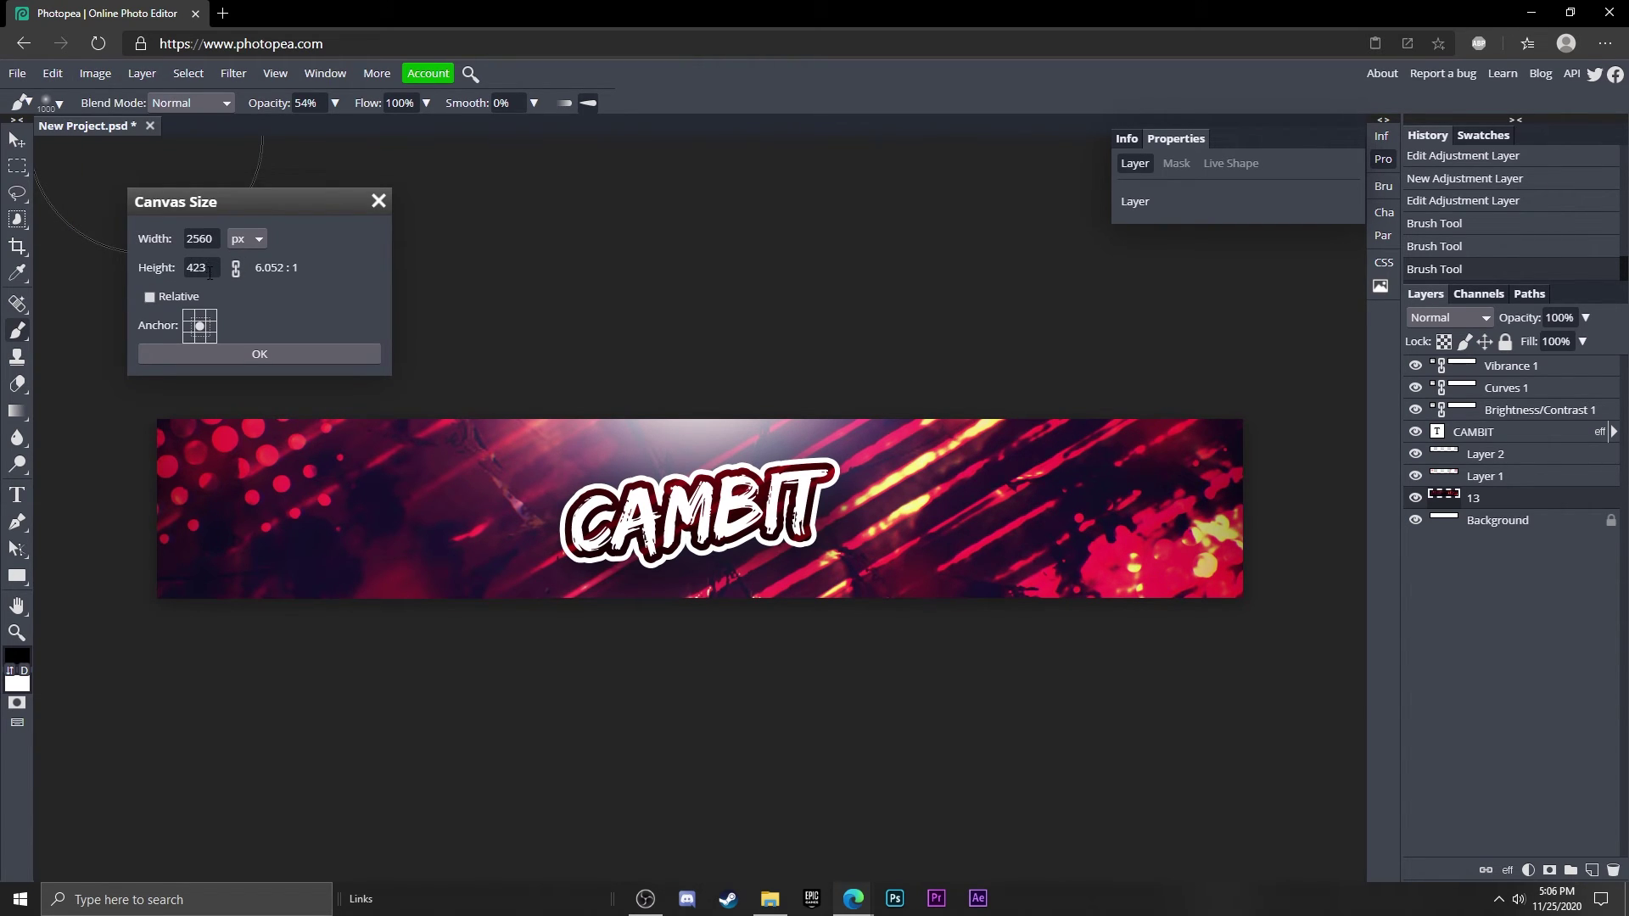
{"action": "double_click", "coordinate": [207, 273]}
{"action": "type", "text": "1440"}
{"action": "left_click", "coordinate": [306, 353]}
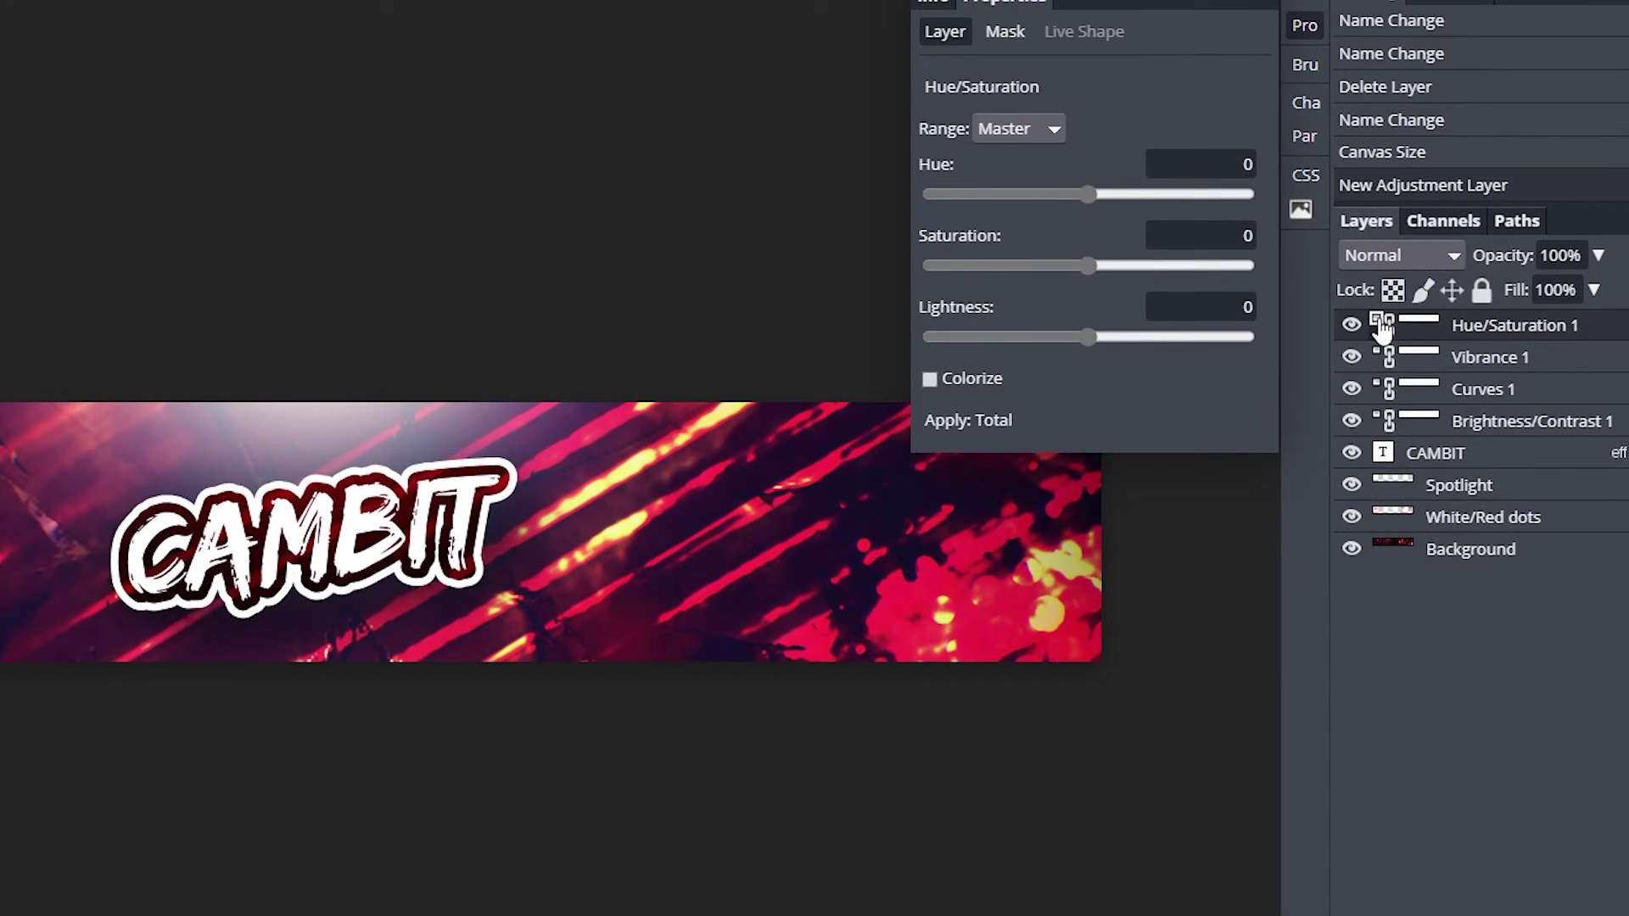
{"action": "left_click_drag", "start_coordinate": [1090, 193], "coordinate": [864, 283]}
{"action": "left_click_drag", "start_coordinate": [932, 195], "coordinate": [1090, 200]}
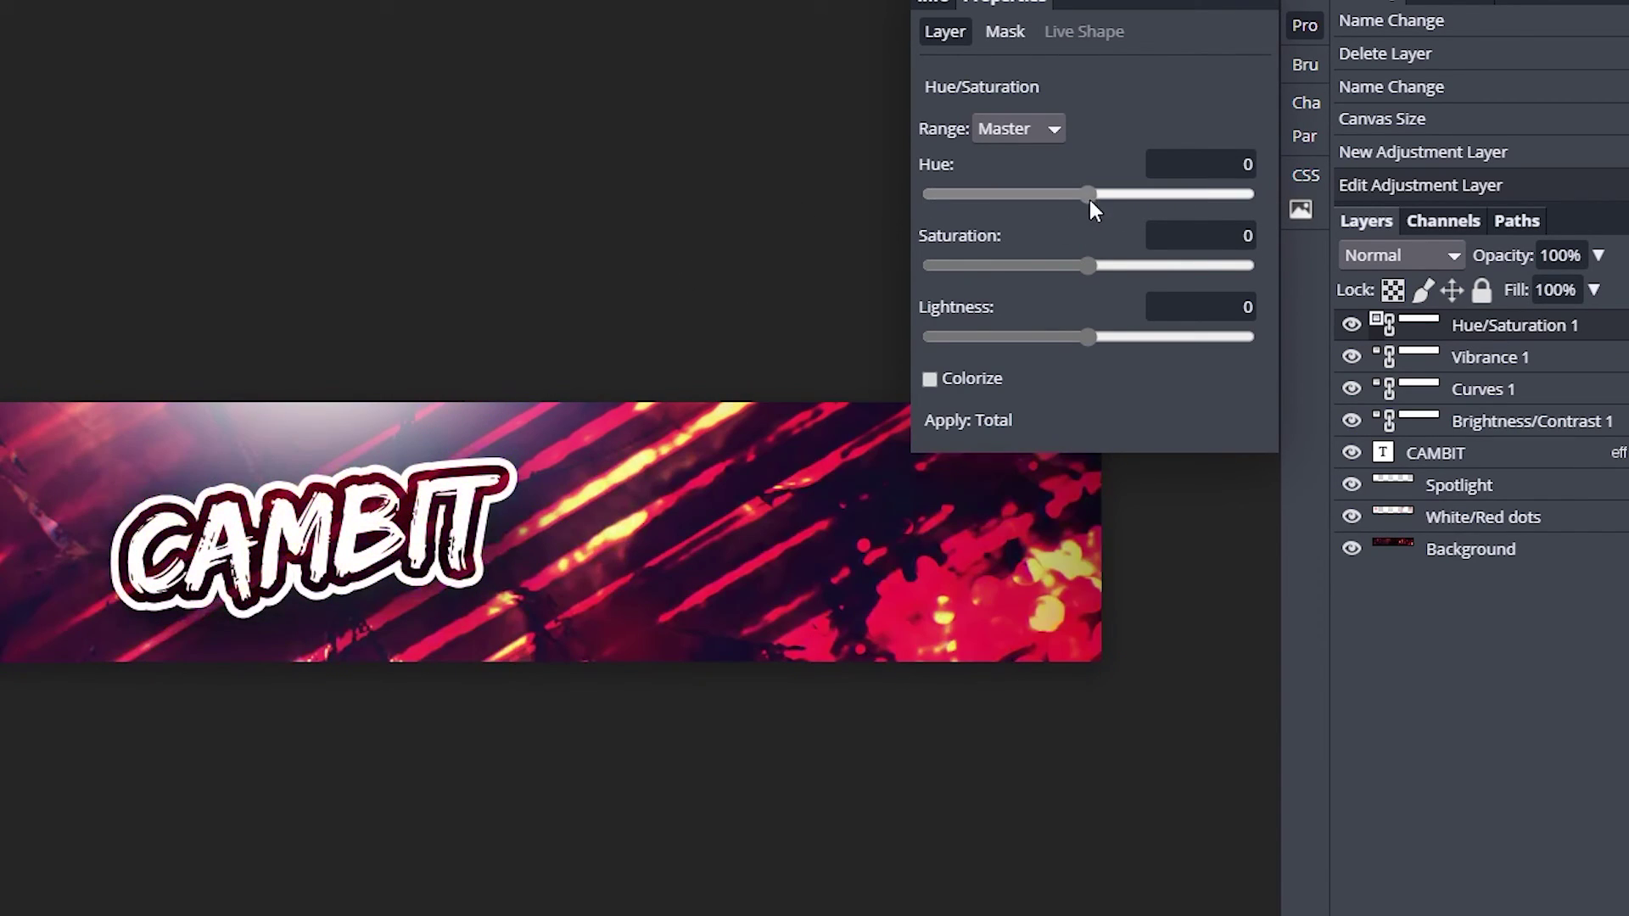
- Collapse the Hue/Saturation properties panel to view the enlarged banner canvas
{"action": "left_click", "coordinate": [1314, 26]}
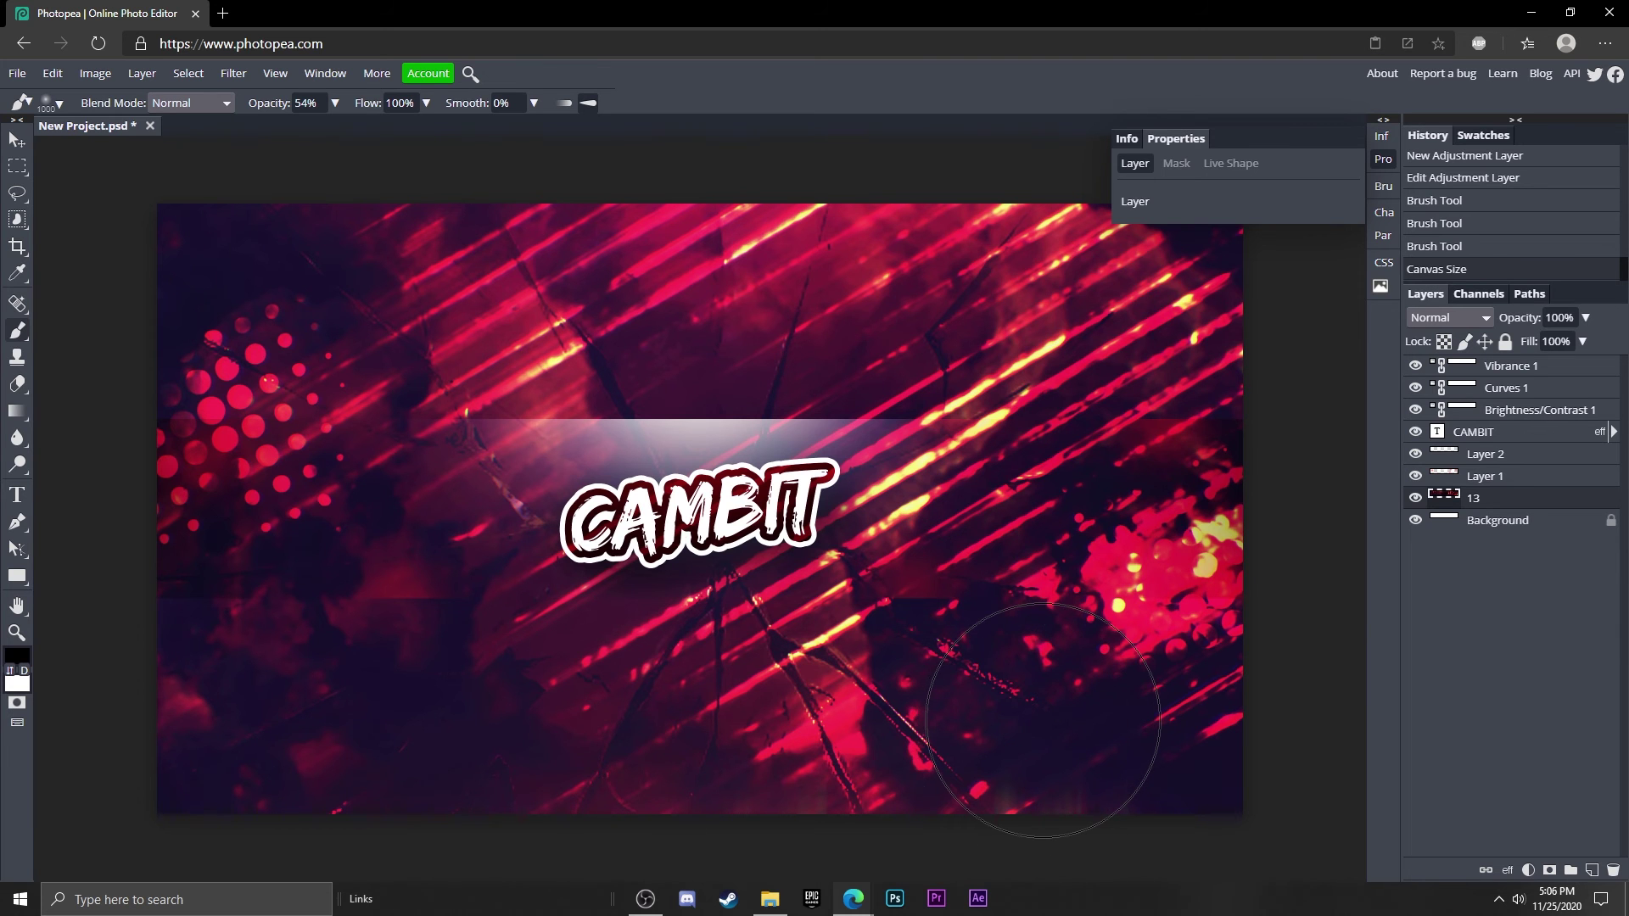